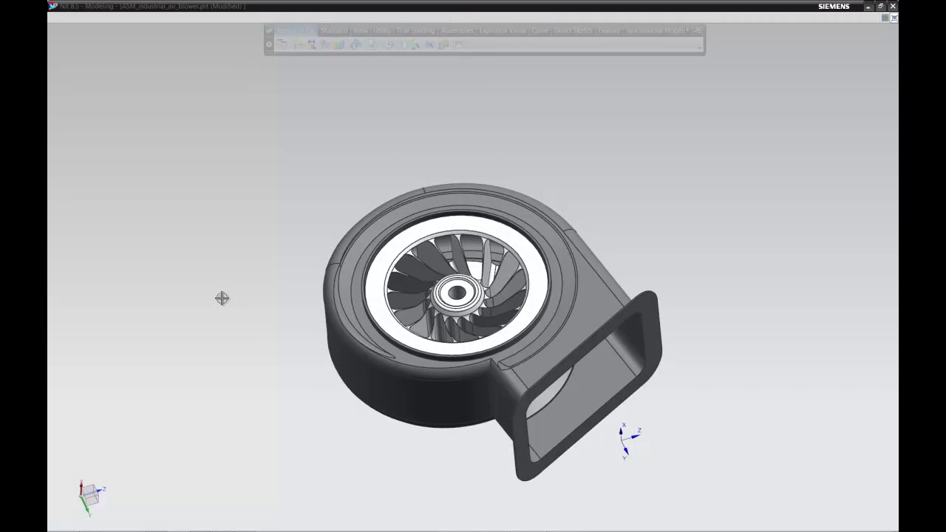
- Inspect the inside of the blower assembly by hiding the casing component and showing it again
middle_drag(228, 257, 230, 256)
click(298, 45)
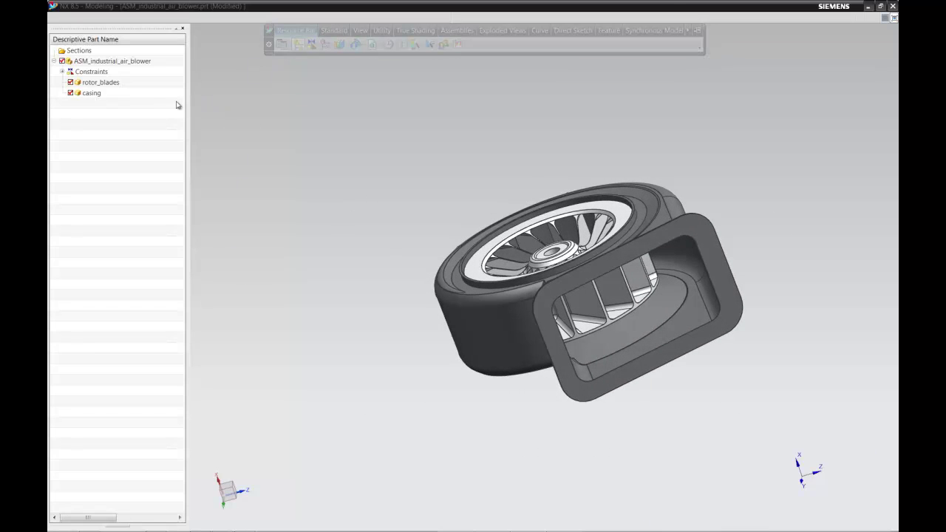
click(93, 94)
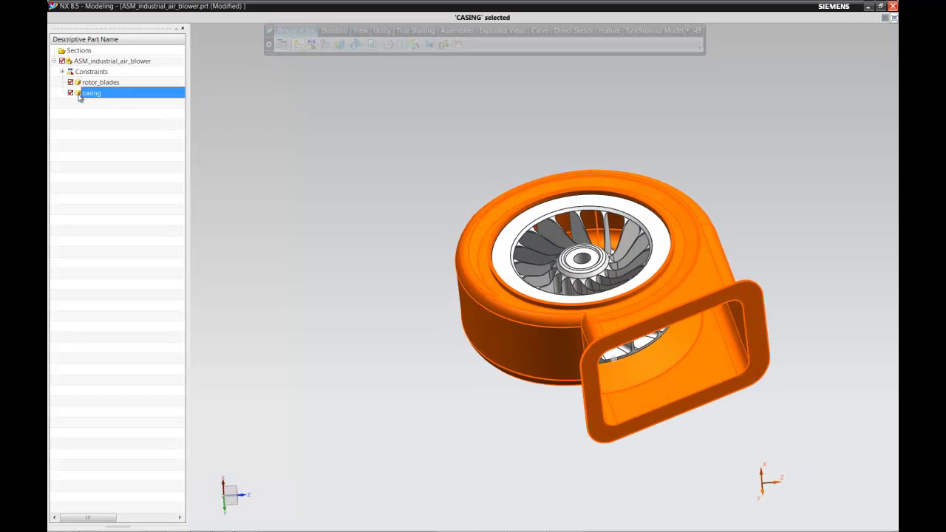
click(70, 93)
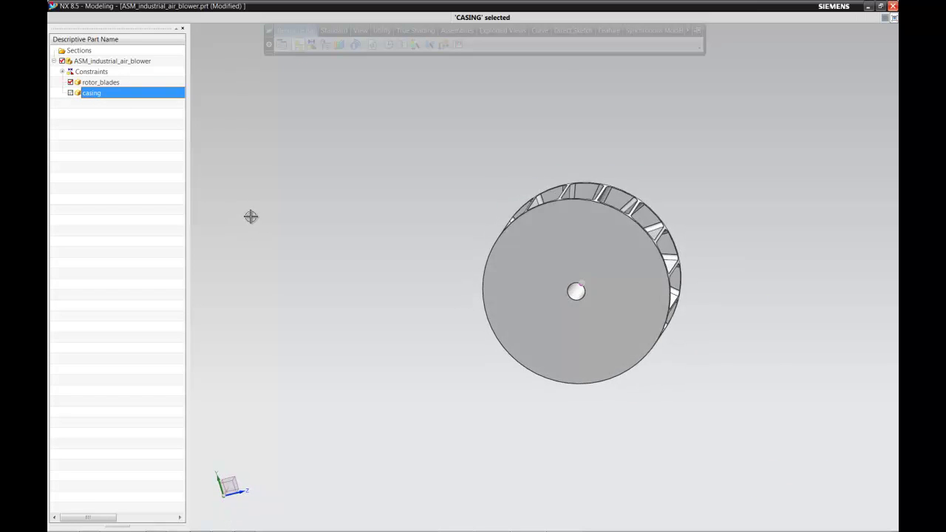
click(70, 93)
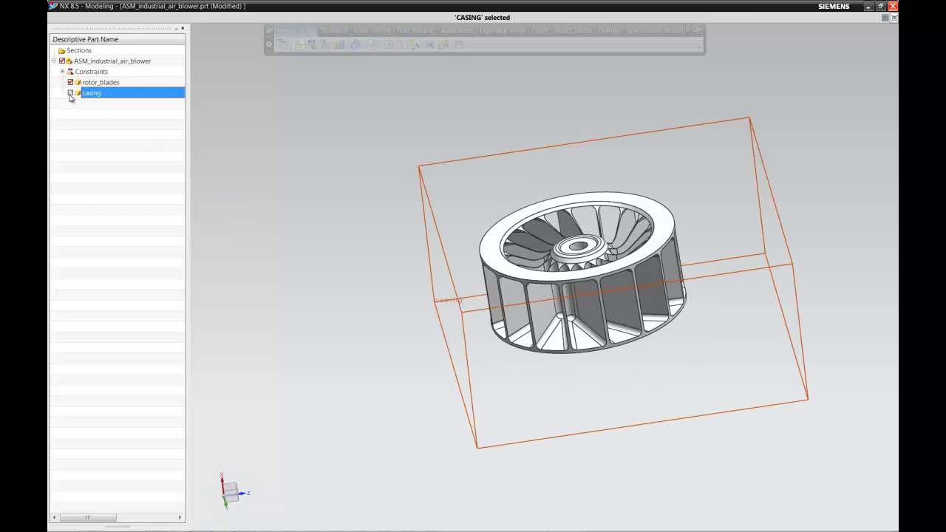
click(111, 61)
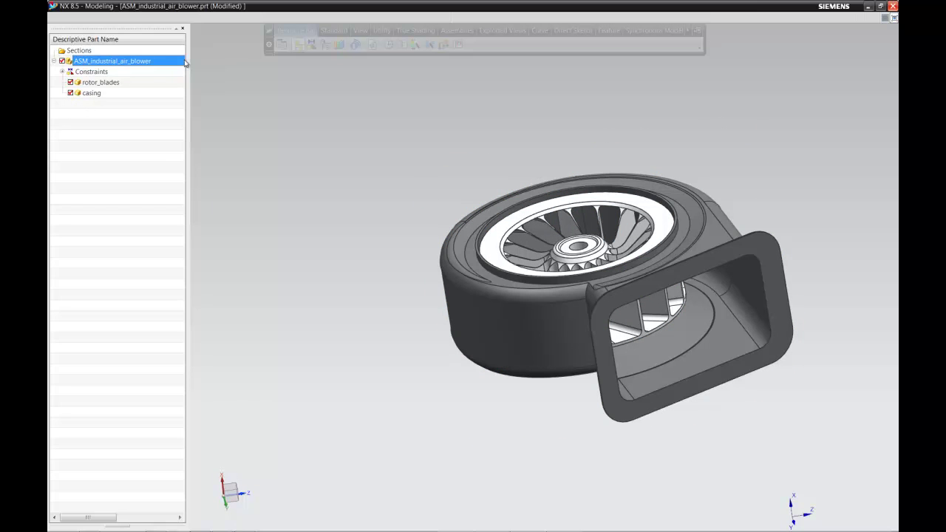
- Link the rotor and casing solid bodies into the assembly with the WAVE Geometry Linker, keeping them associative and hiding the originals
click(325, 45)
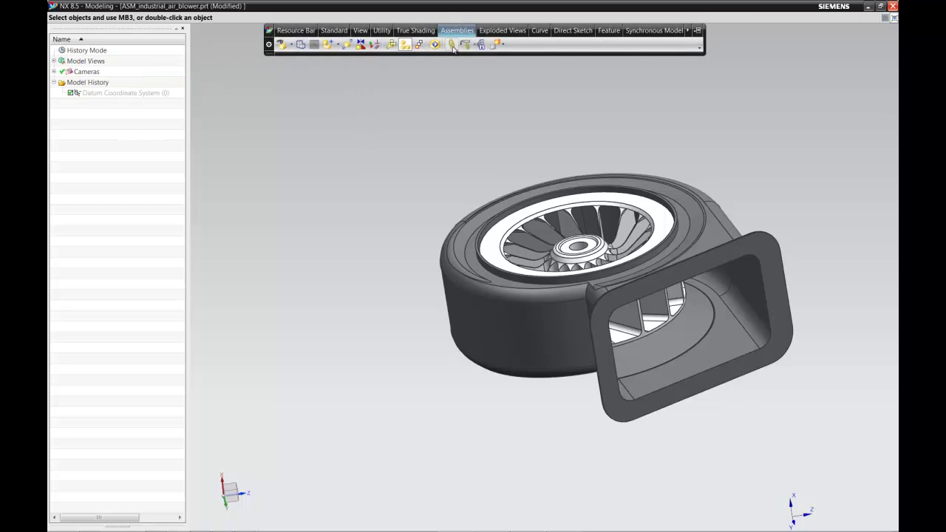
click(453, 46)
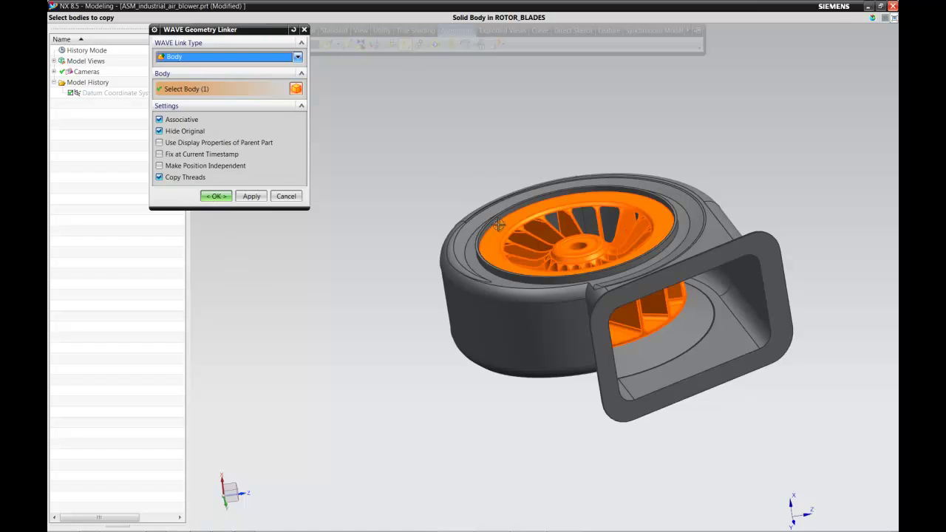
click(472, 216)
click(473, 216)
click(214, 196)
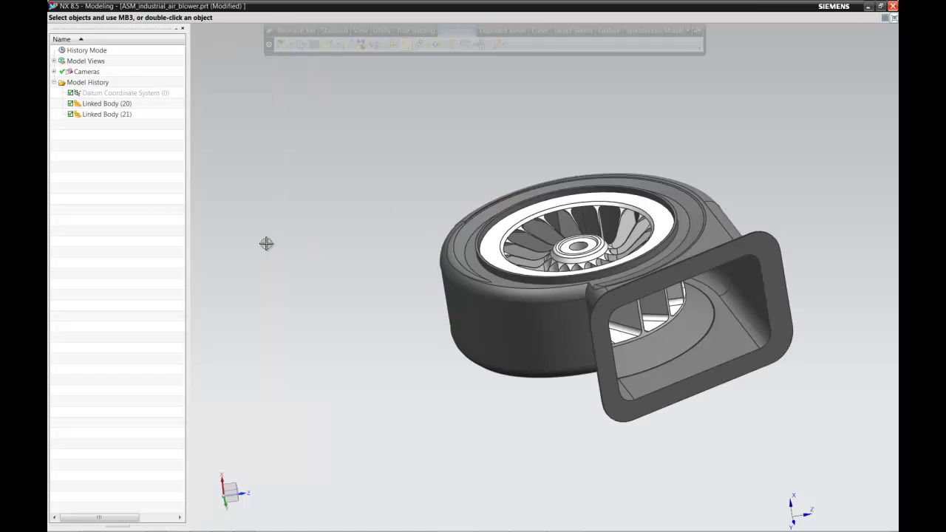
- Rename the casing's linked body feature as "Casing Linked Body" in the model history
click(106, 115)
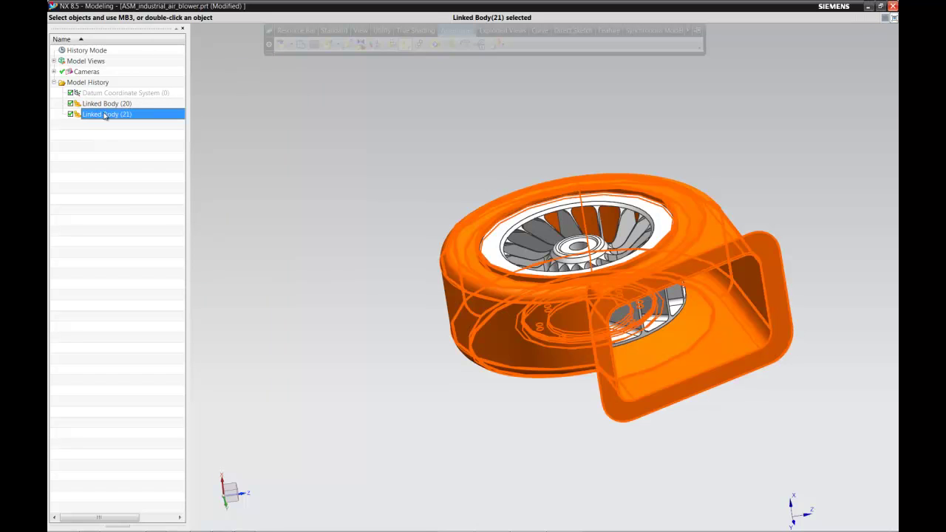
right_click(106, 115)
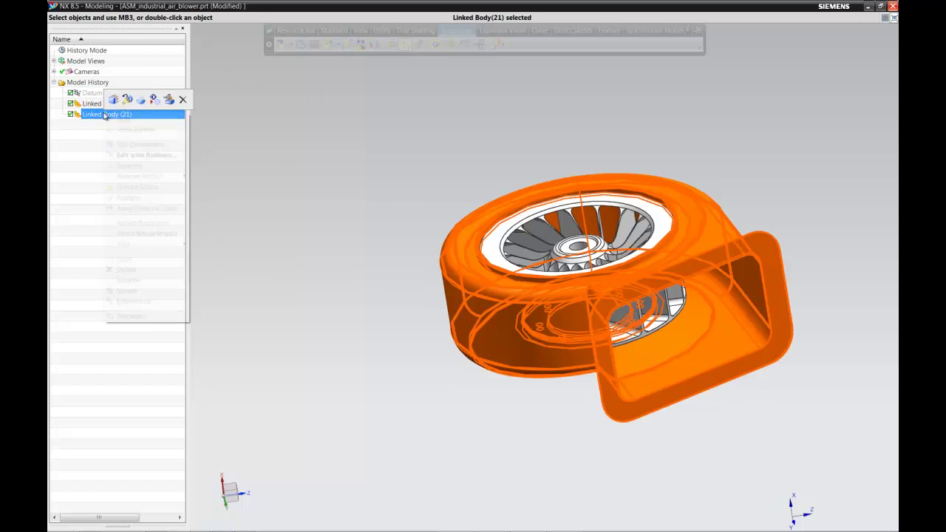
click(129, 281)
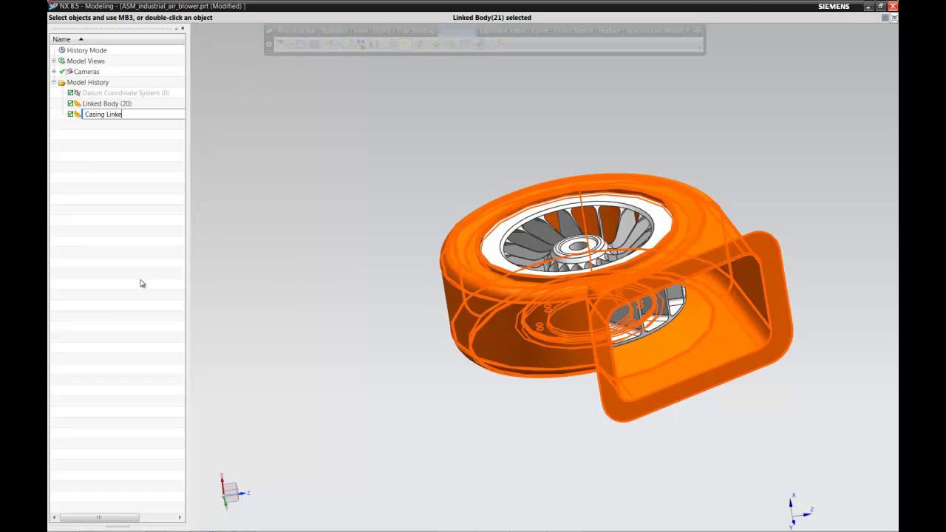
text(Casing Linked Body)
key(Return)
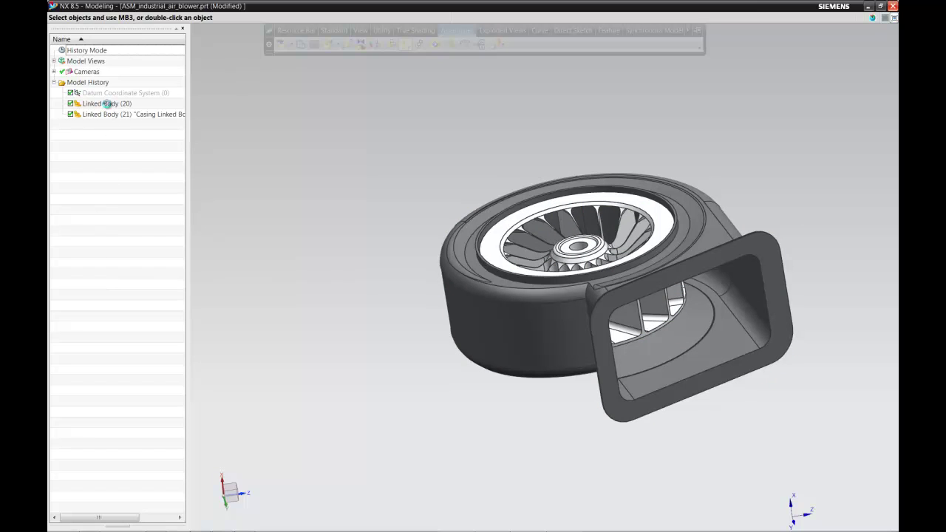
- Rename the rotor's linked body feature as "Rotor Linked Body" and hide the casing's linked body
right_click(107, 103)
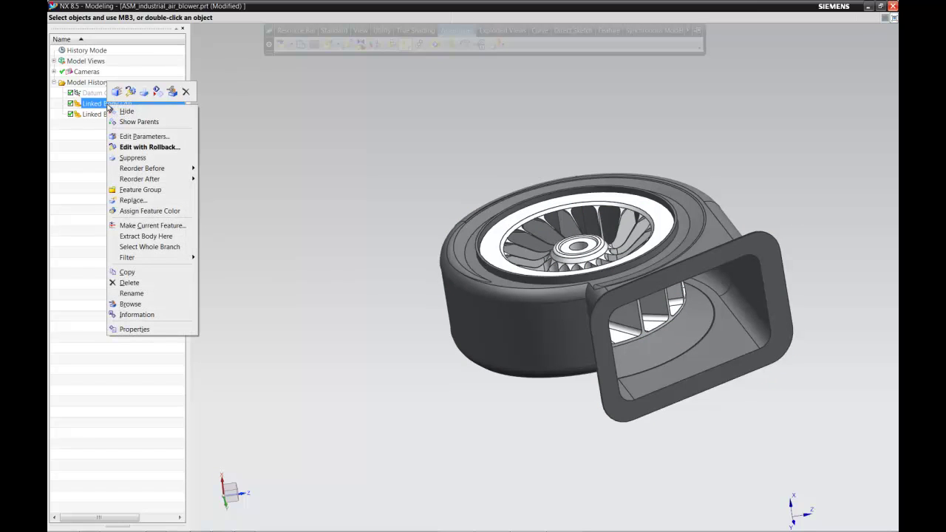
click(135, 294)
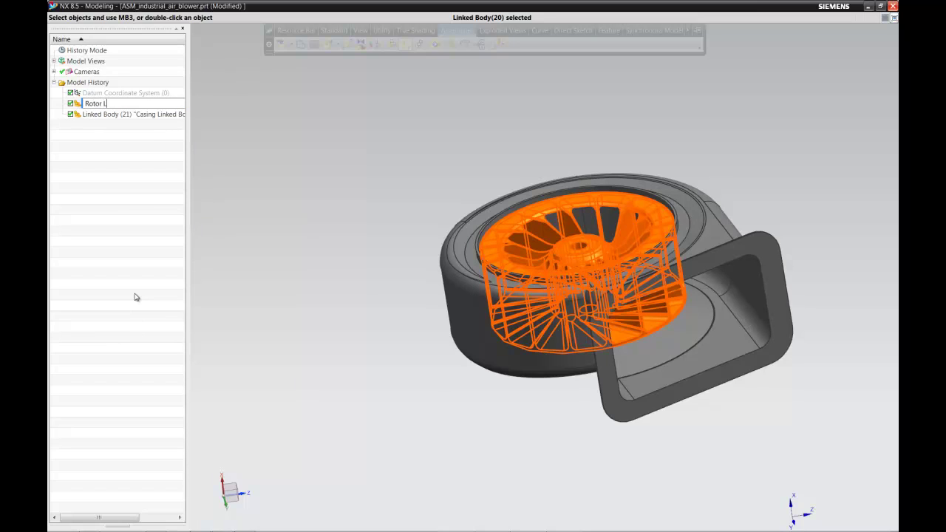
text(Rotor Linked Body)
key(Return)
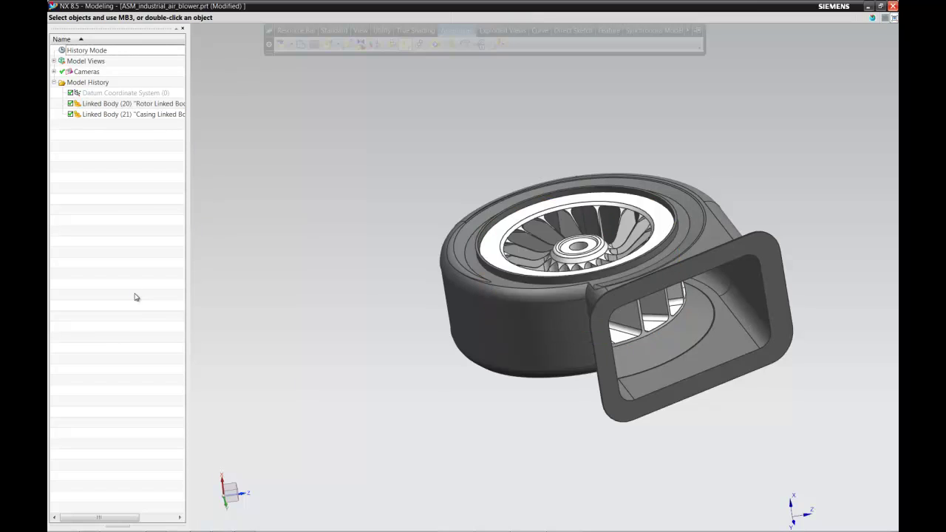
right_click(131, 115)
click(150, 120)
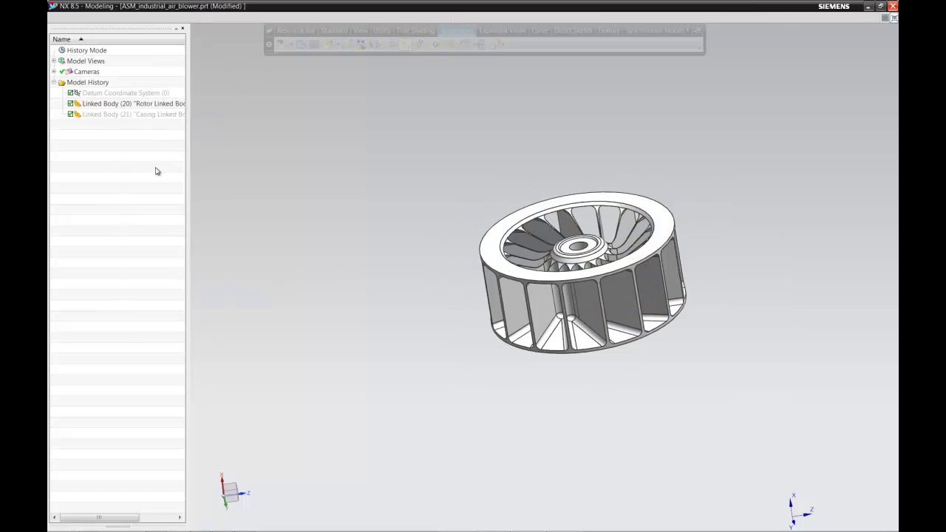
- Use Delete Face to remove the three faces forming the central bore and its surrounding recess on the rotor hub
click(648, 31)
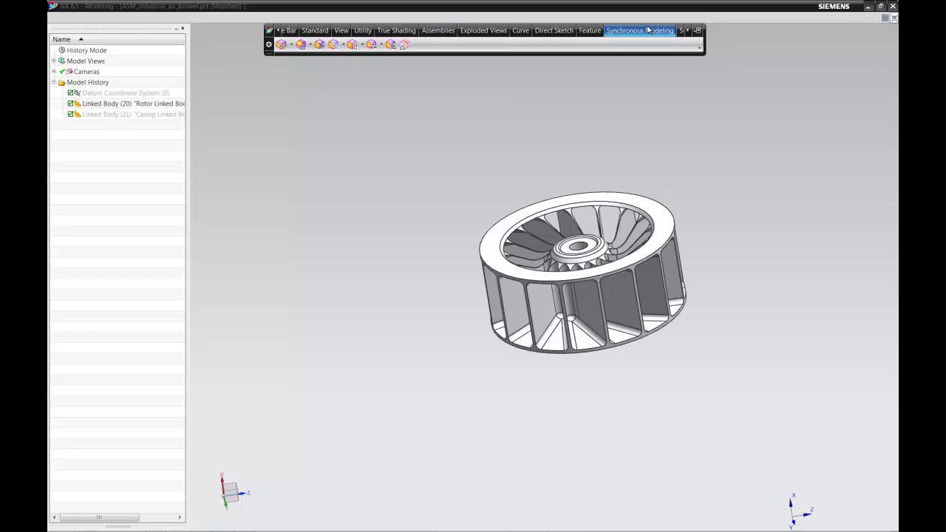
click(320, 45)
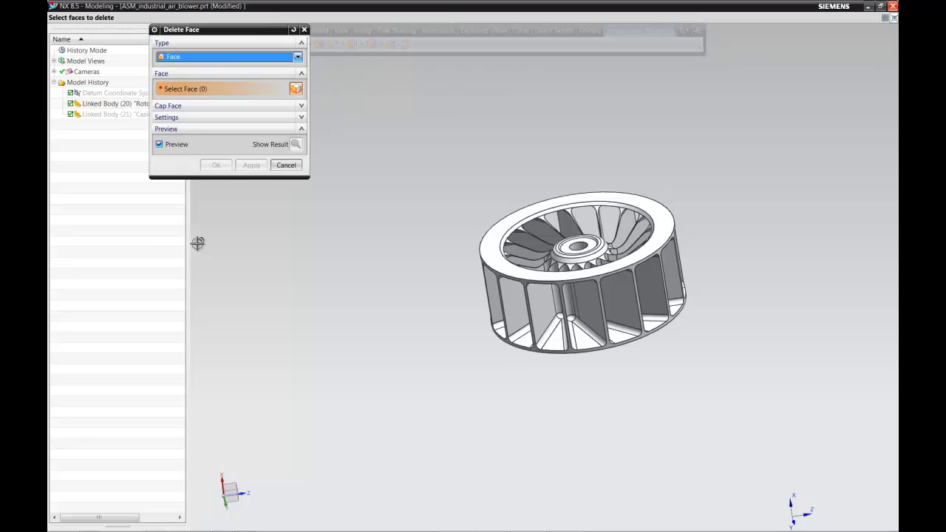
right_click(402, 71)
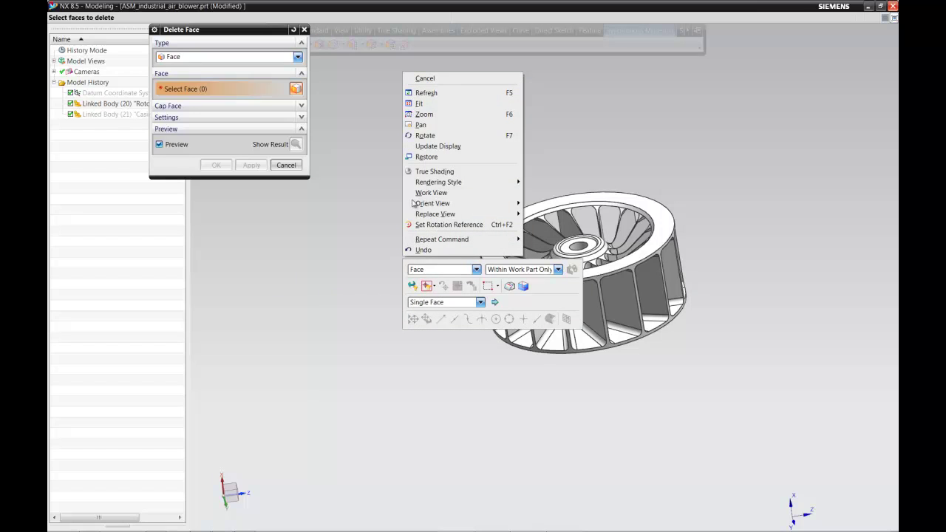
key(Escape)
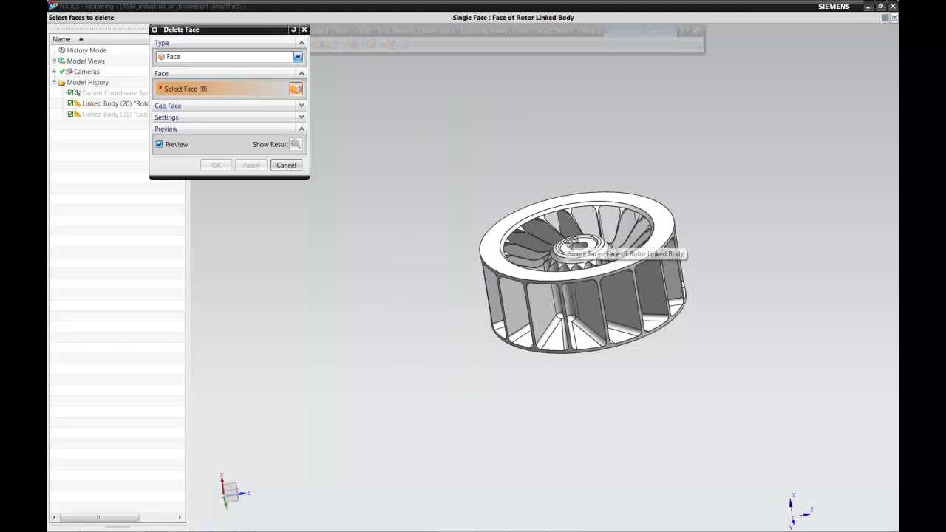
middle_drag(481, 195, 495, 208)
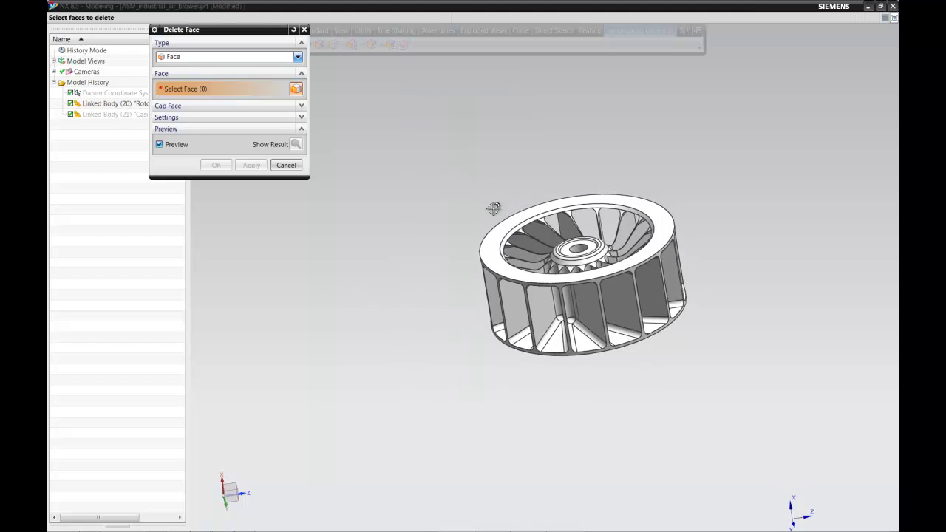
scroll(490, 215, up, 2)
scroll(490, 213, up, 4)
click(546, 235)
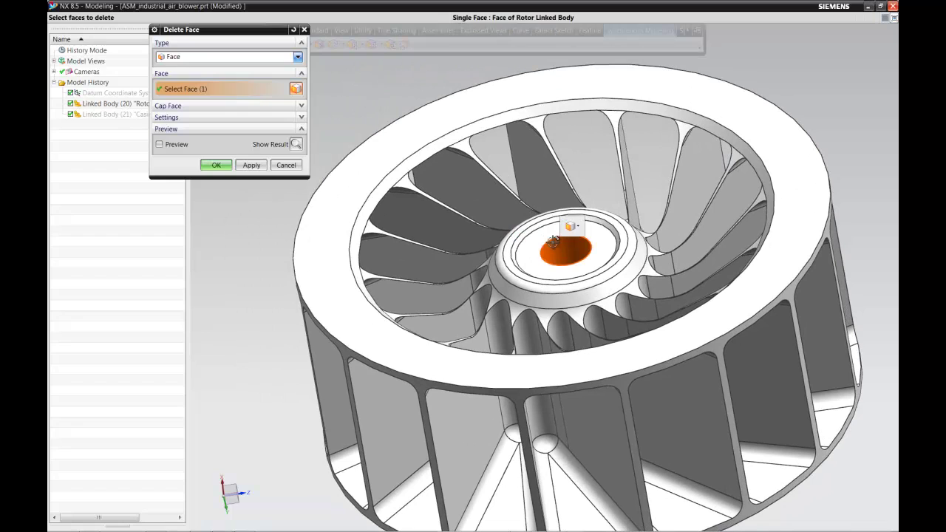
click(547, 235)
click(553, 207)
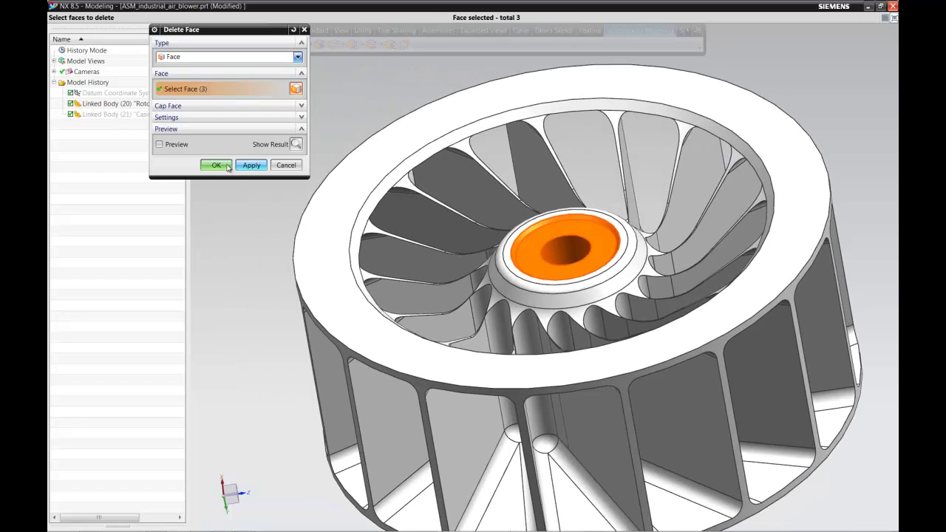
click(160, 145)
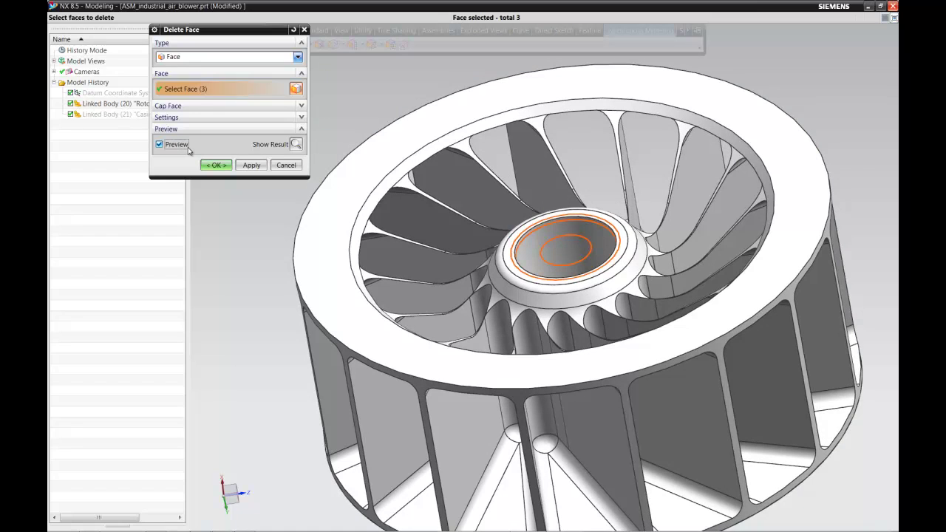
click(211, 165)
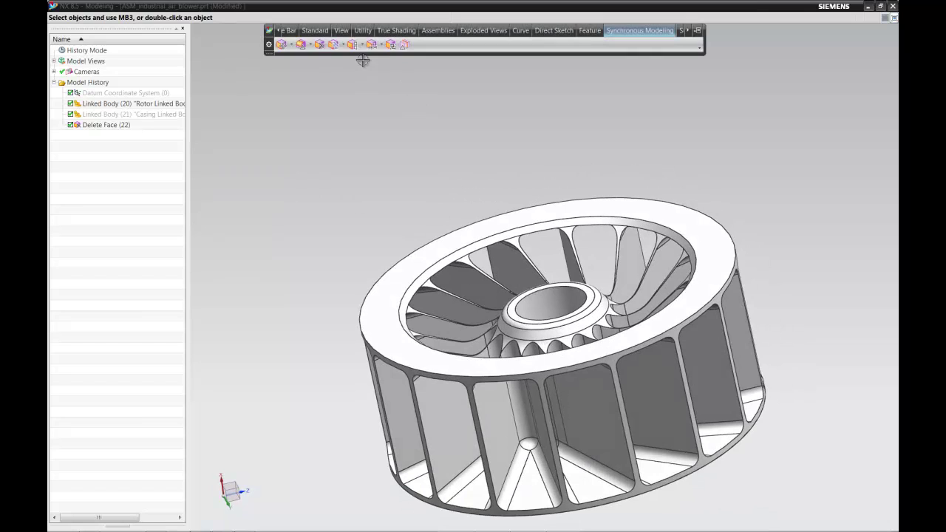
- Close the remaining central hole in the rotor hub by deleting its inner cylindrical face
click(319, 45)
click(539, 290)
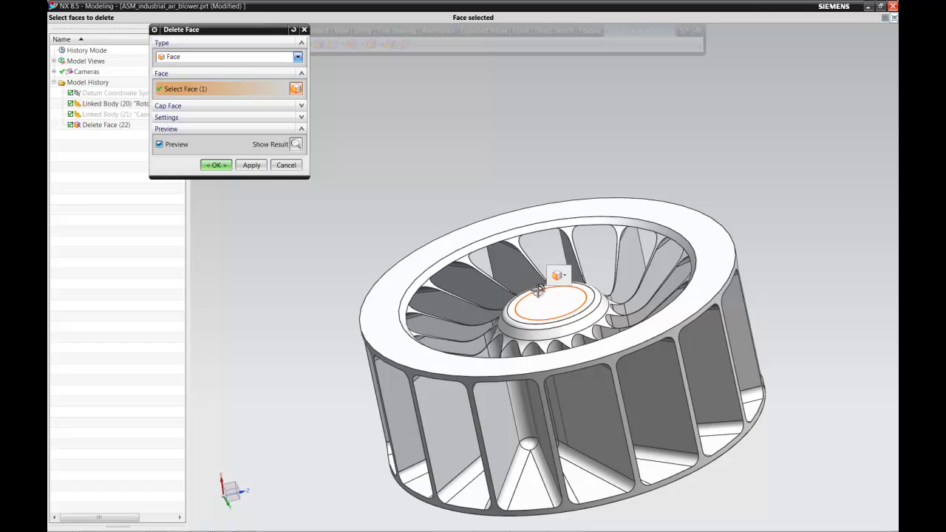
click(216, 165)
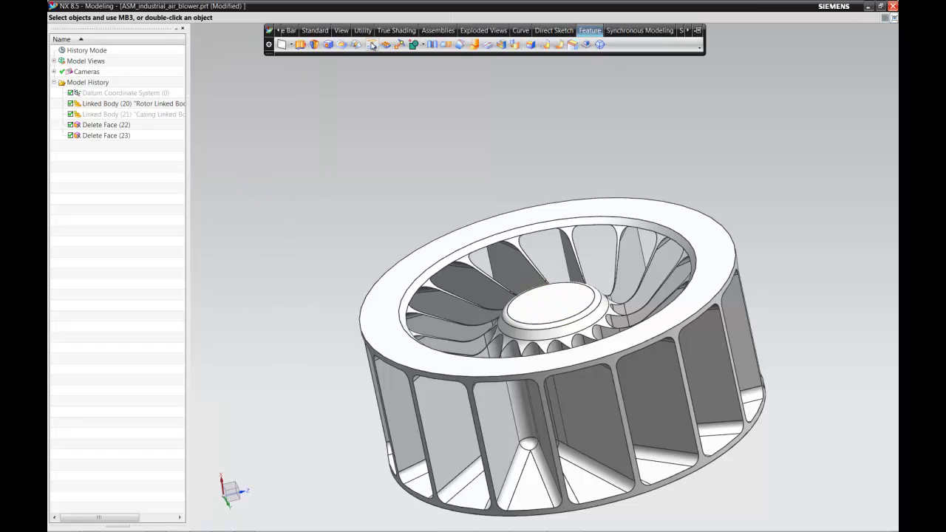
- Extract the rotor body as an associative copy fixed at the current timestamp, with the original hidden
click(371, 45)
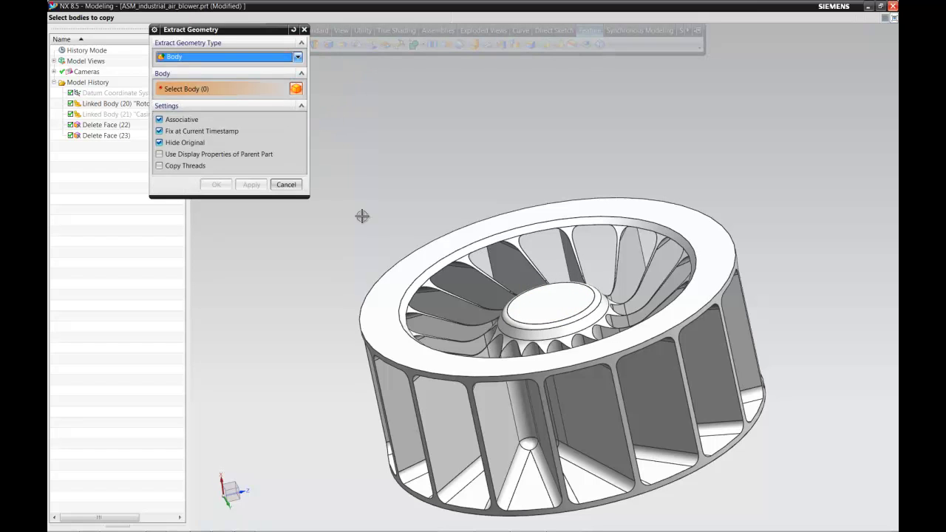
click(429, 247)
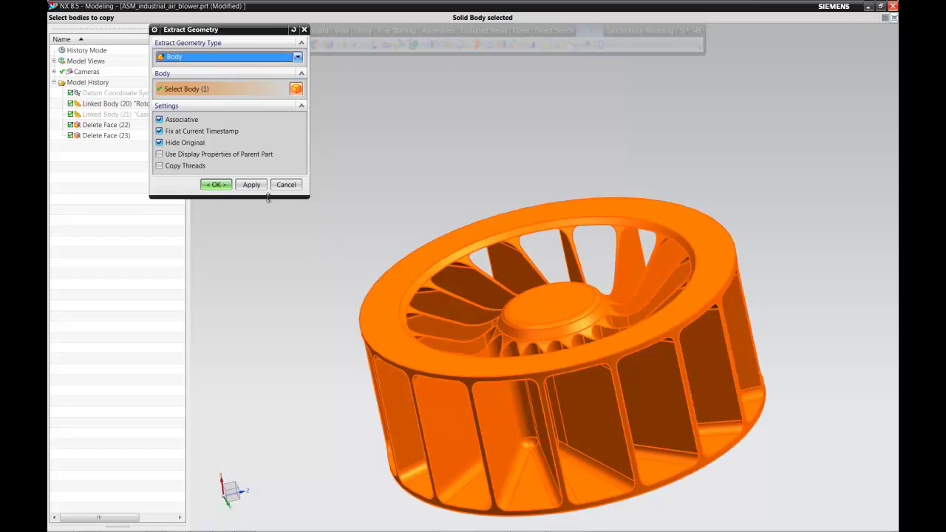
click(216, 184)
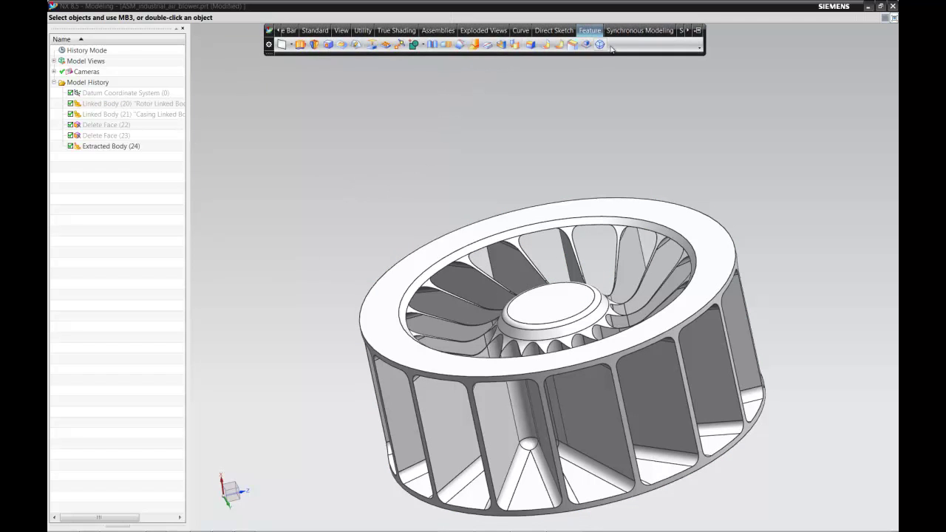
- Delete the rotor copy's outer shell faces by selecting its interior faces with the Boss or Pocket Faces rule and inverting the selection
click(632, 31)
click(320, 44)
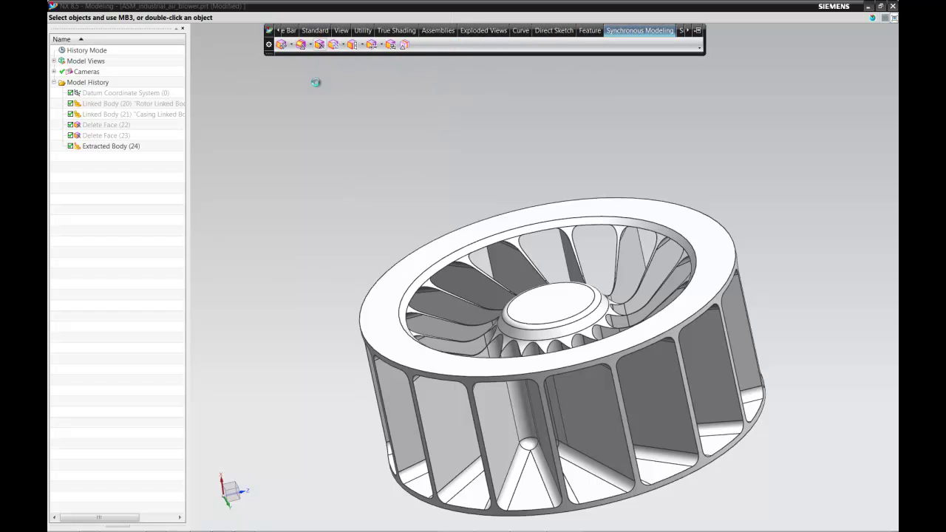
right_click(343, 95)
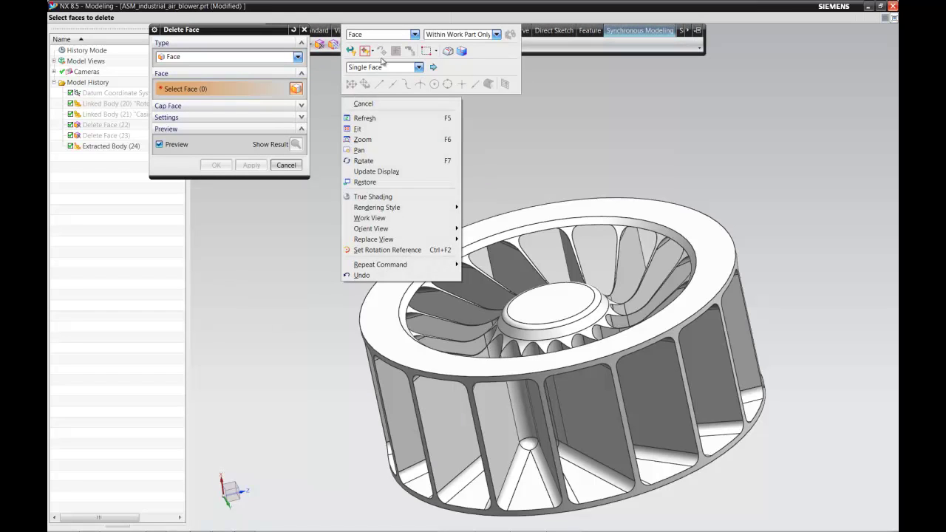
click(379, 69)
click(377, 139)
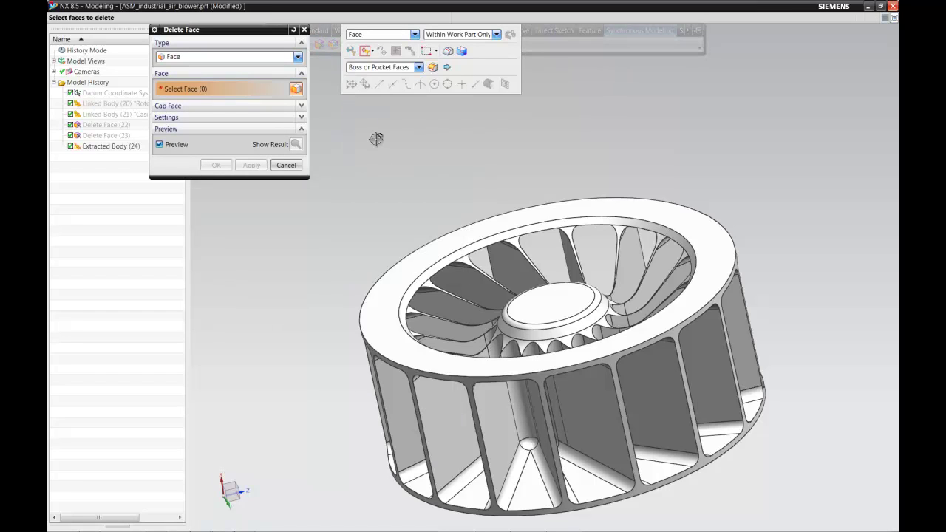
click(491, 413)
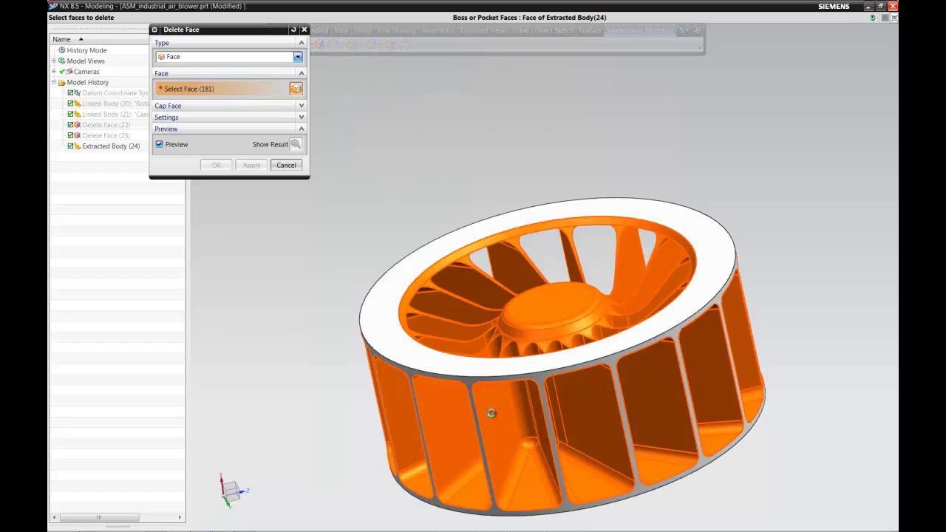
right_click(397, 134)
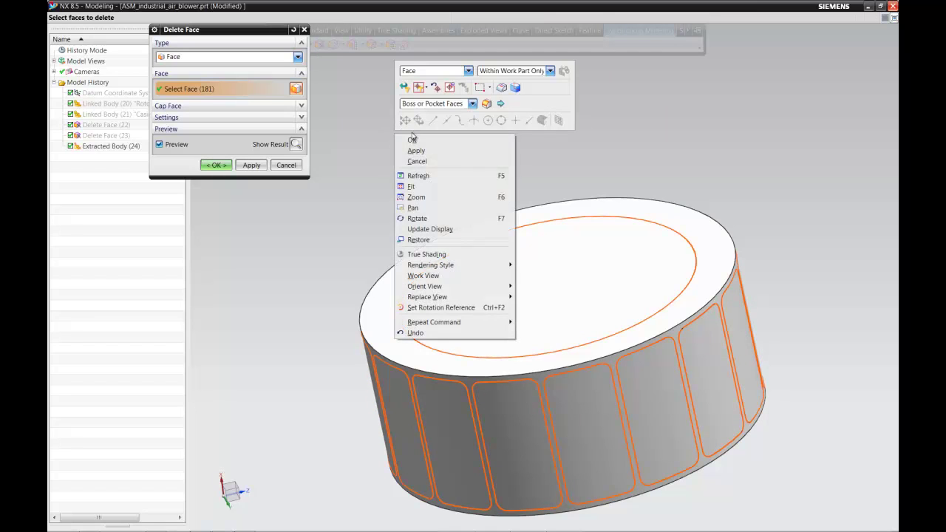
click(412, 139)
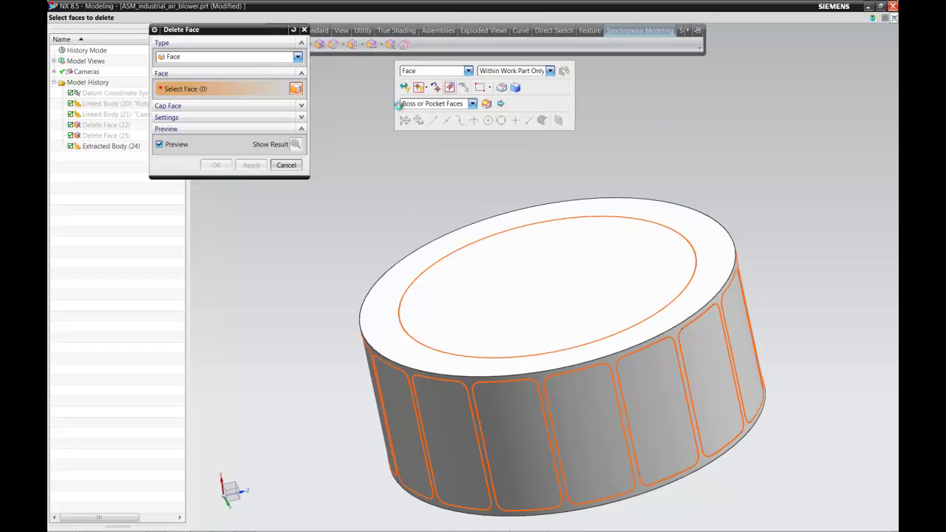
key(ctrl+z)
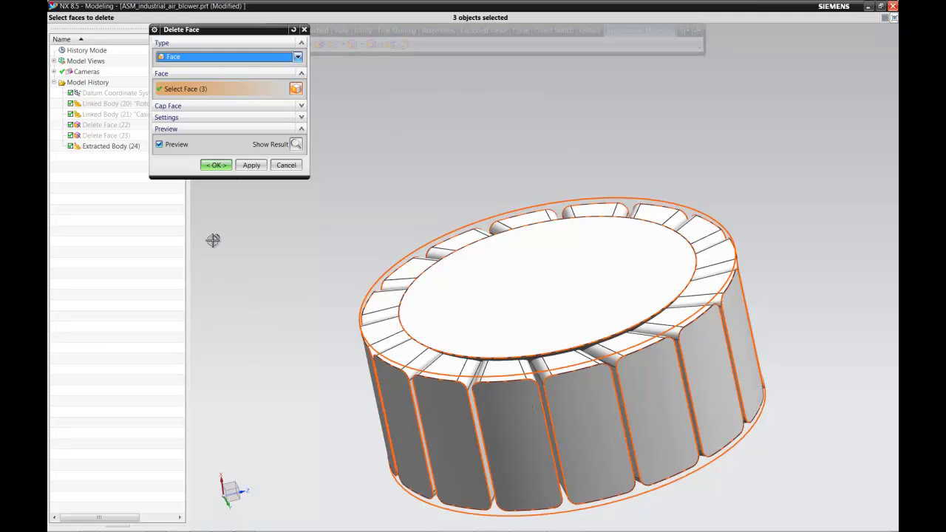
click(218, 166)
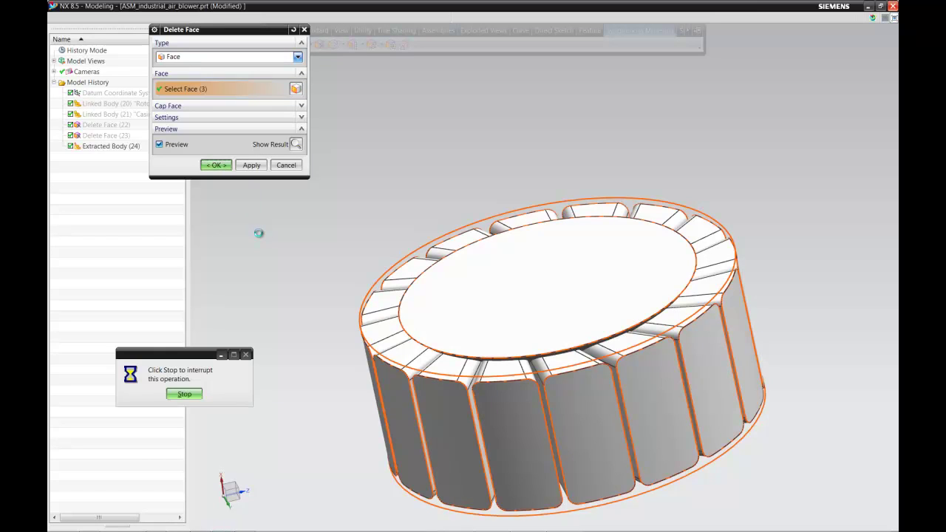
- Select all faces of the rotor's air volume and set their display to blue with a translucency of 59
scroll(380, 148, down, 5)
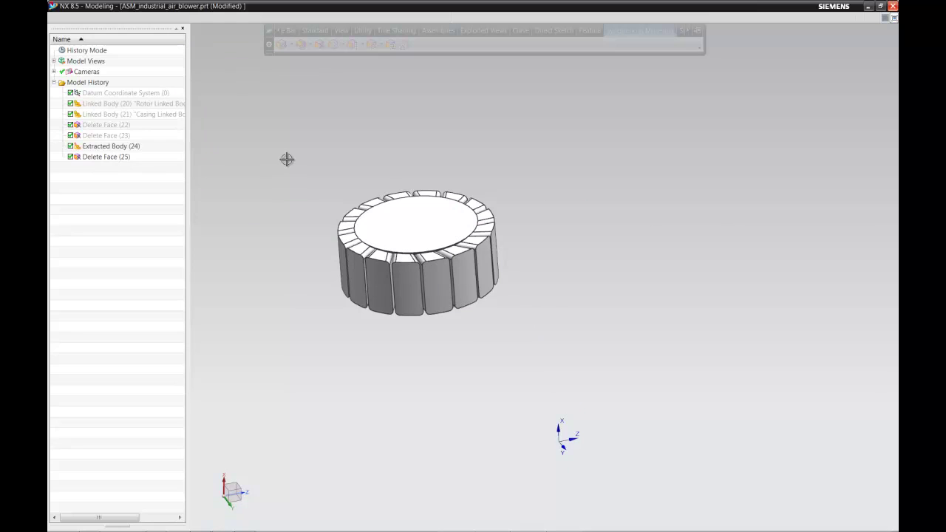
key(ctrl+j)
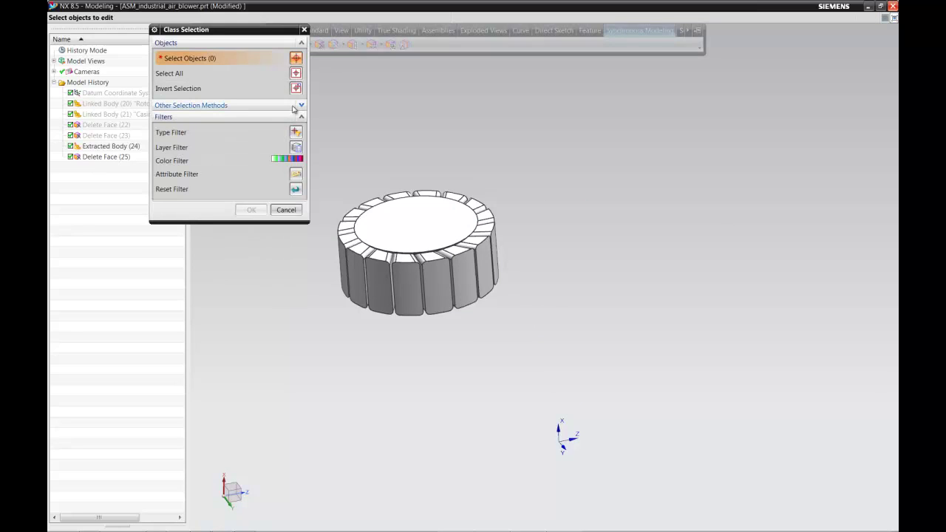
right_click(409, 108)
click(425, 75)
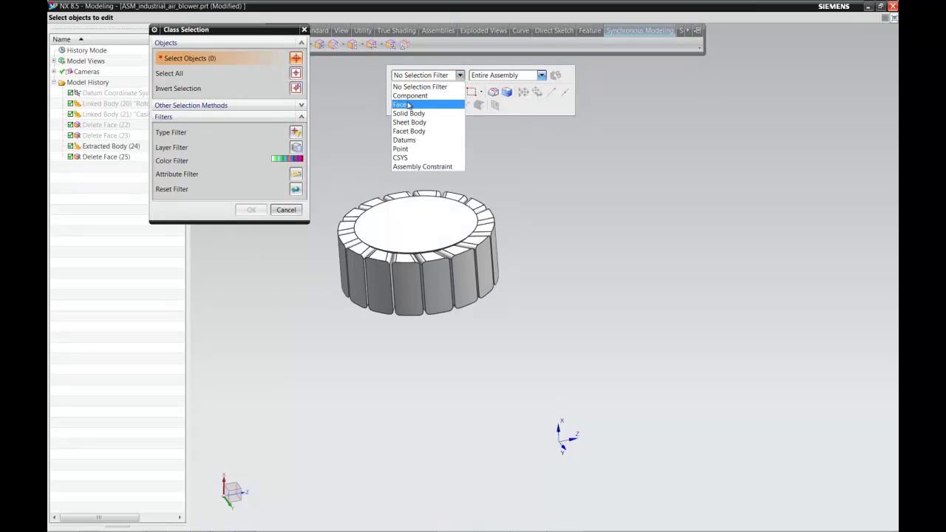
click(417, 105)
click(296, 74)
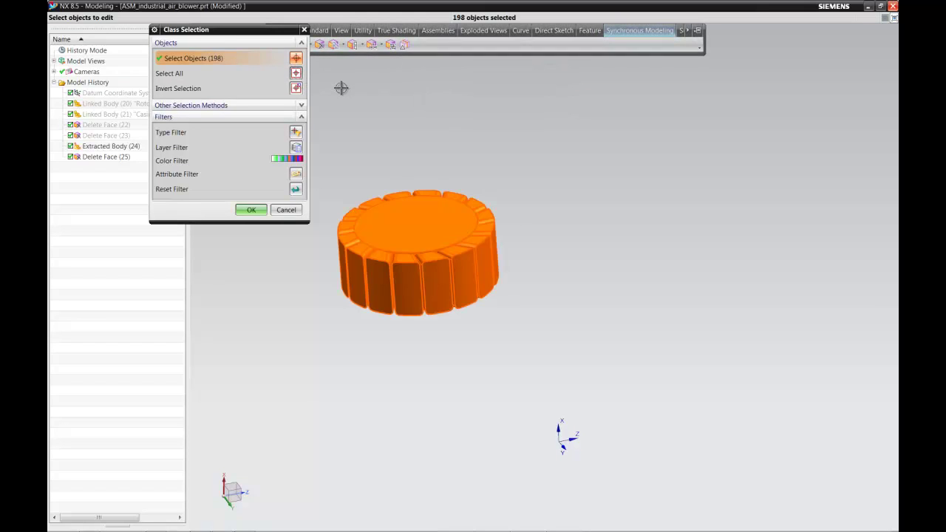
middle_click(337, 90)
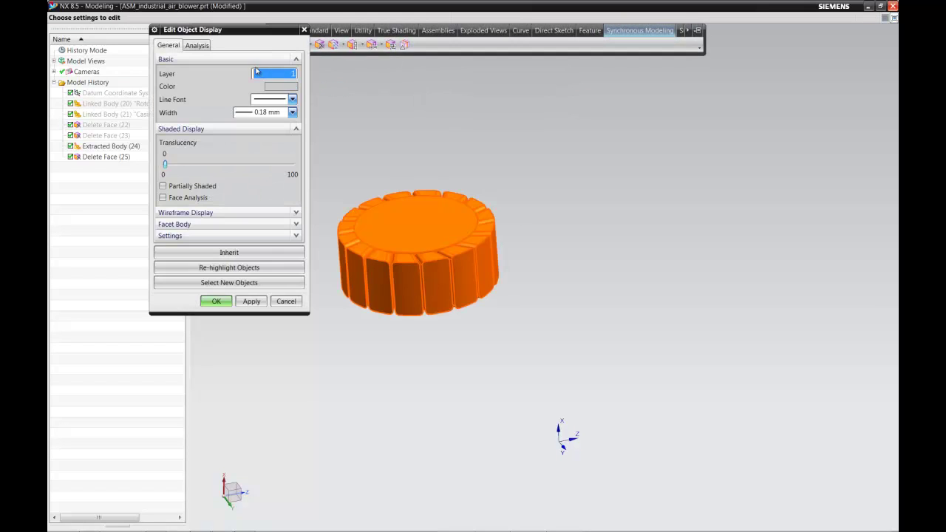
click(260, 71)
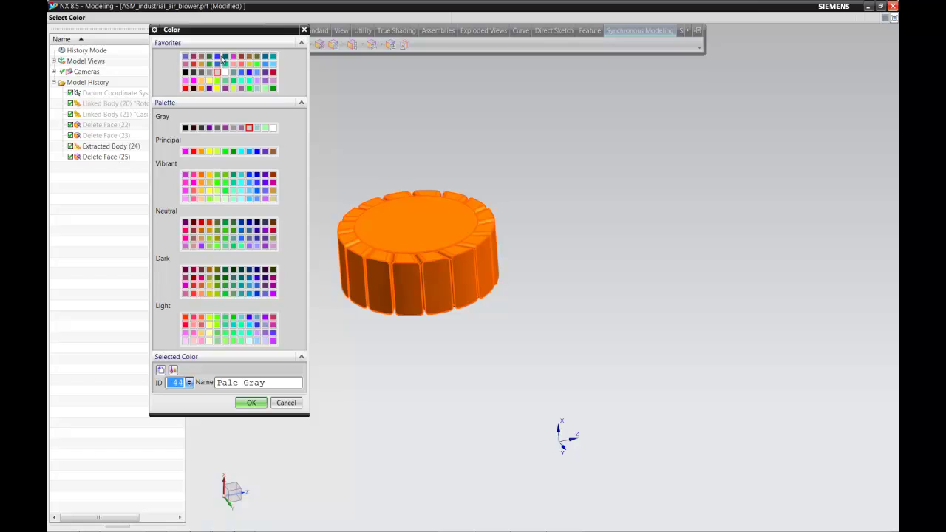
click(222, 57)
middle_click(220, 83)
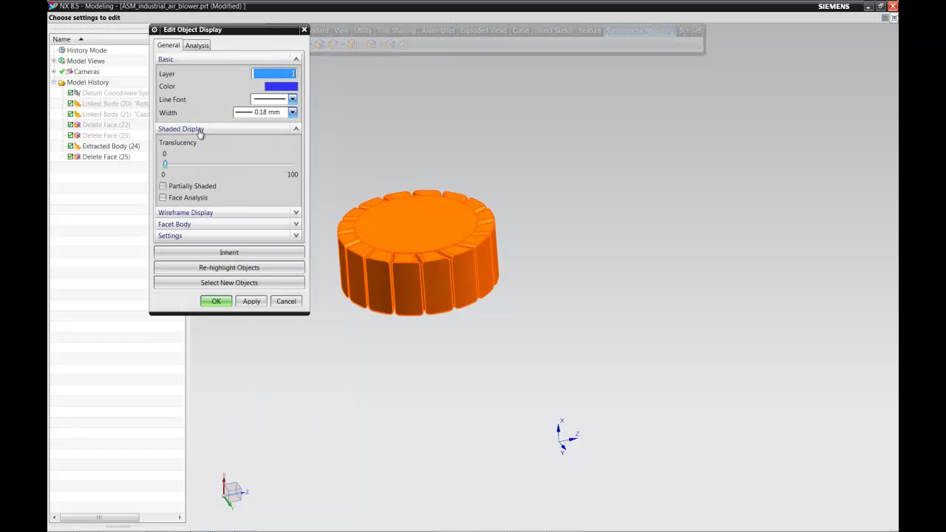
drag(164, 166, 239, 185)
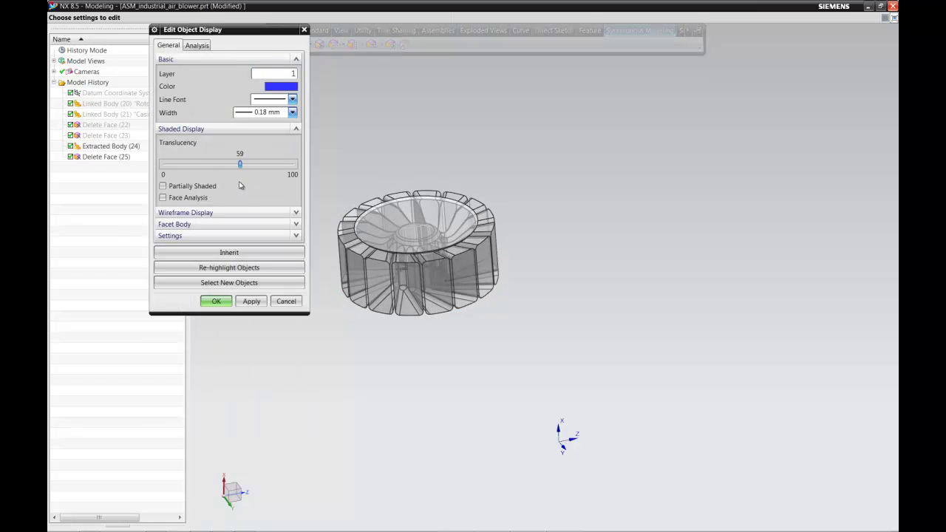
middle_click(240, 185)
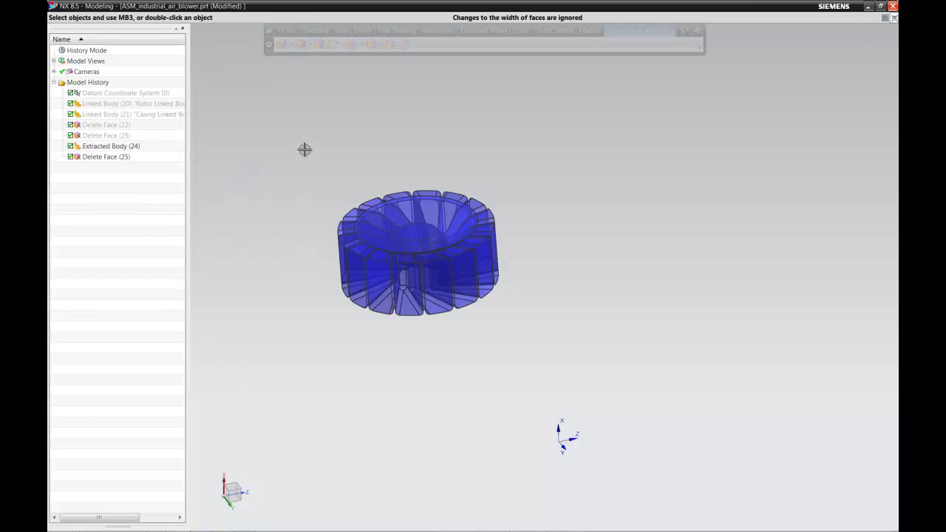
- Hide the rotor's translucent air volume body and show the casing's linked body
right_click(129, 156)
click(150, 163)
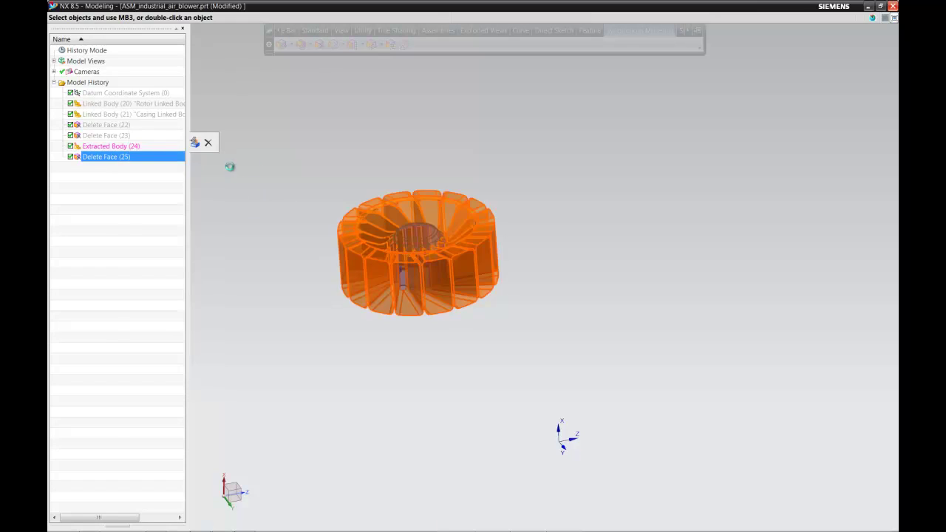
right_click(173, 115)
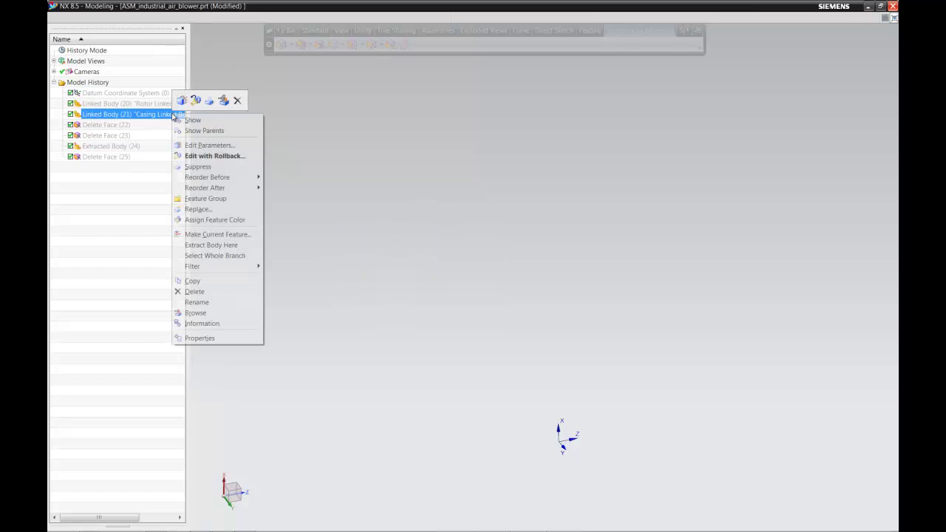
click(221, 134)
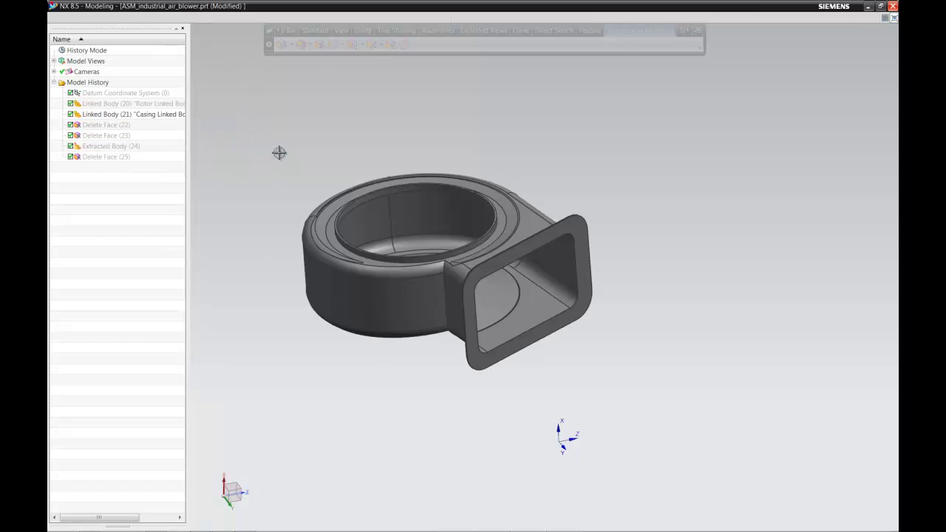
- Delete the casing's outer faces by selecting its interior as Boss or Pocket Faces and inverting the selection, leaving the internal air volume
click(320, 44)
click(547, 269)
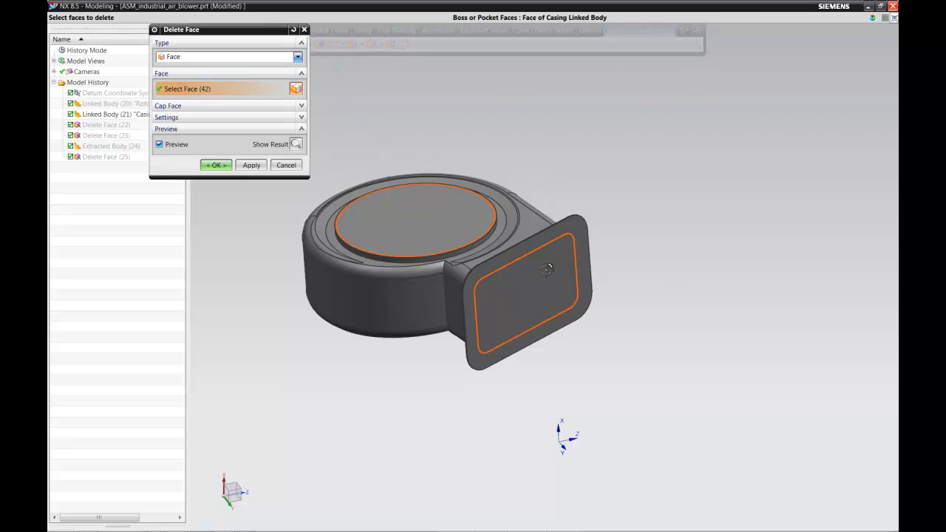
right_click(374, 126)
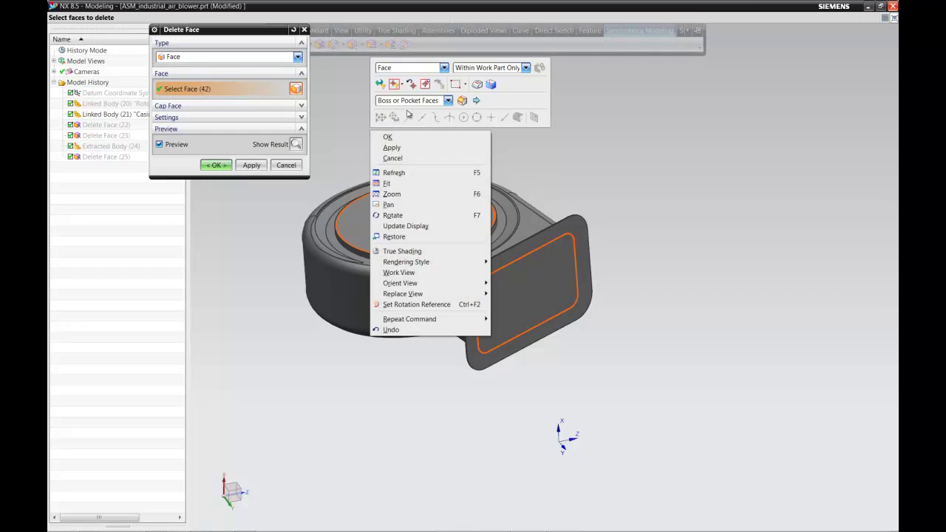
click(425, 84)
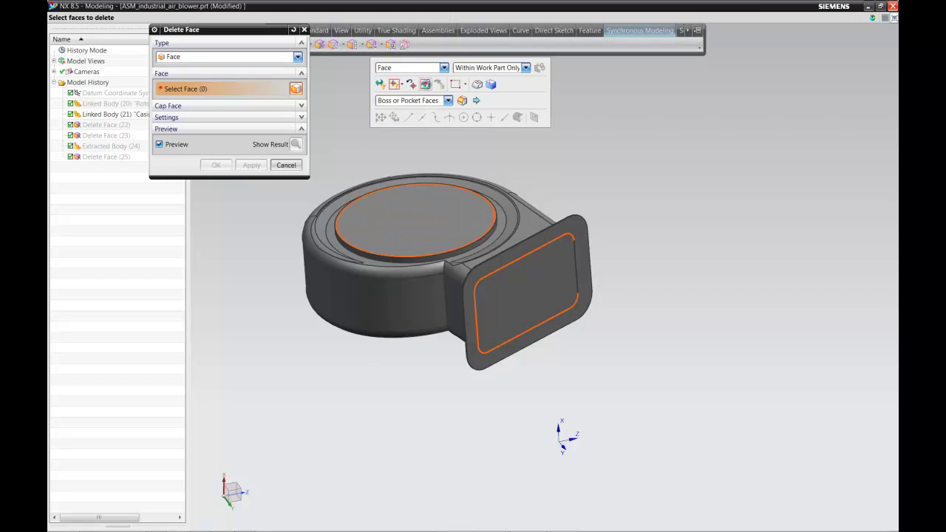
middle_click(346, 109)
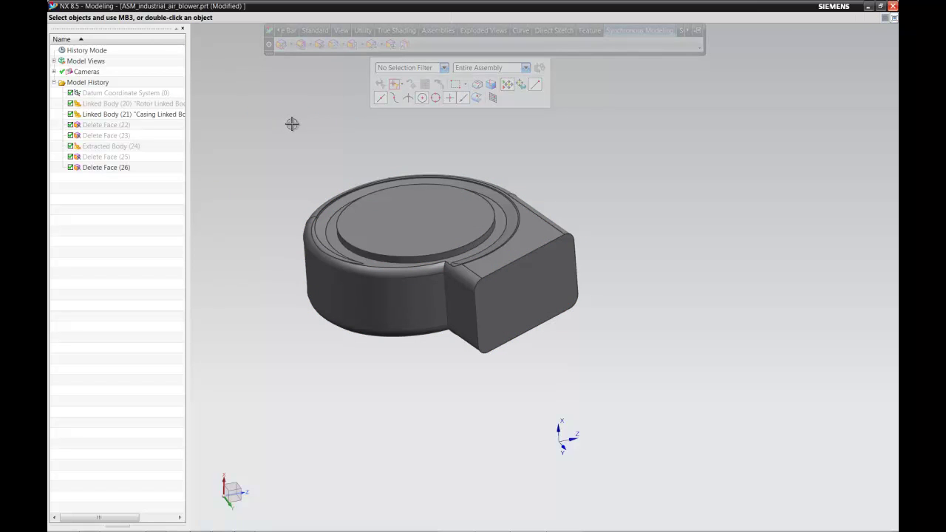
- Select all faces of the casing's air volume and set their display to blue with a translucency of 61
key(ctrl+j)
right_click(368, 127)
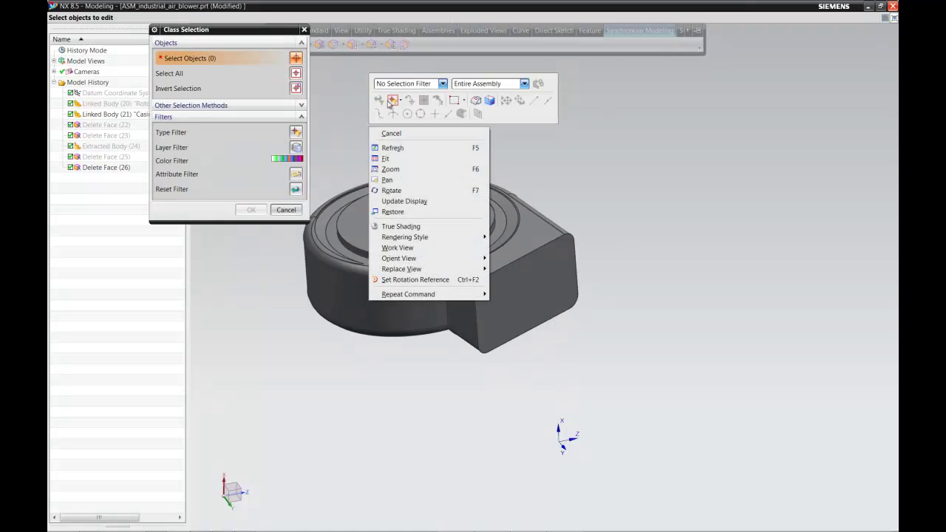
click(410, 84)
click(392, 108)
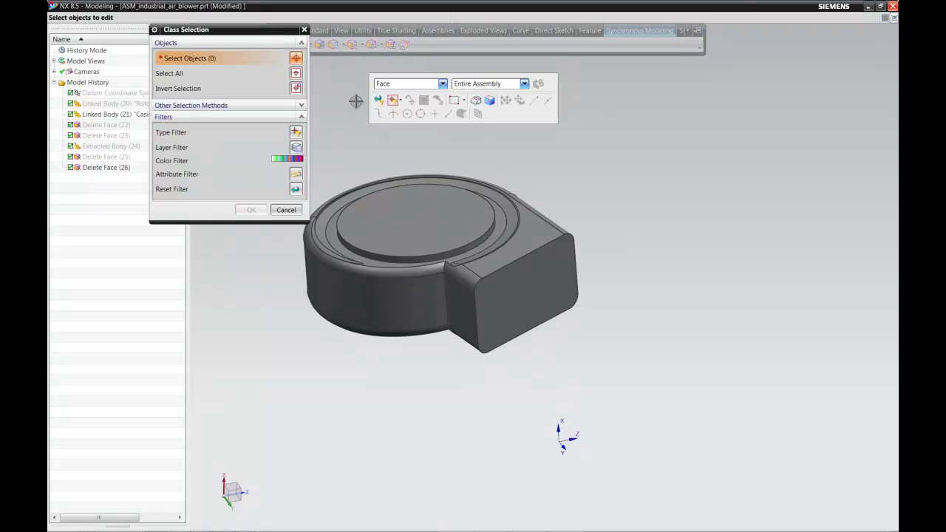
click(296, 73)
middle_click(330, 91)
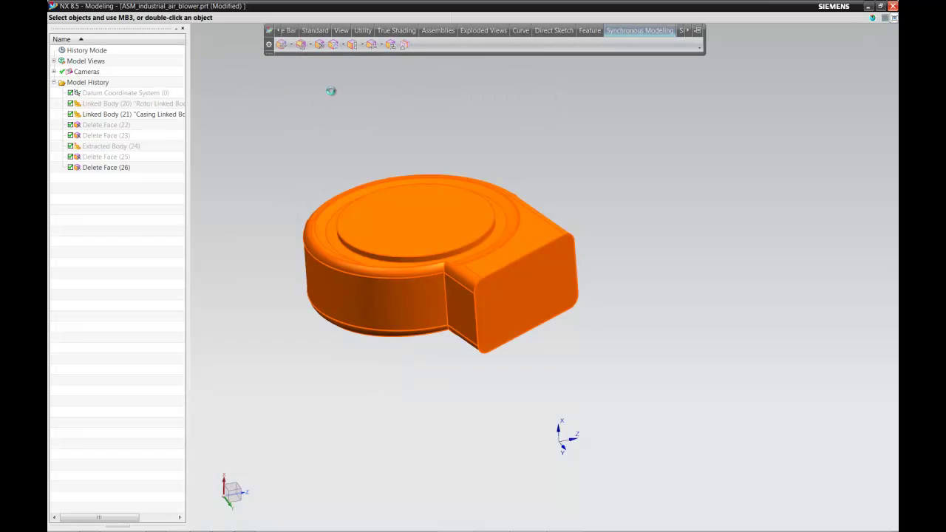
click(284, 84)
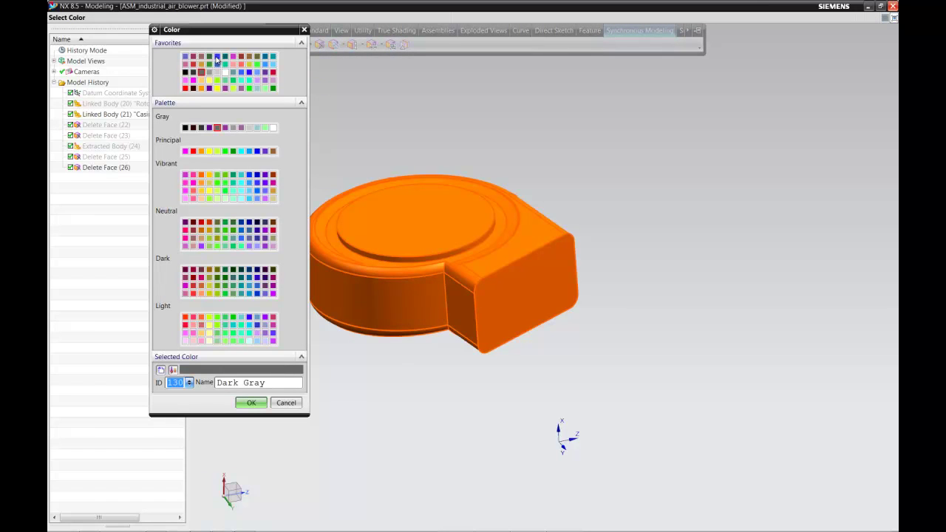
click(217, 58)
middle_click(217, 57)
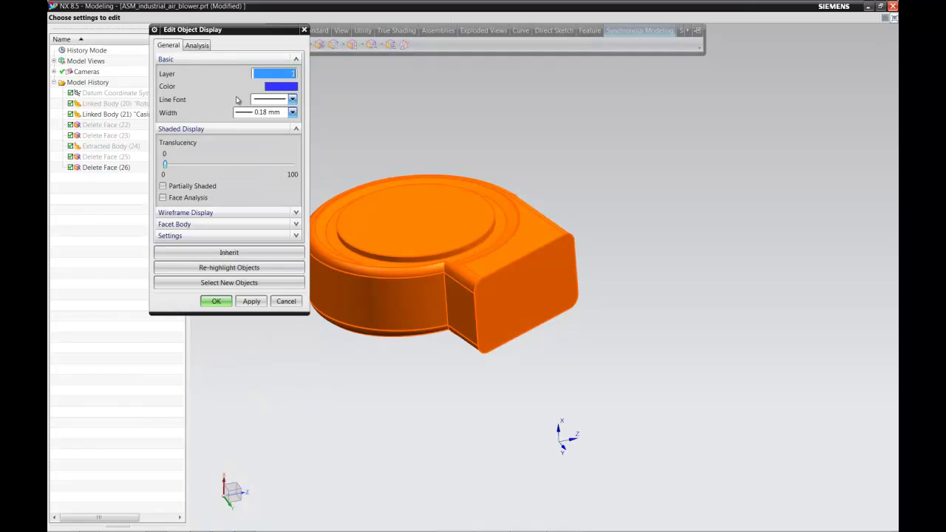
drag(168, 164, 239, 168)
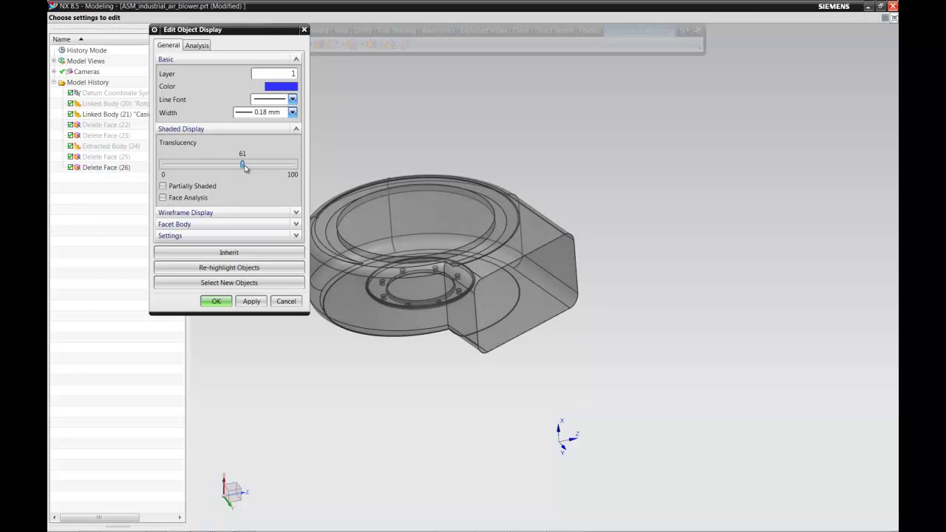
middle_click(244, 167)
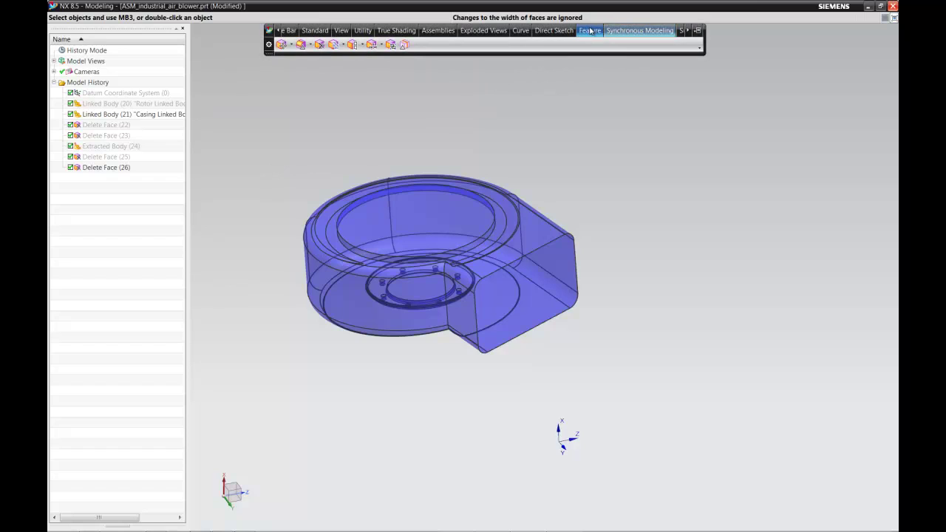
- Subtract the rotor's linked body from the casing's air volume without keeping the tool body, with the preview turned off
click(590, 31)
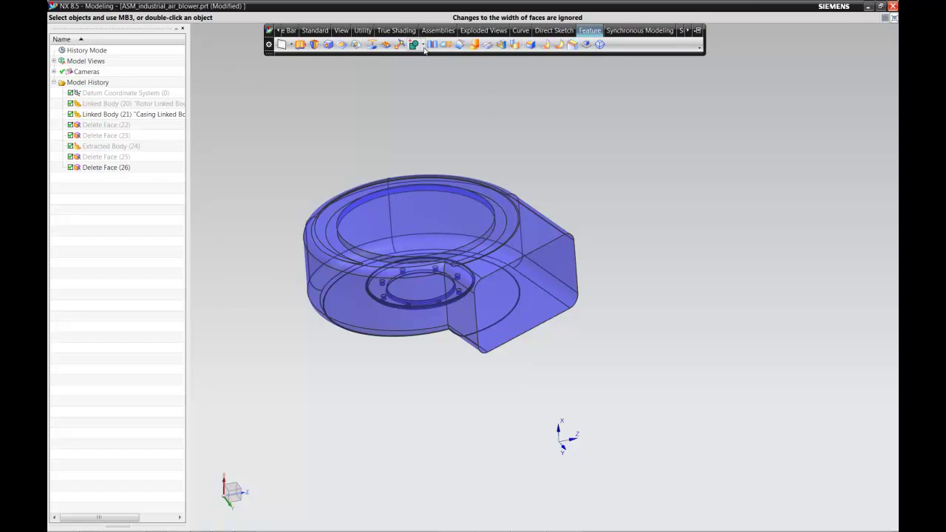
click(423, 45)
click(433, 70)
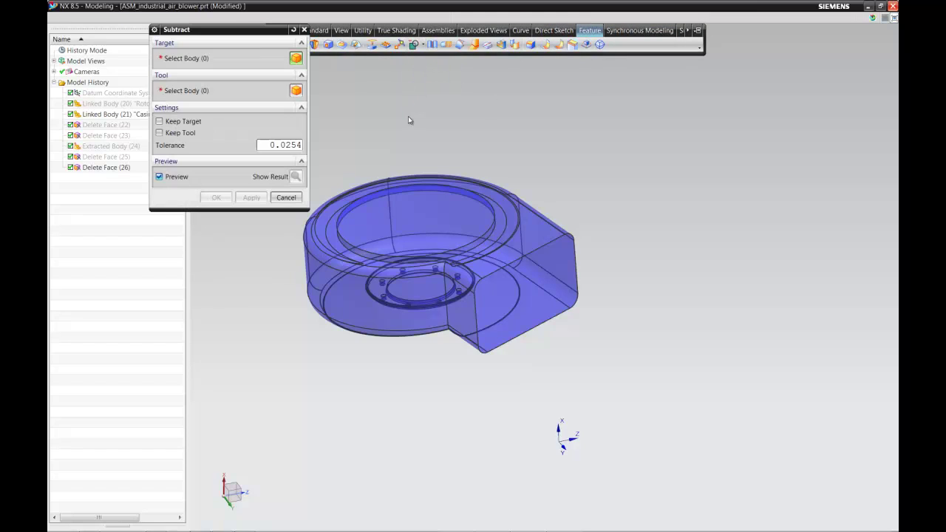
click(399, 182)
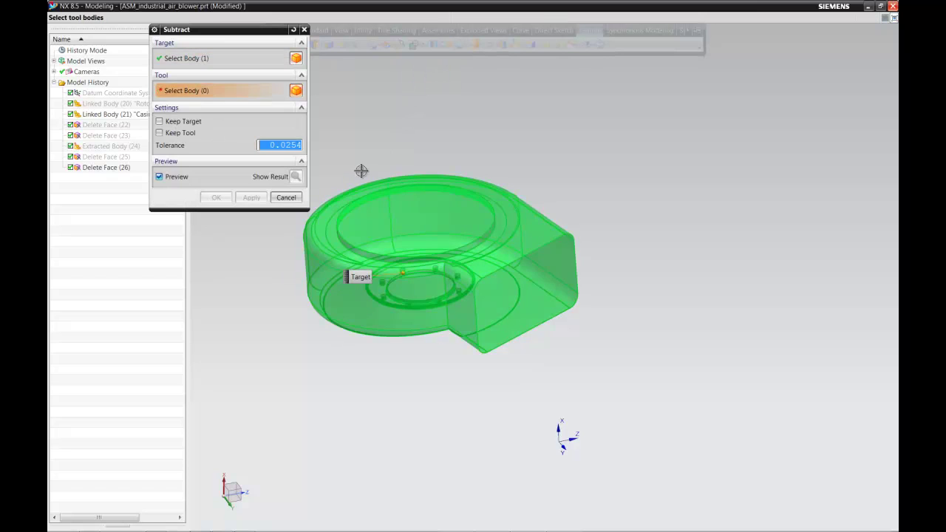
drag(225, 27, 793, 25)
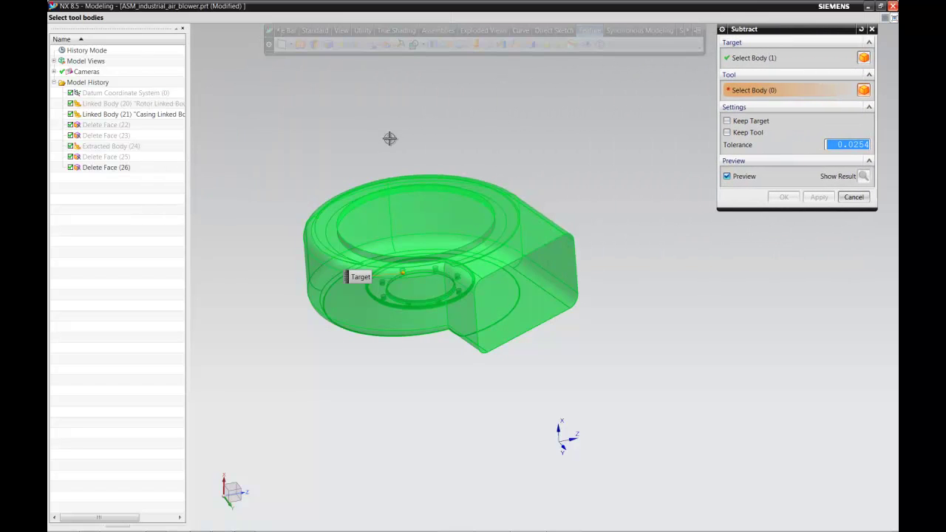
right_click(142, 107)
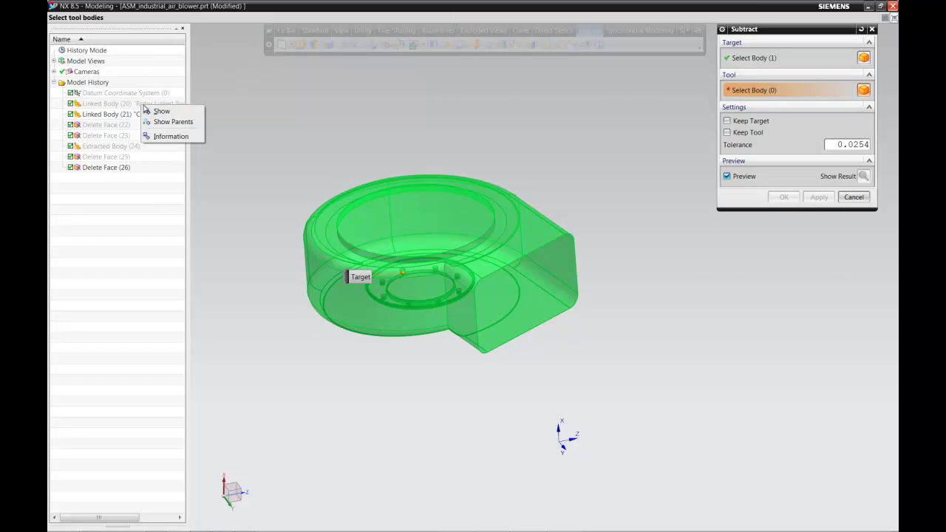
click(159, 112)
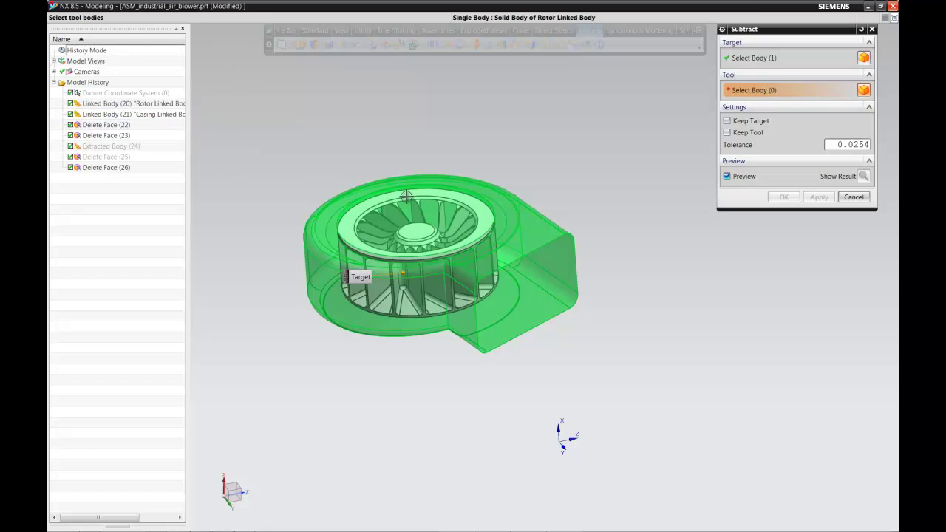
click(407, 196)
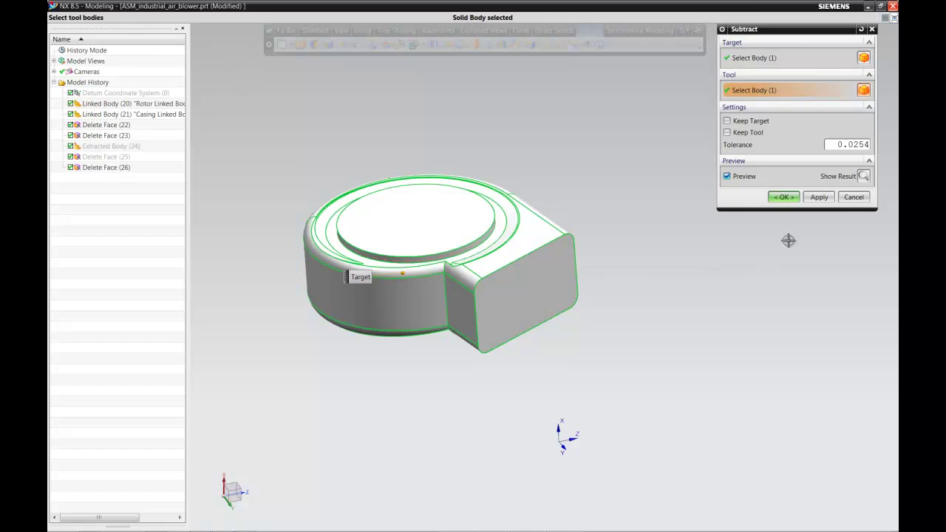
click(742, 176)
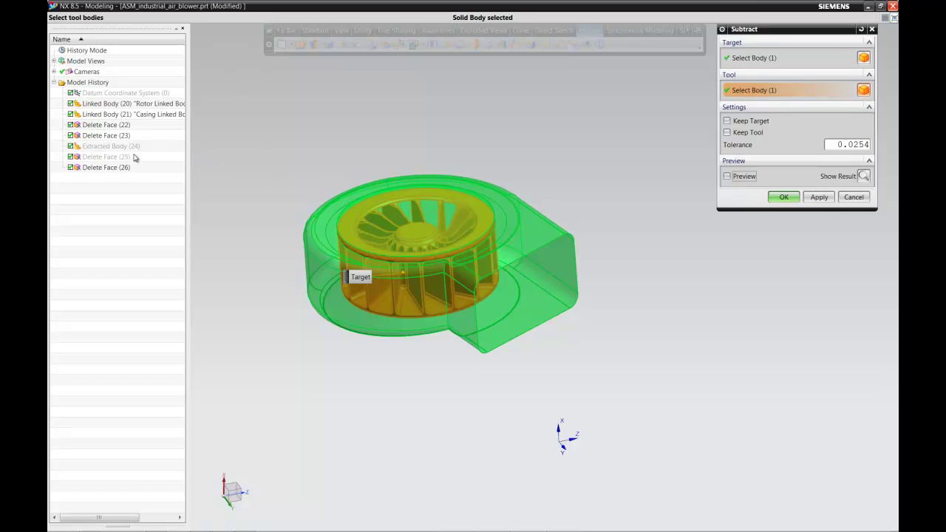
click(816, 197)
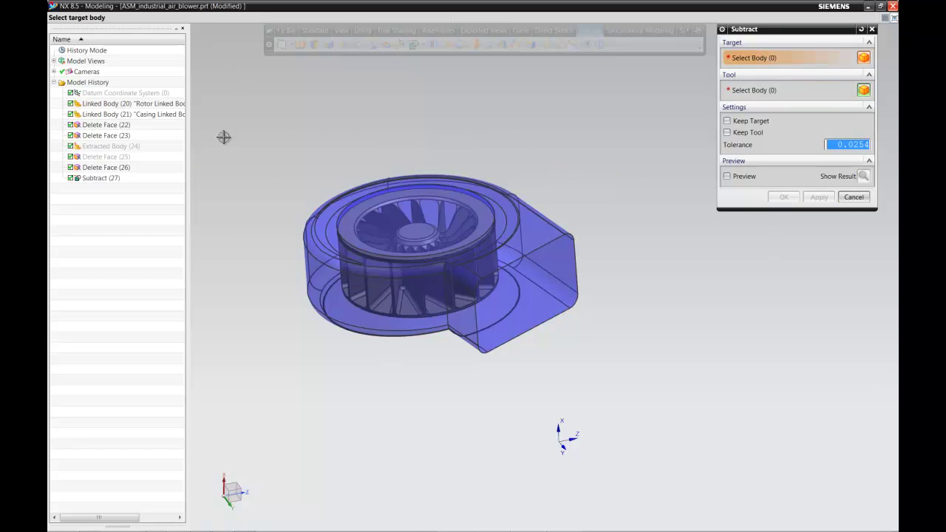
- Show the rotor's extracted air volume body and subtract it from the casing's air volume with Keep Tool enabled
click(296, 219)
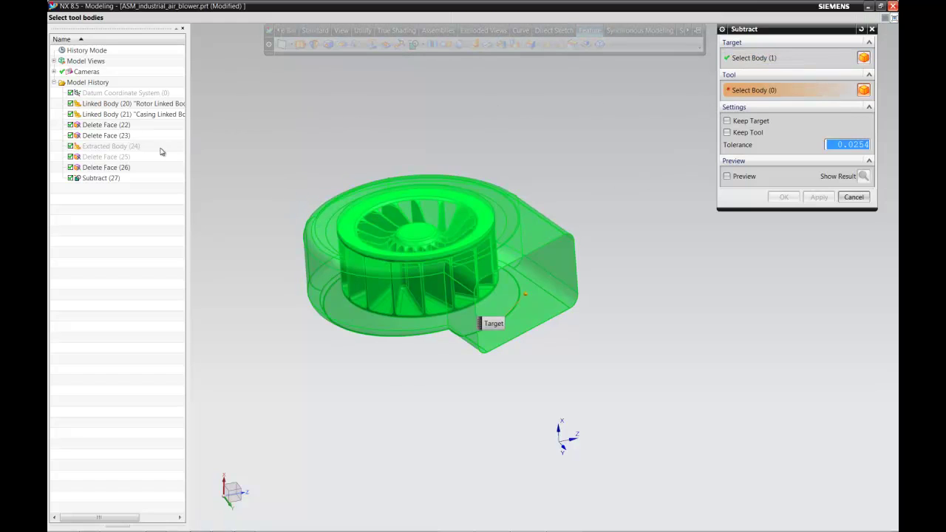
right_click(145, 151)
click(160, 156)
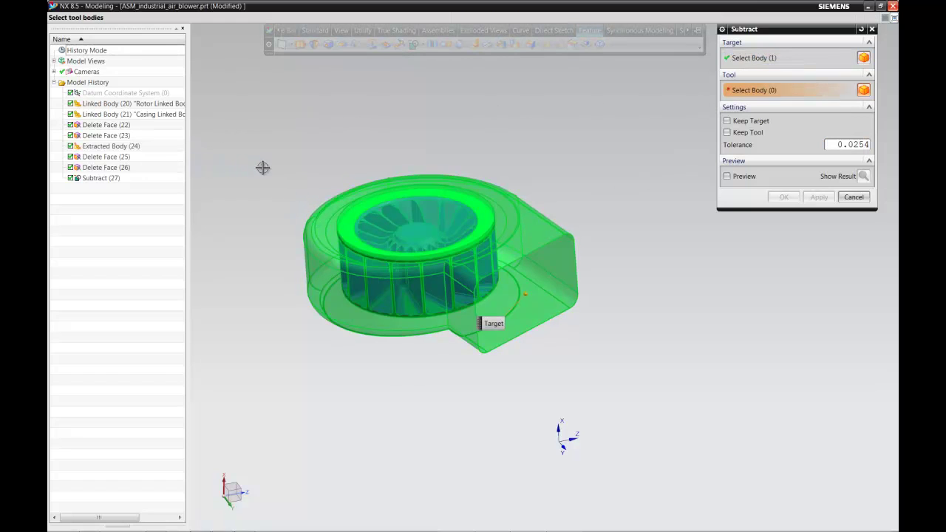
click(755, 135)
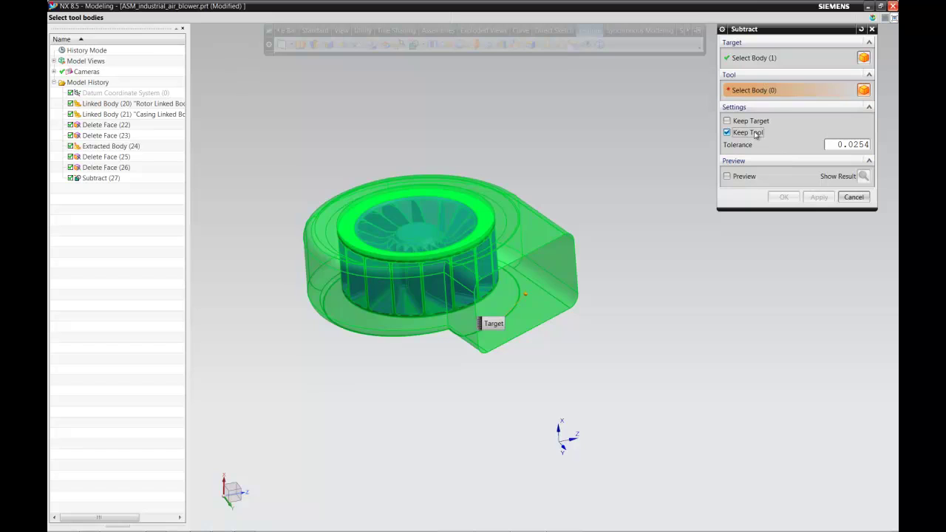
click(462, 214)
click(785, 197)
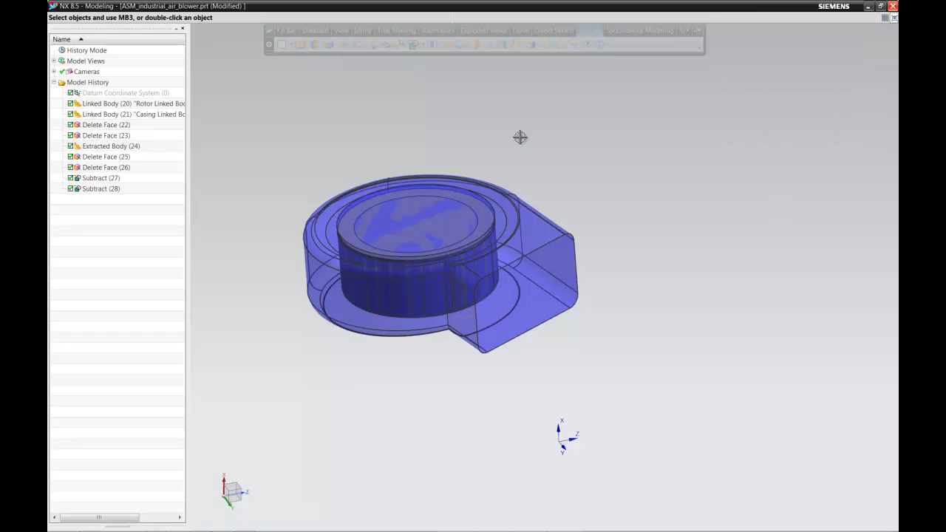
- Hide the rotor's extracted air volume body, leaving only the subtracted casing volume displayed
right_click(133, 148)
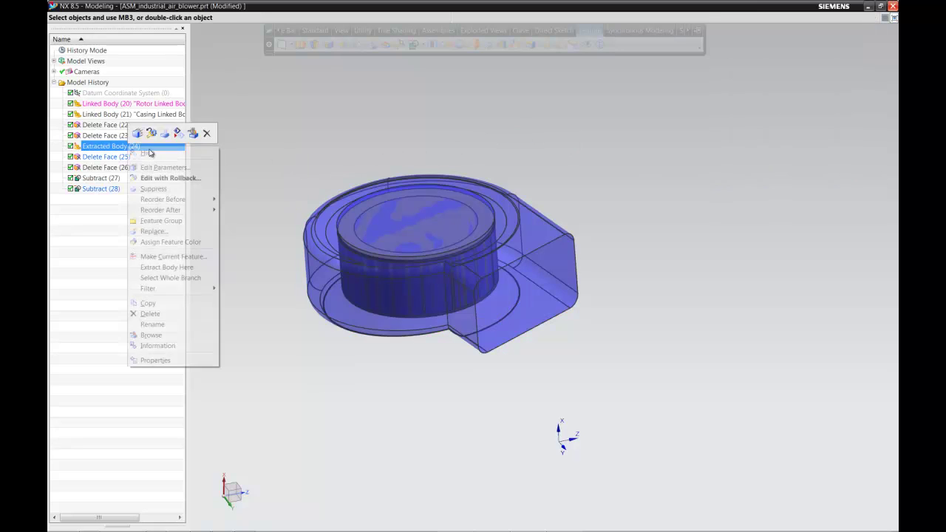
click(166, 191)
middle_drag(395, 161, 402, 145)
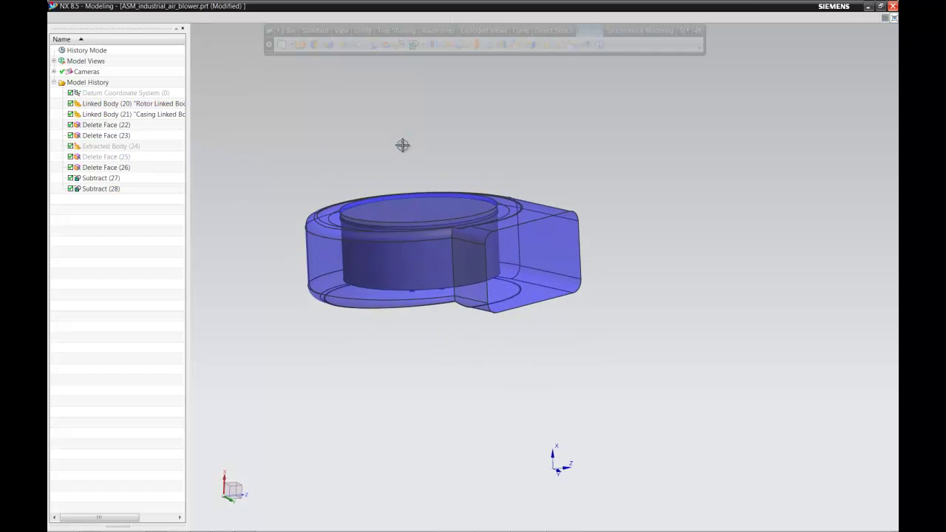
- Select all faces of the subtracted casing volume and set their display to Light Hard Blue with a translucency of 61
key(ctrl+j)
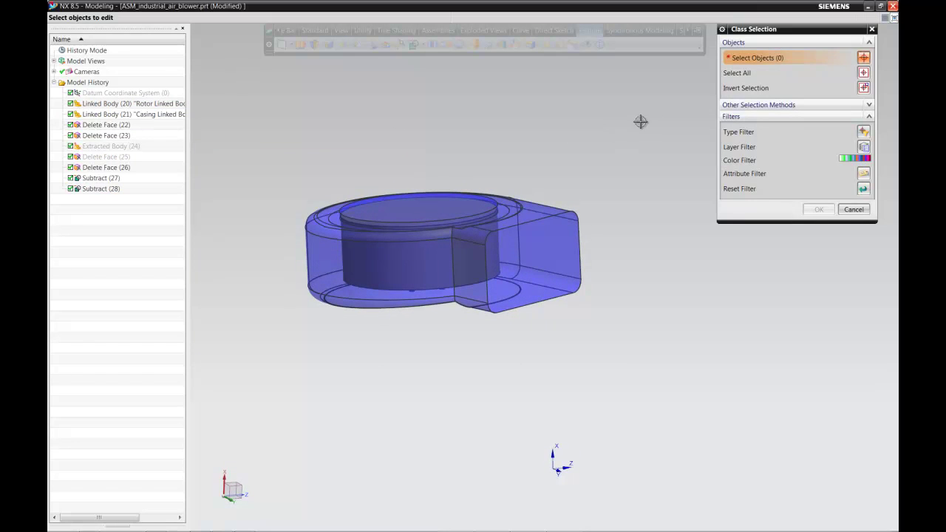
right_click(587, 118)
click(619, 79)
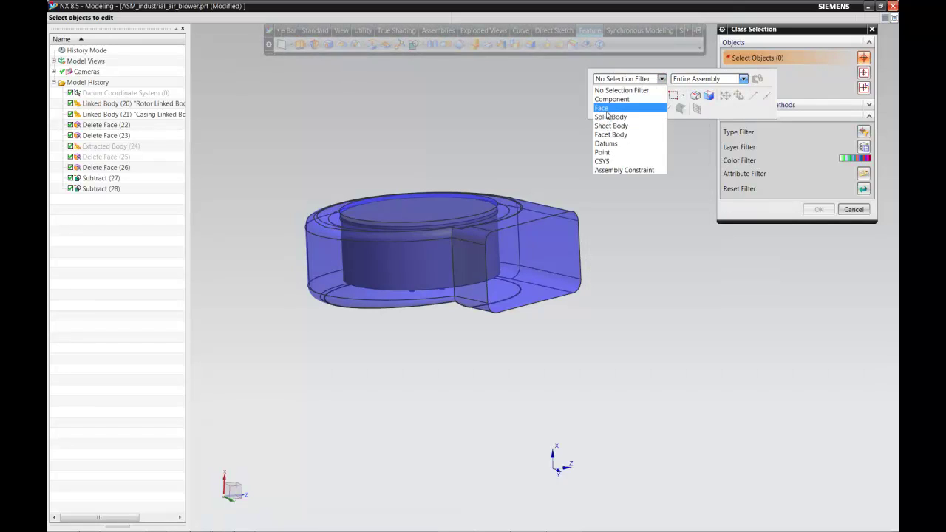
click(604, 110)
click(747, 73)
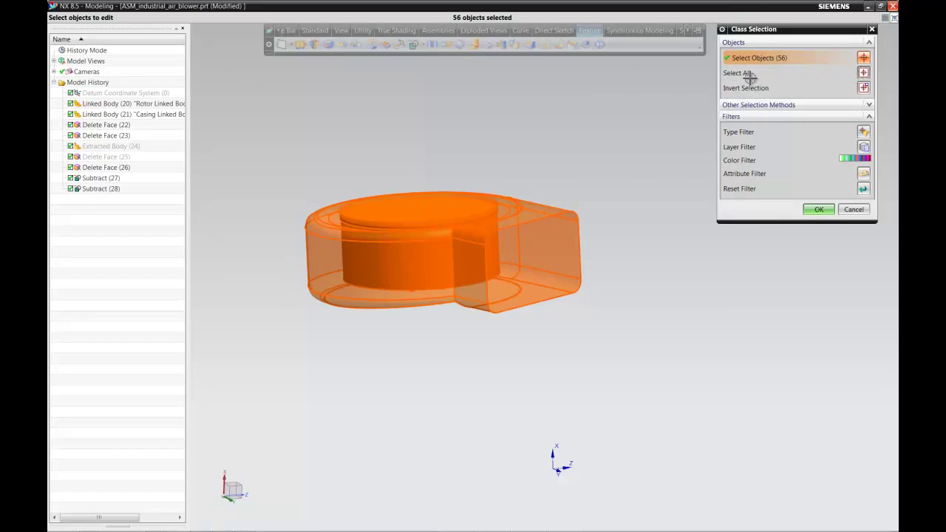
middle_click(652, 109)
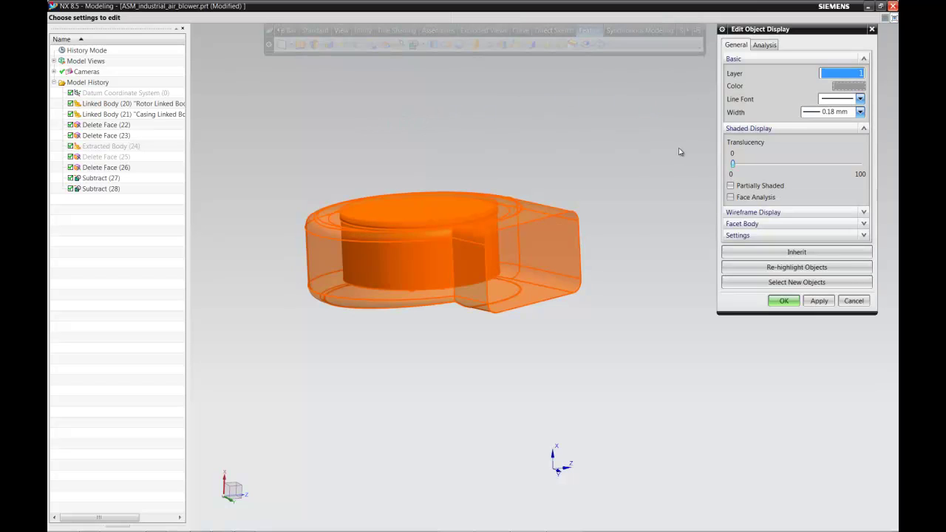
click(847, 85)
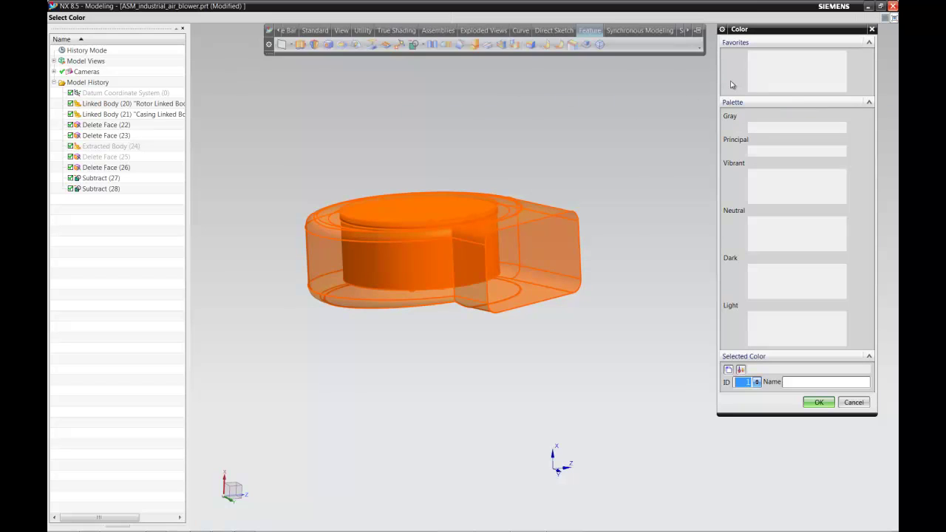
click(785, 56)
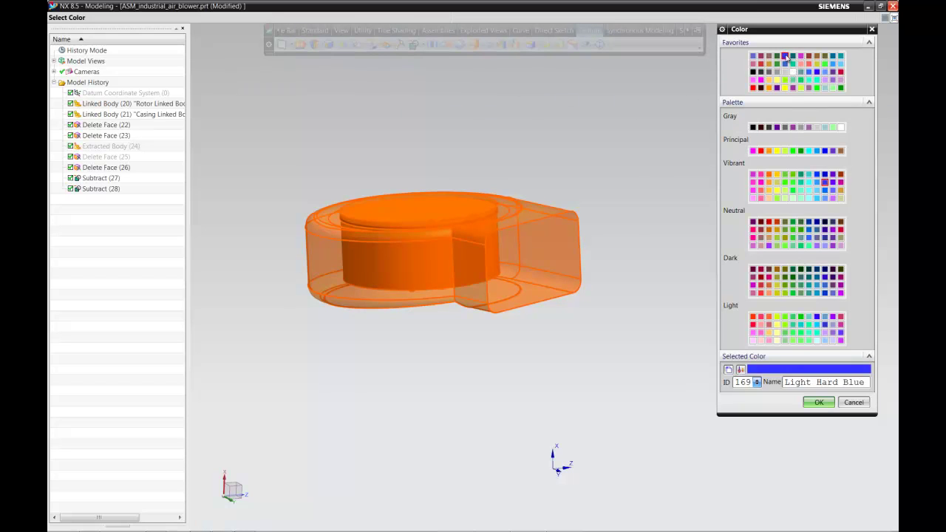
middle_click(664, 79)
drag(733, 163, 813, 172)
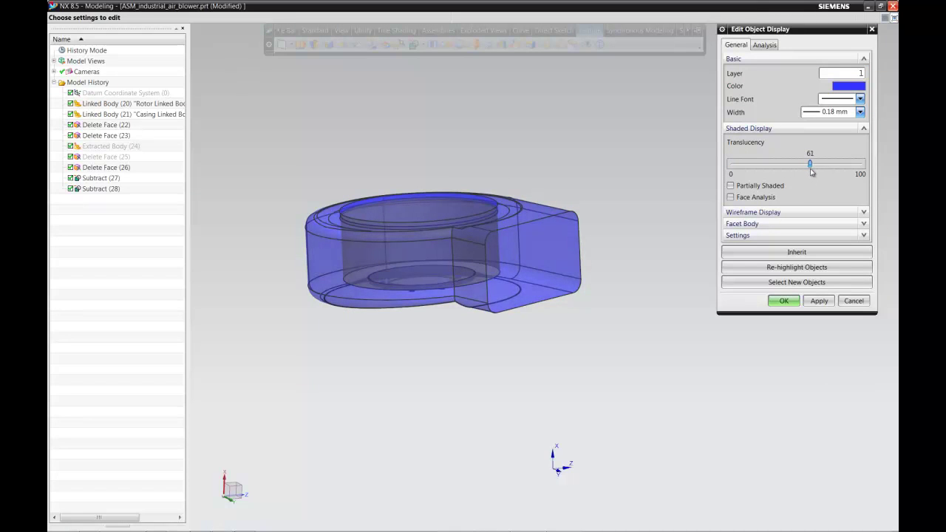
middle_click(810, 169)
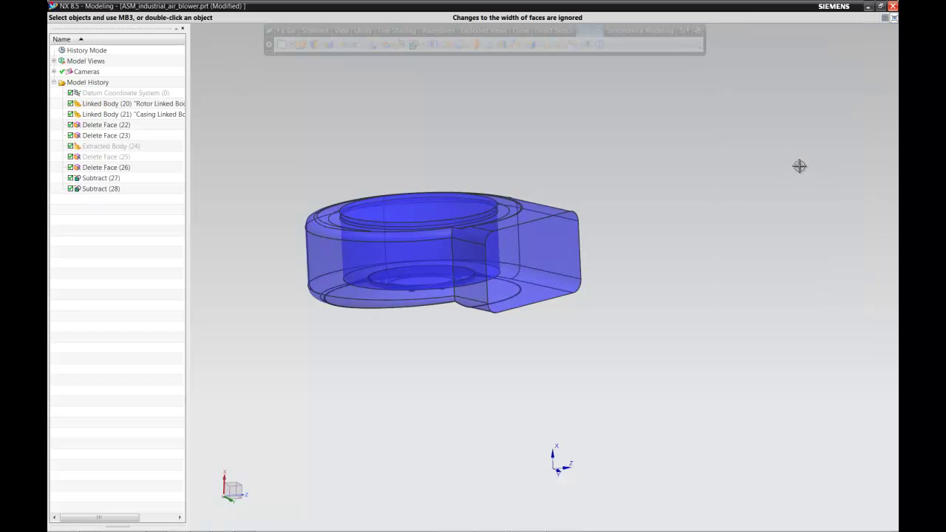
middle_drag(708, 157, 699, 181)
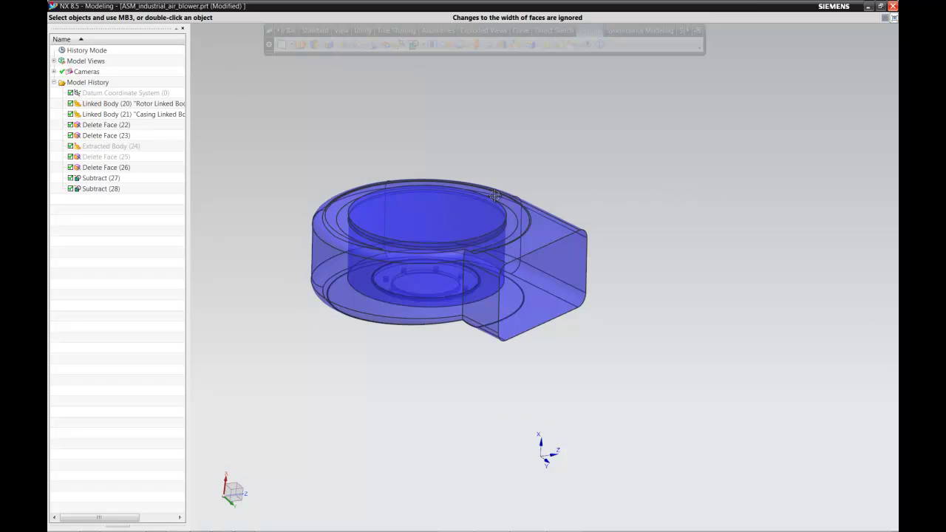
- Show the rotor's extracted air volume body inside the casing volume again
right_click(129, 151)
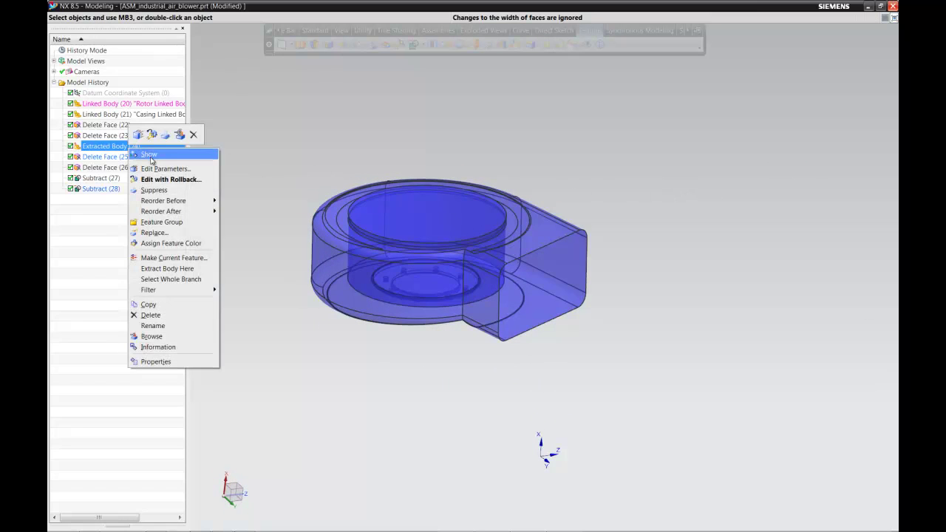
click(159, 153)
middle_drag(499, 171, 554, 177)
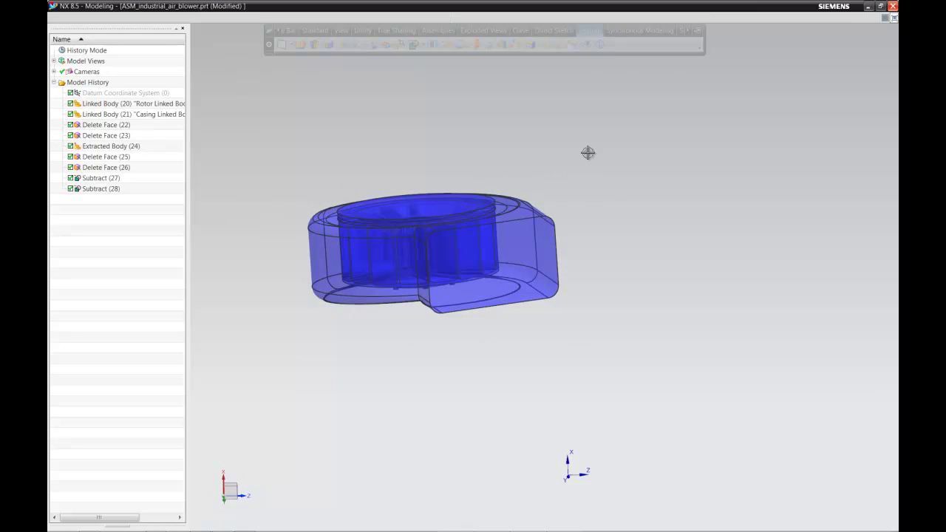
scroll(290, 31, up, 9)
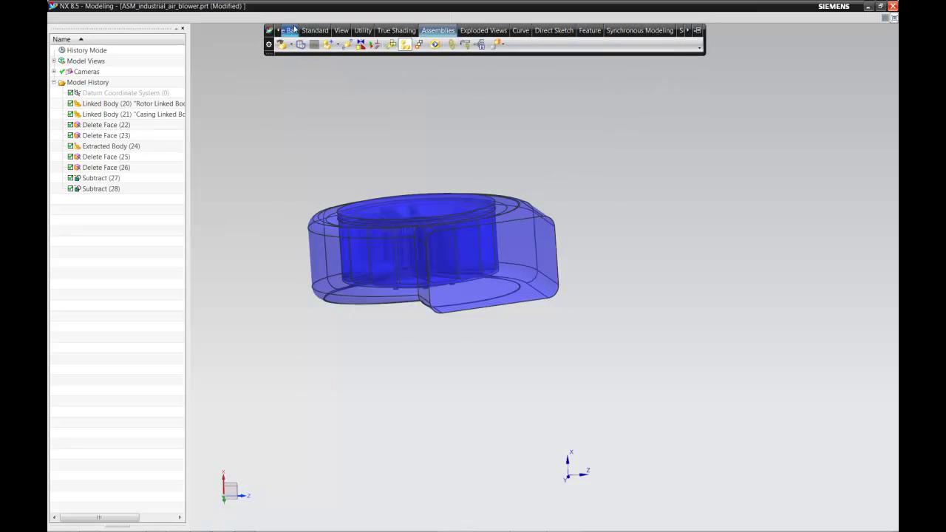
- Show the rotor_blades and casing components of the blower assembly
click(297, 44)
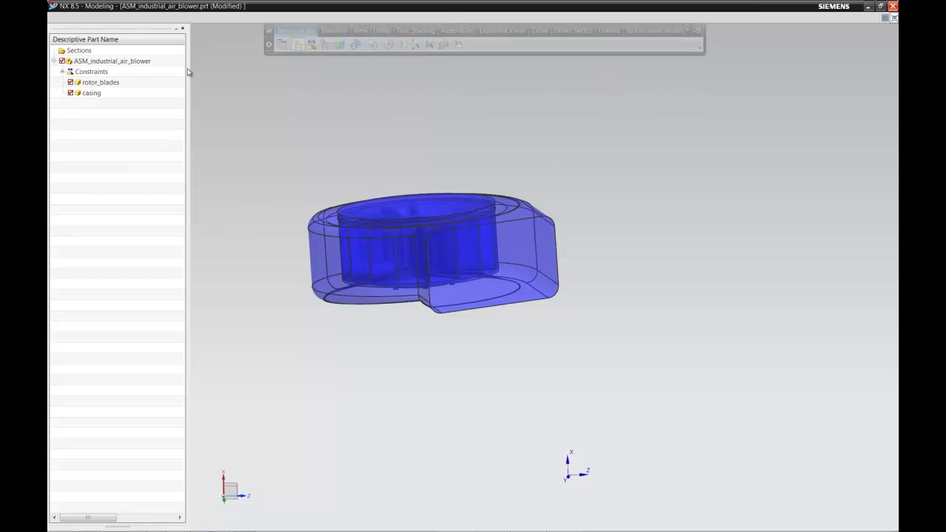
click(71, 83)
click(70, 93)
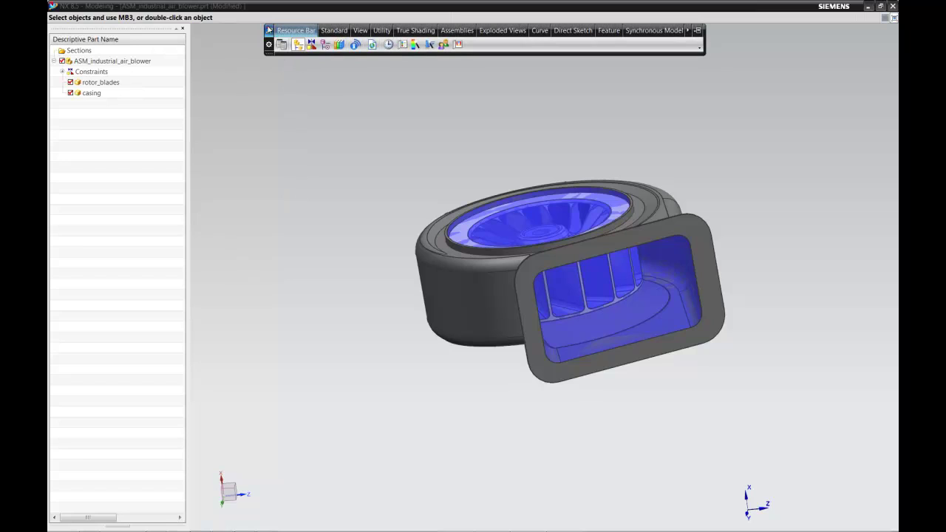
- Switch to Advanced Simulation and create a new FEM and simulation of the assembly with the NX THERMAL / FLOW solver and Flow analysis type
click(268, 30)
mouse_move(326, 34)
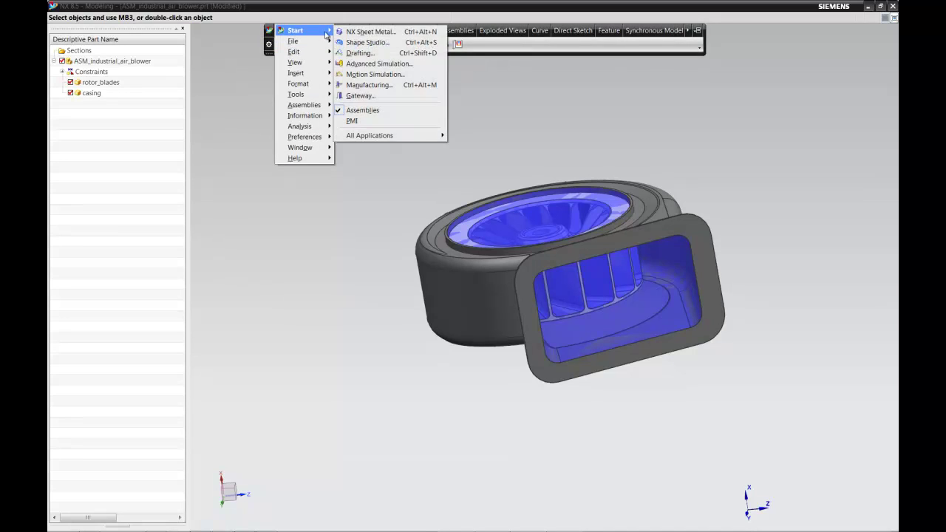
click(377, 63)
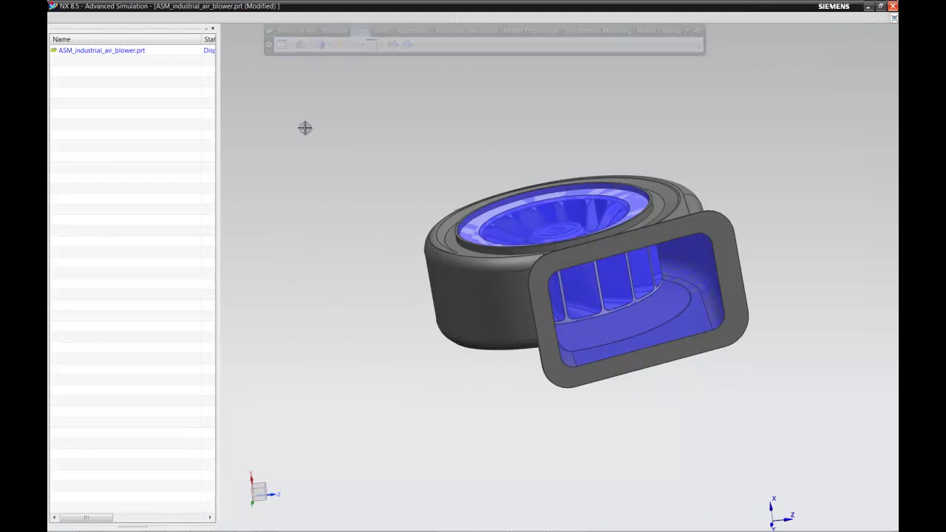
right_click(135, 54)
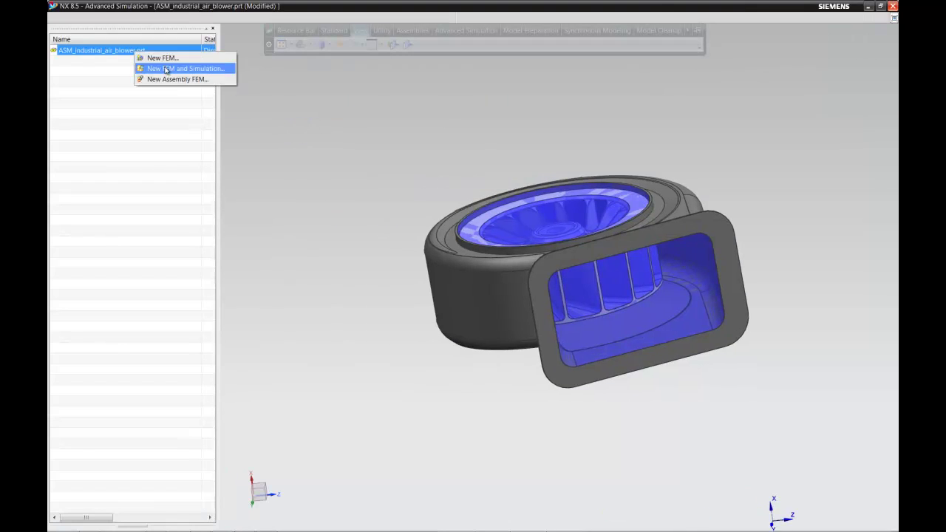
click(170, 67)
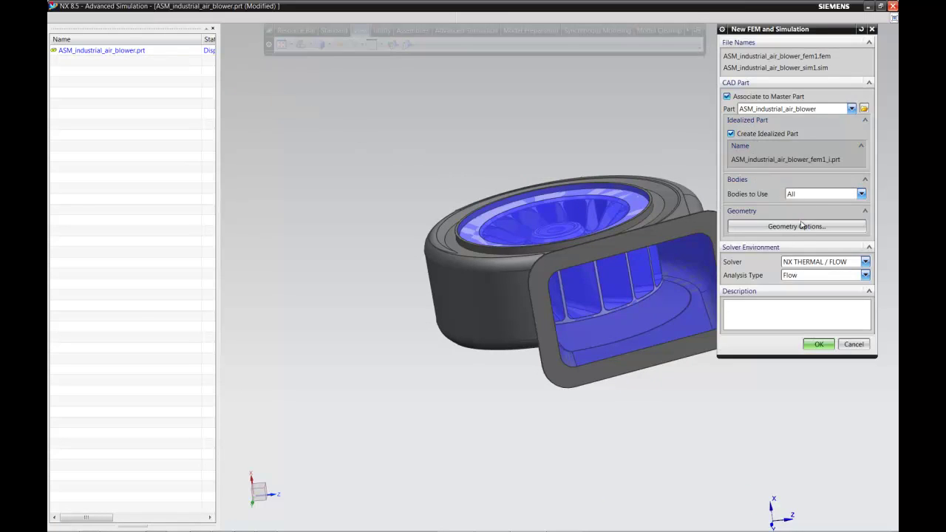
click(817, 344)
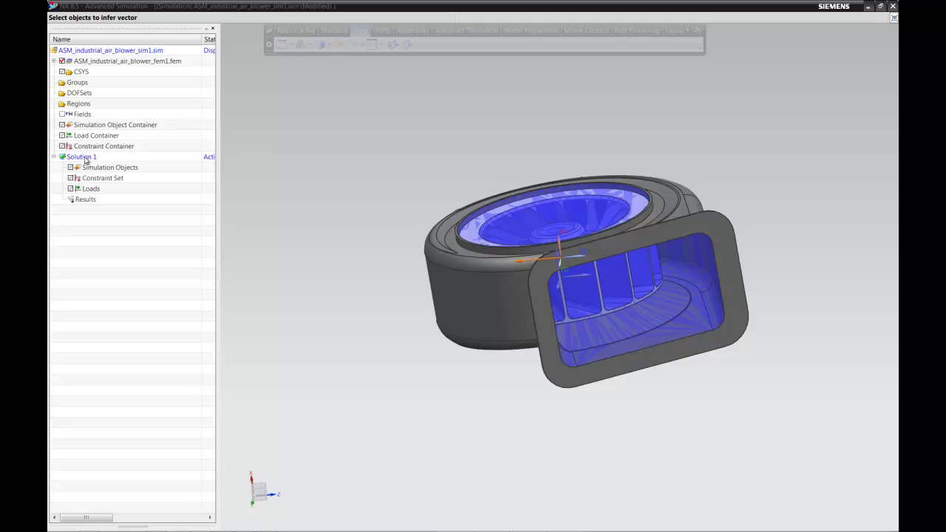
- Edit the flow solution, renaming it 2500RPM Case and setting its solution type to Advanced Flow
right_click(86, 160)
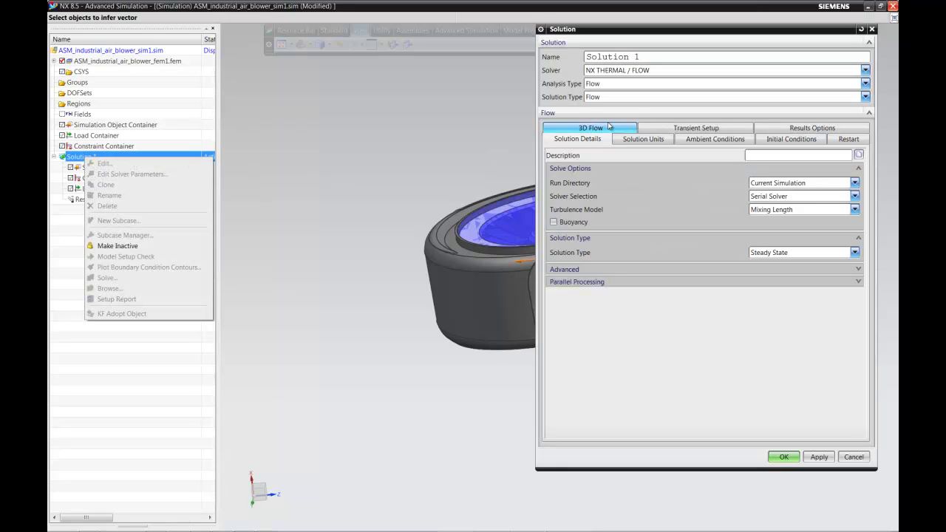
click(656, 57)
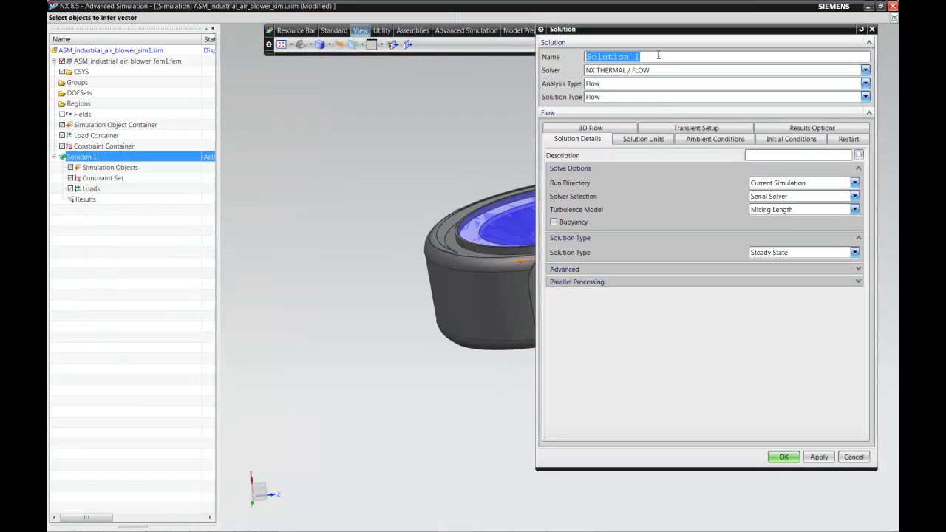
text(2500RPM Case)
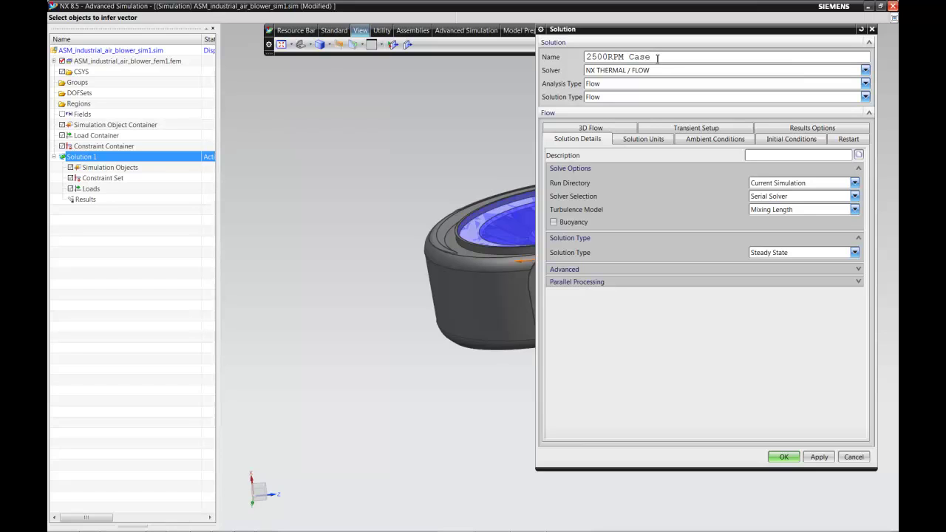
click(712, 98)
click(705, 117)
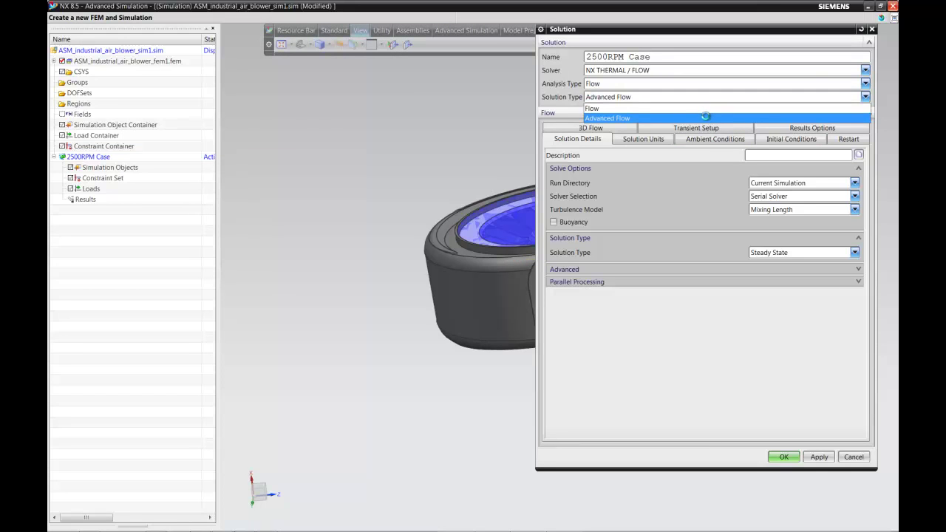
- Set the solution's turbulence model to K-Epsilon, enable High Speed Flow in the 3D flow parameters, and accept the solution settings
click(798, 211)
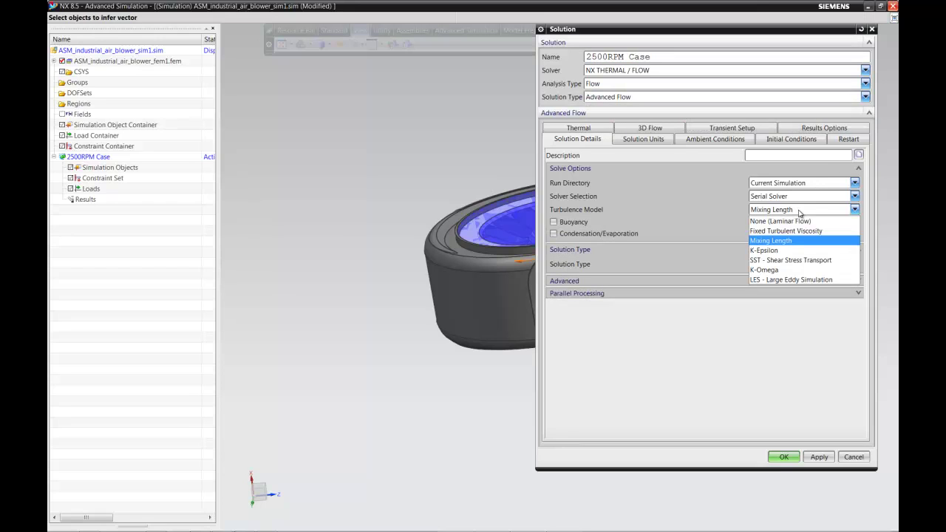
click(787, 251)
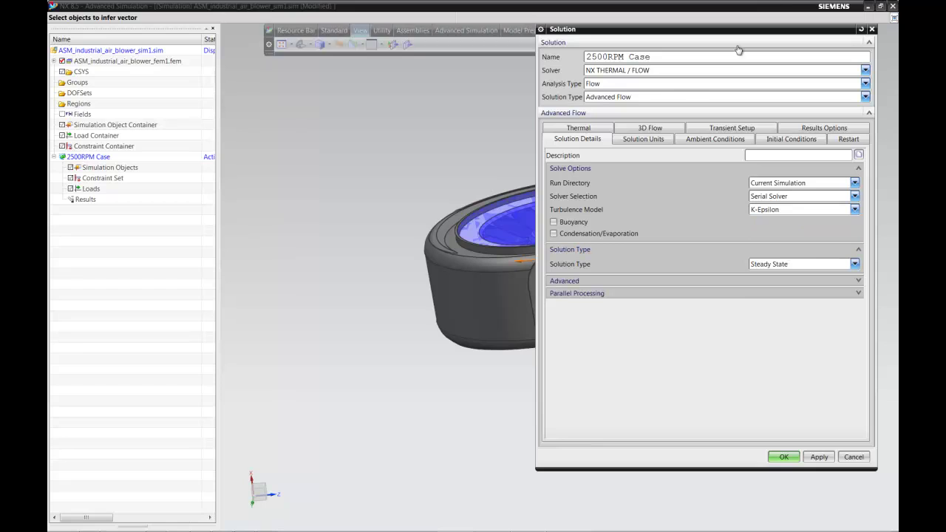
click(662, 129)
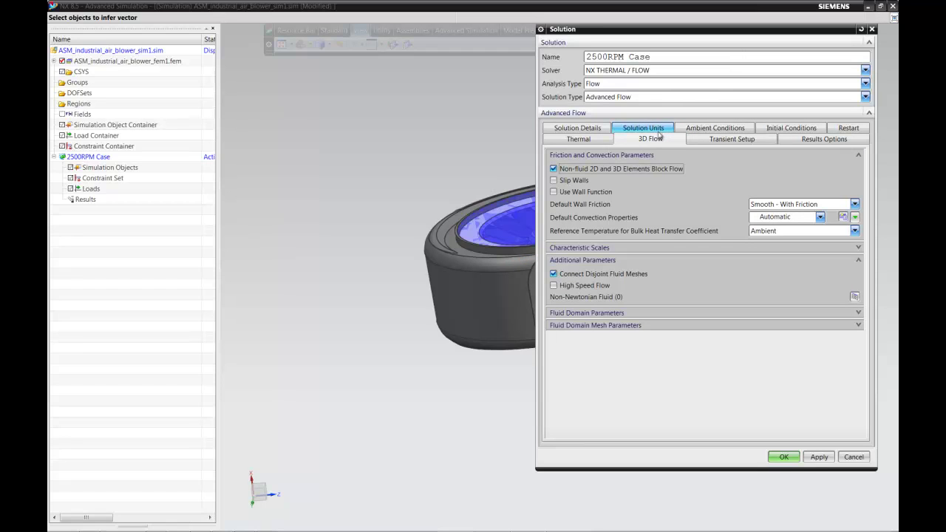
click(578, 286)
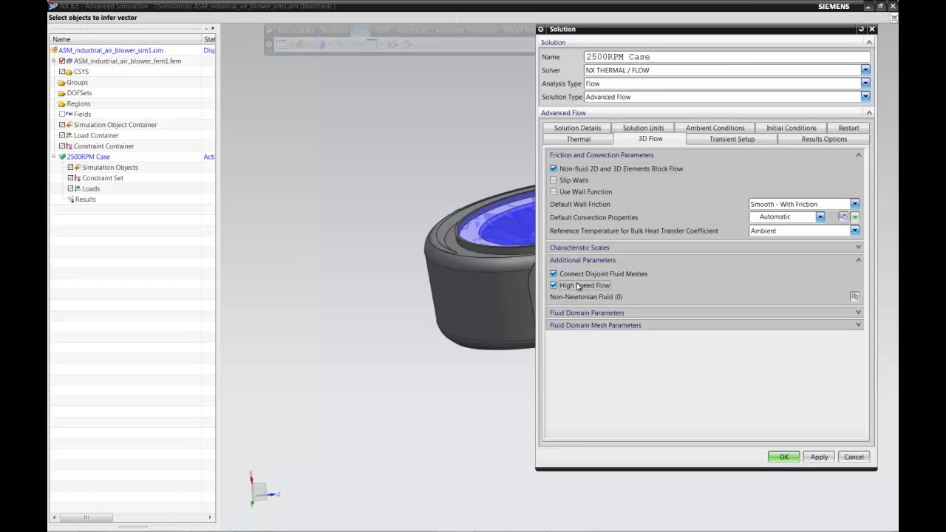
click(771, 455)
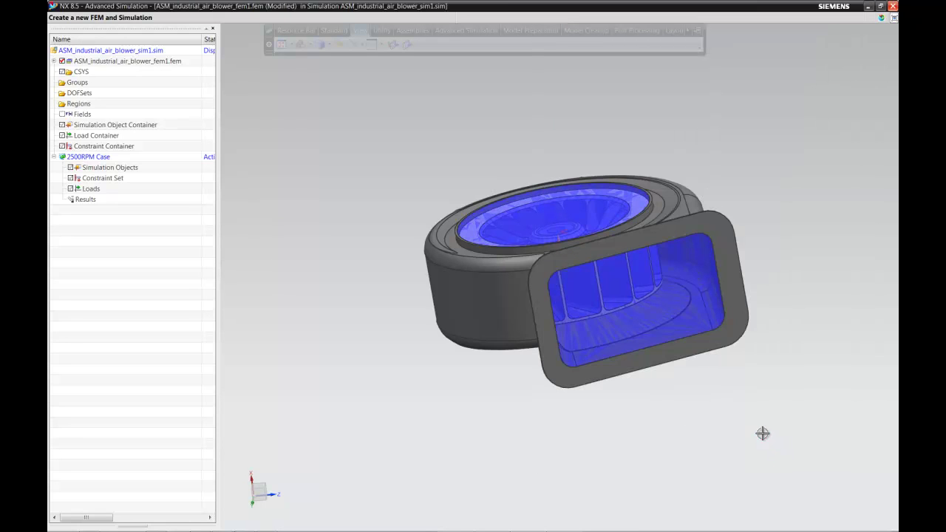
- Make the simulation the work part and create an Opening flow boundary condition named Inlet on the casing's circular intake face
click(474, 30)
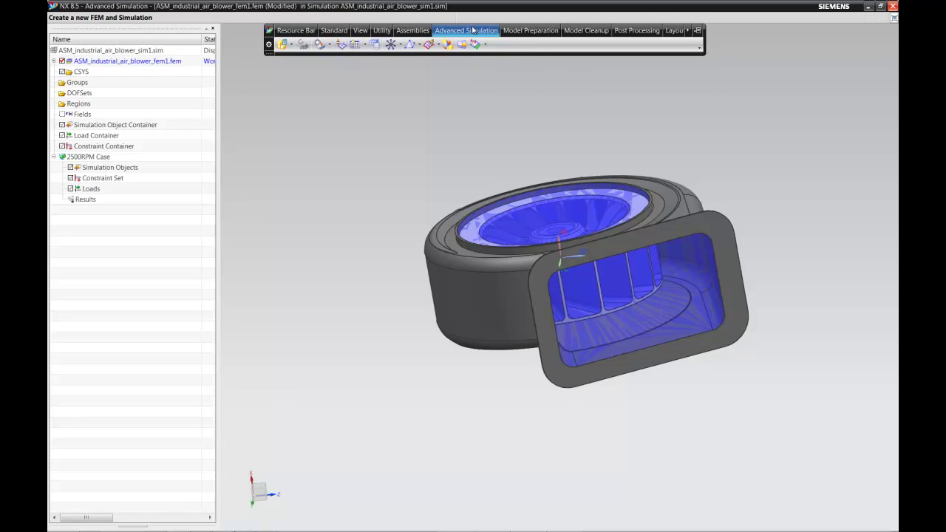
click(153, 49)
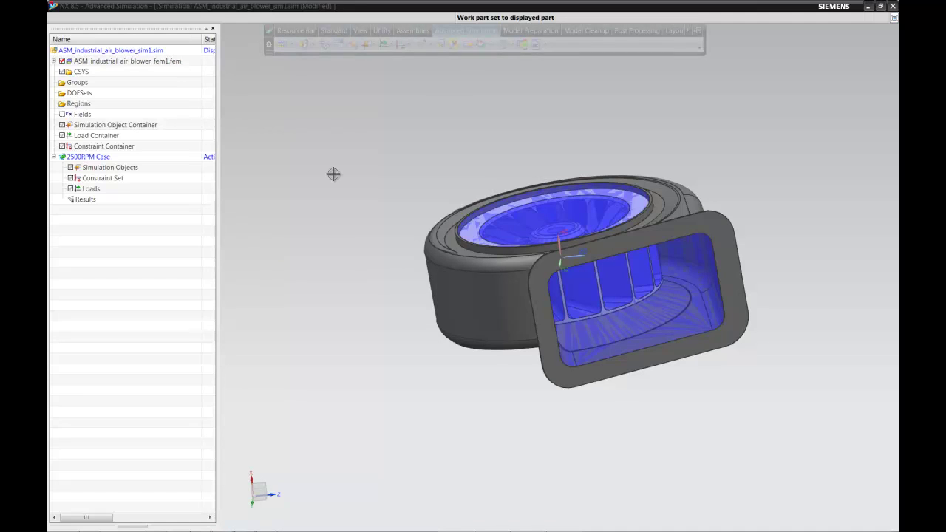
click(371, 45)
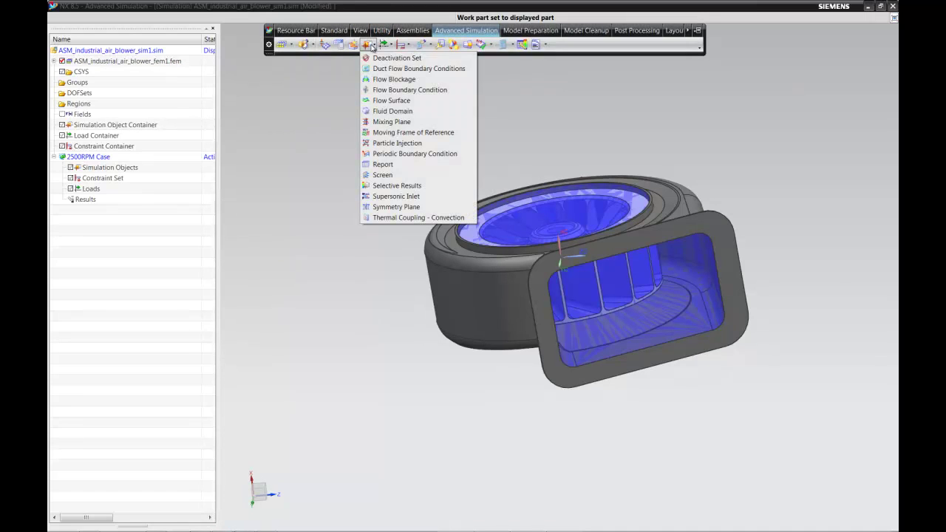
click(374, 91)
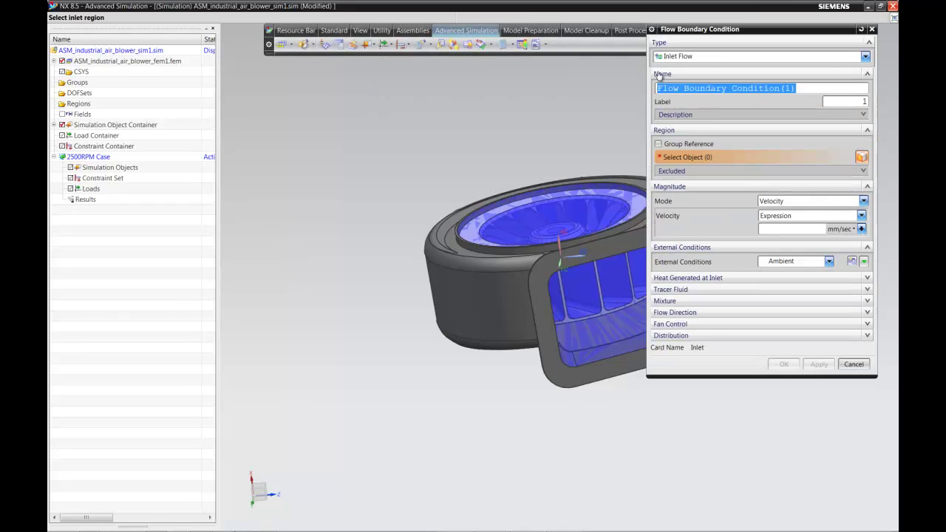
click(677, 57)
click(675, 87)
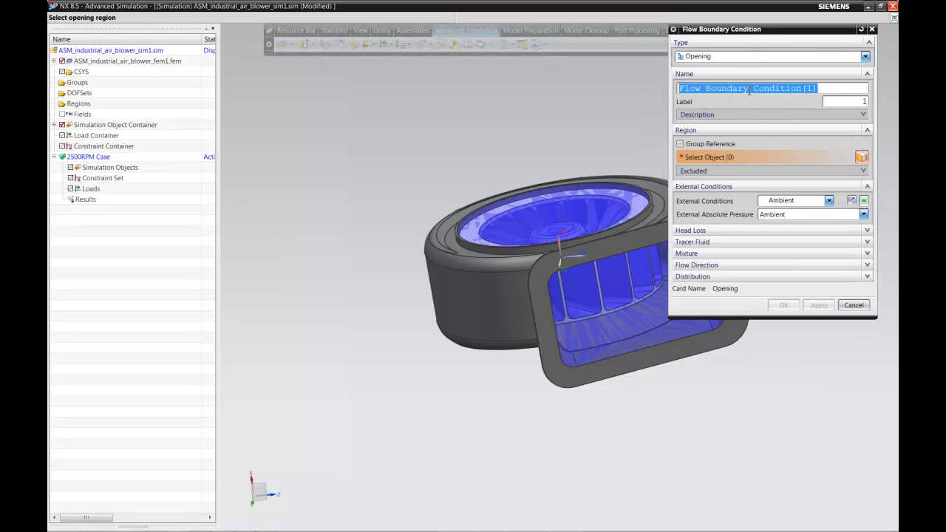
text(Inlet)
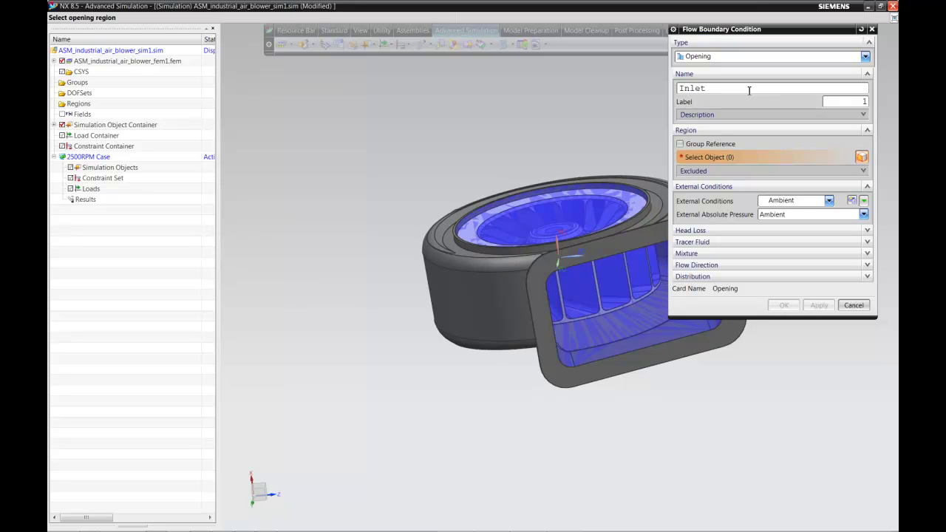
key(Return)
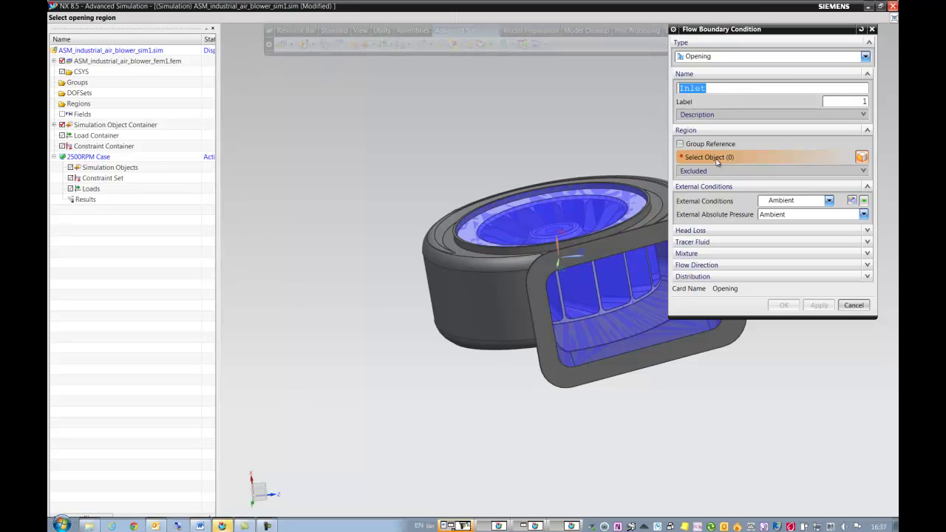
click(570, 212)
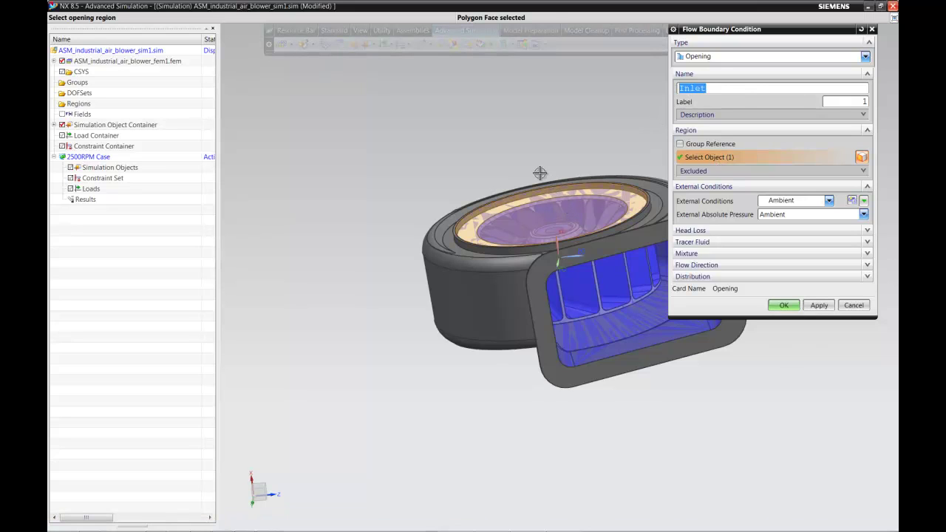
click(815, 305)
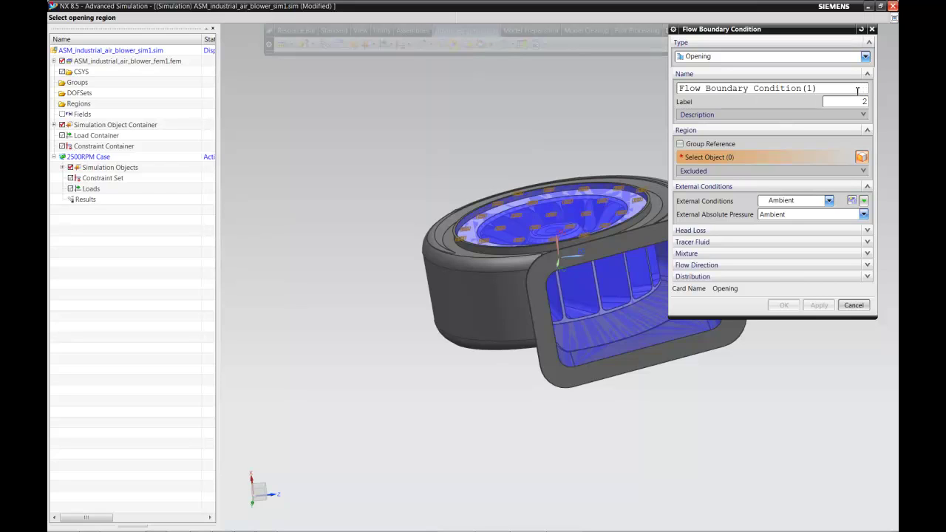
- Create a second Opening flow boundary condition named Outlet on the rectangular discharge face and expand the solution's simulation objects
drag(857, 91, 640, 79)
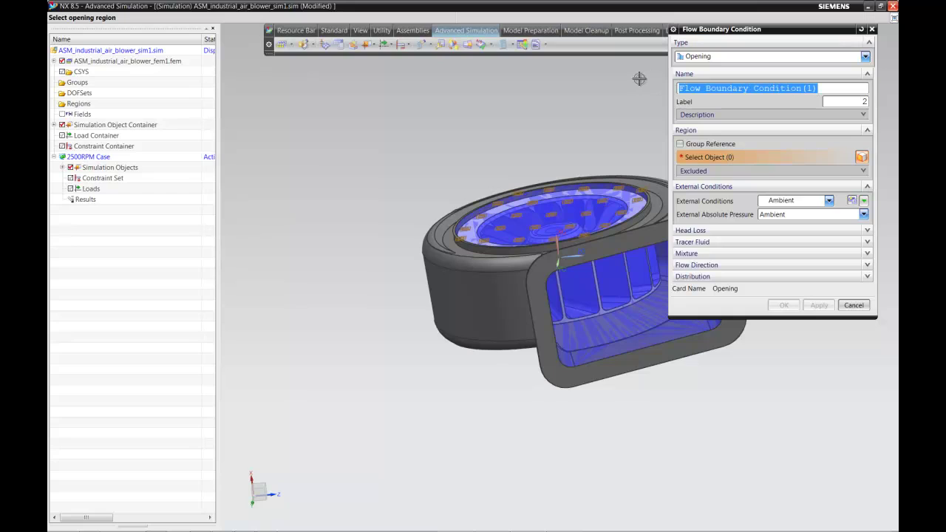
text(Outlet)
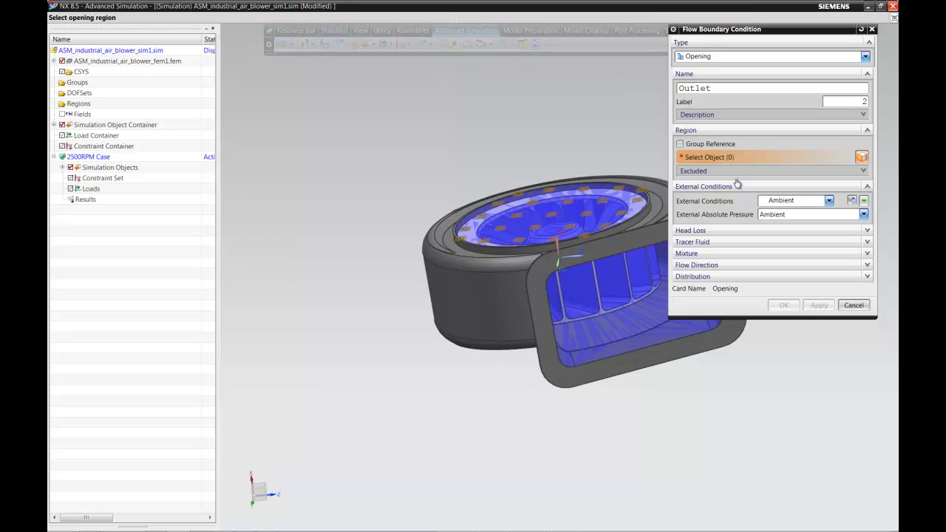
click(629, 296)
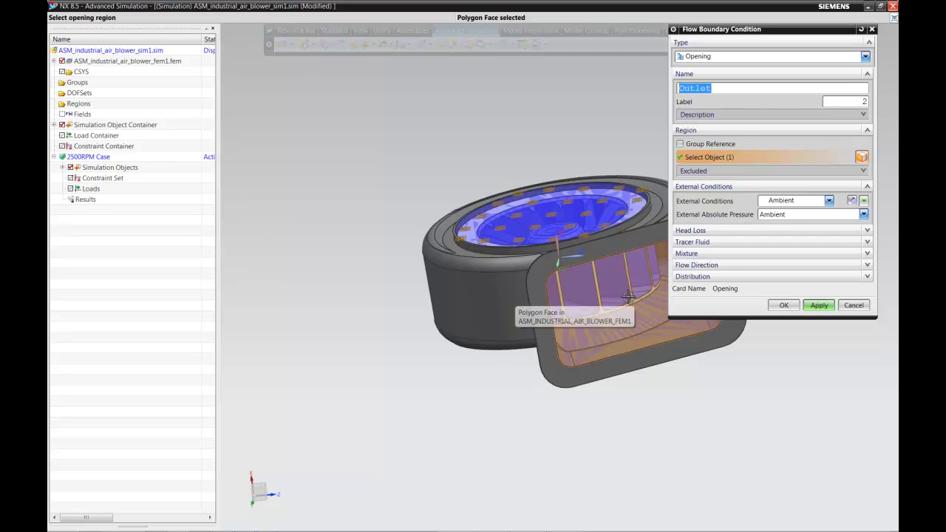
click(825, 312)
click(799, 309)
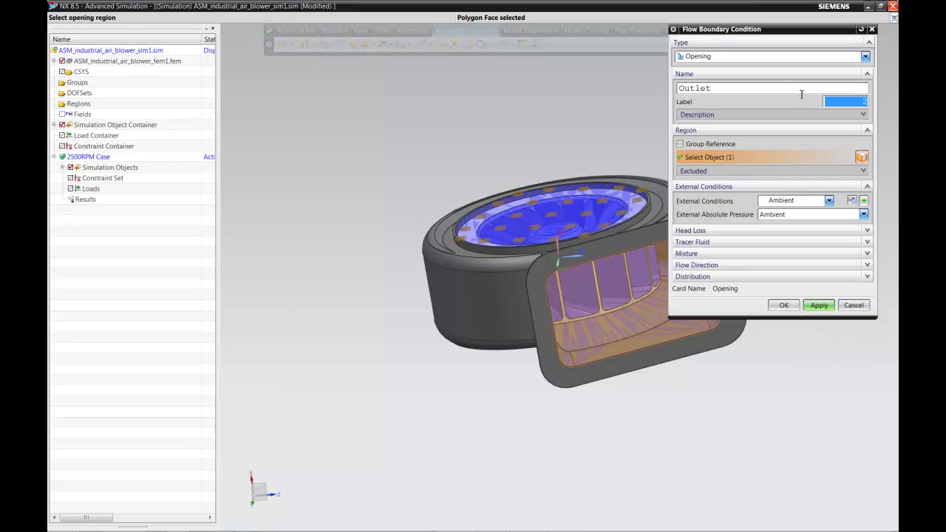
click(775, 86)
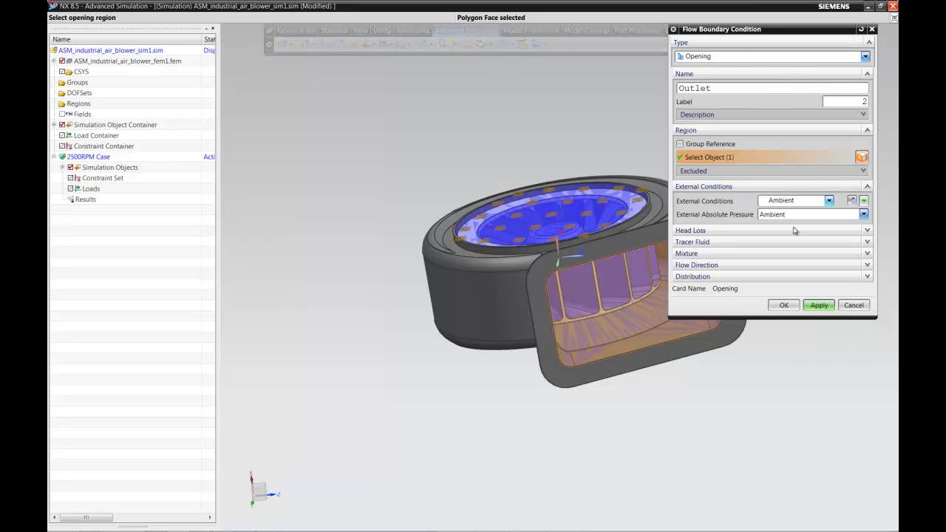
click(783, 304)
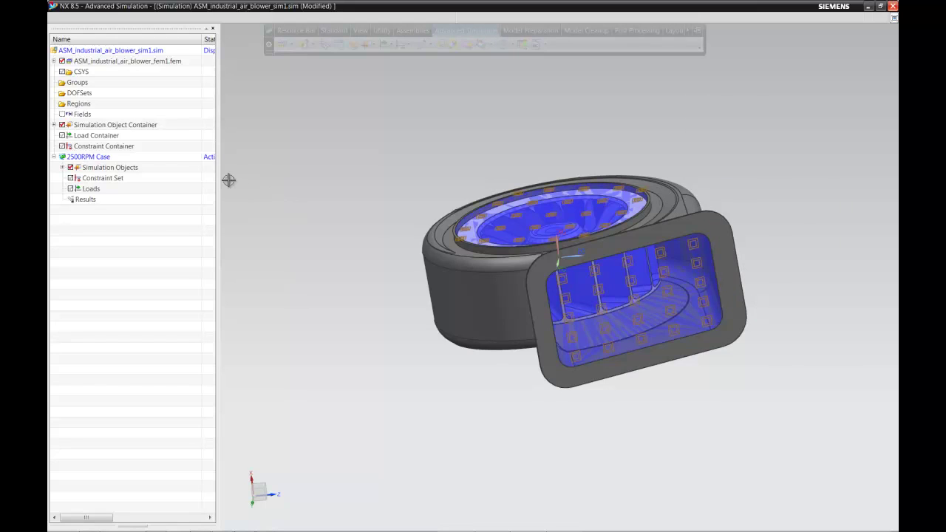
click(62, 167)
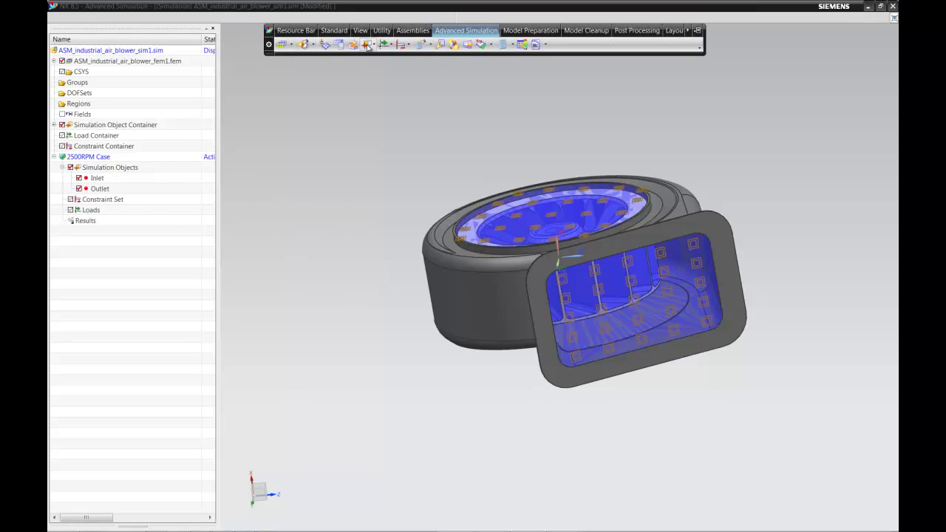
- Start a Rotating Frame of Reference simulation object and name it Rotating Air at 2500RPM
click(367, 45)
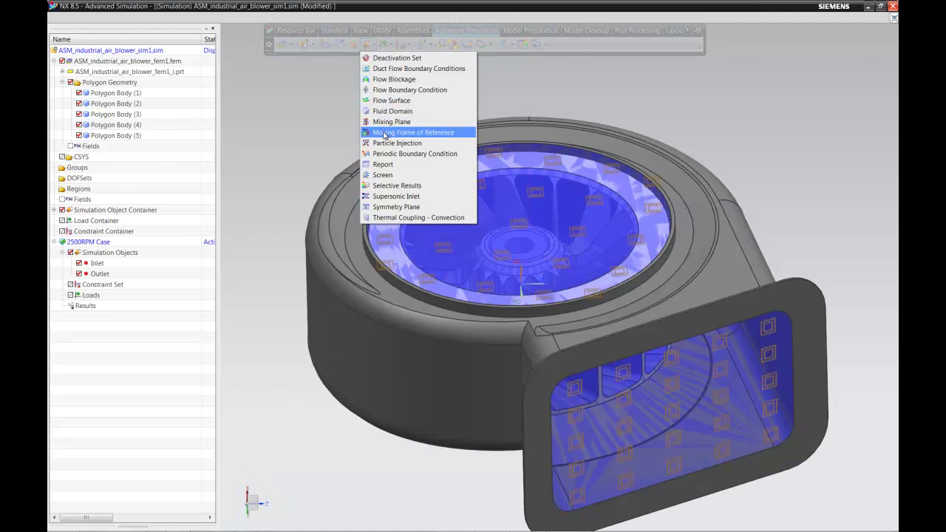
click(385, 133)
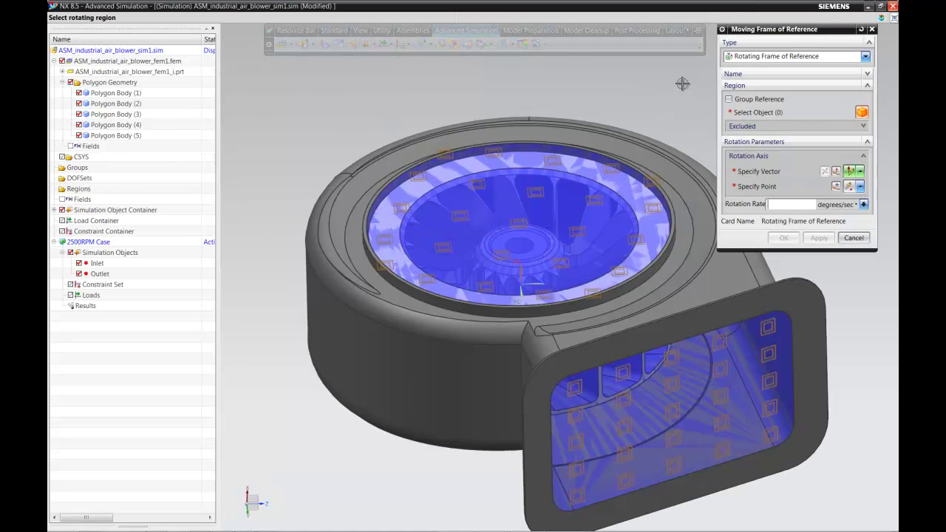
click(734, 74)
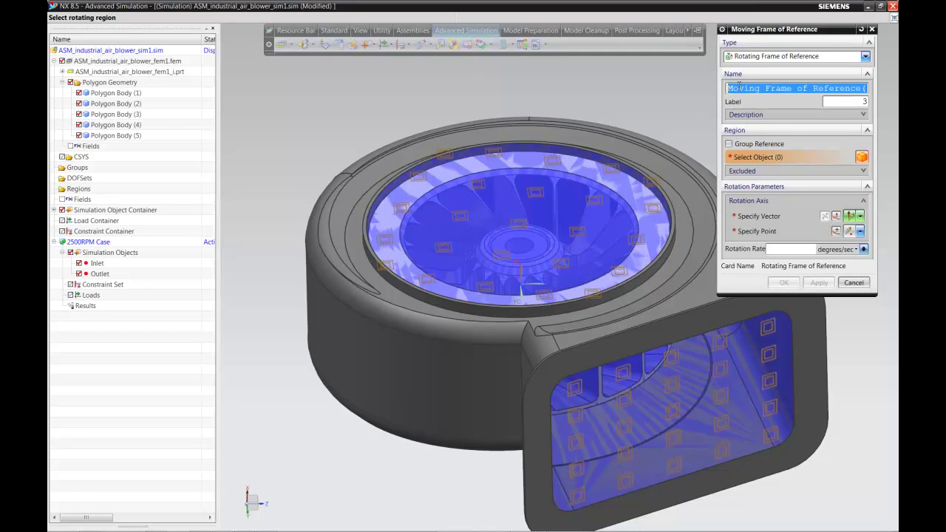
text(Rotating A)
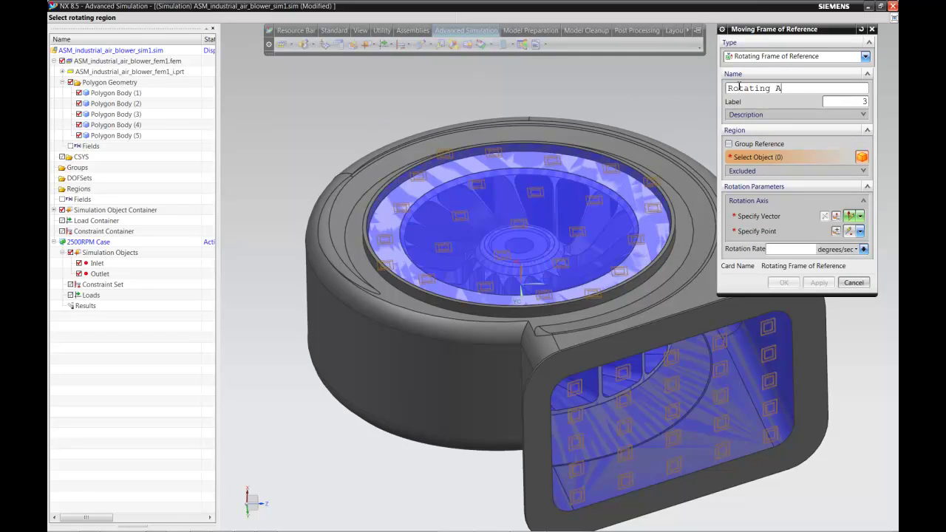
text(ir at 2500RPM)
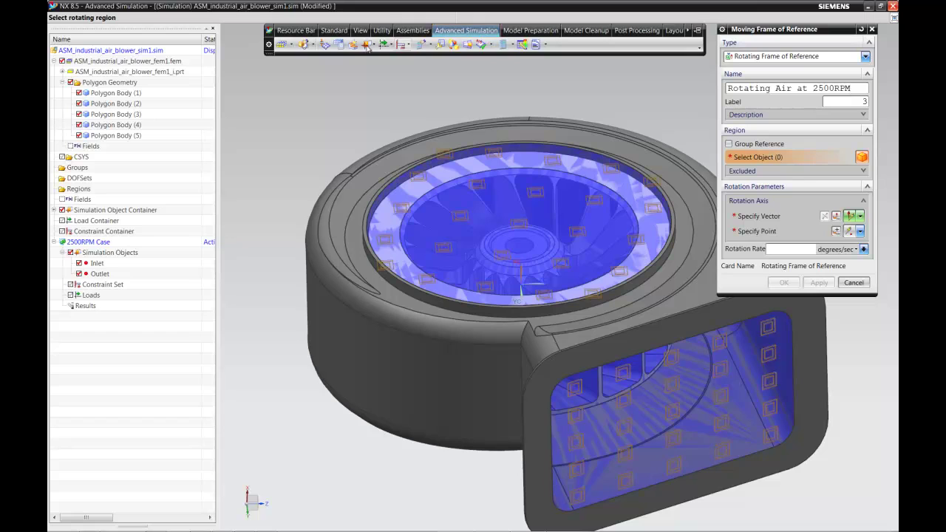
- Hide Polygon Bodies (3), (4) and (5) and select the rotor's air volume, Polygon Body (2), as the rotating region
click(79, 125)
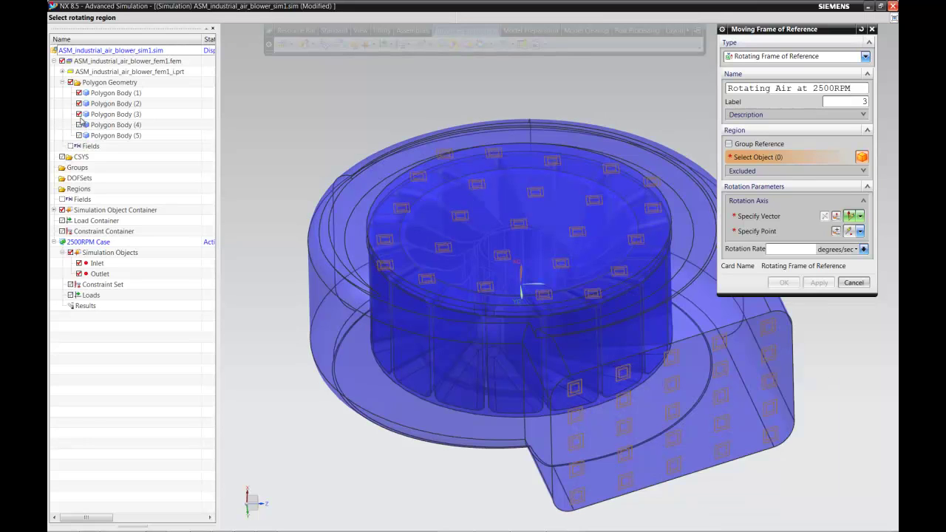
click(79, 114)
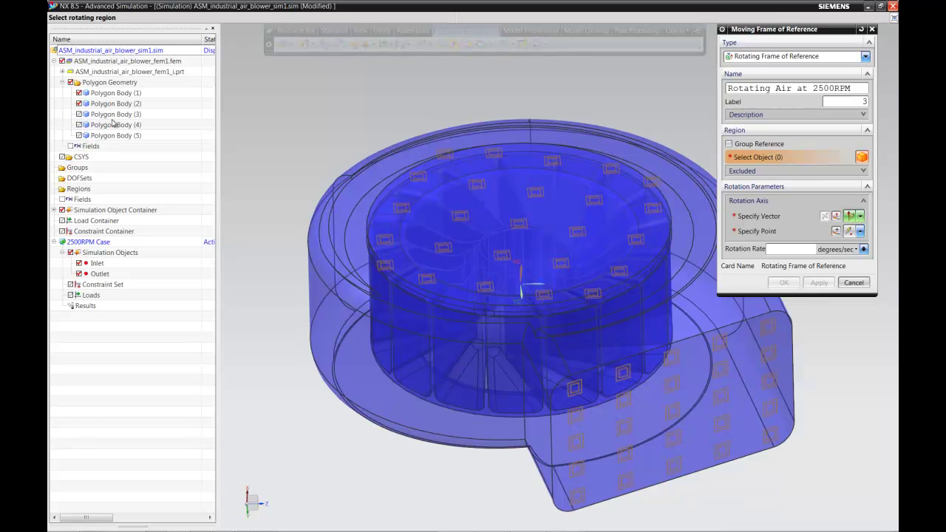
click(754, 156)
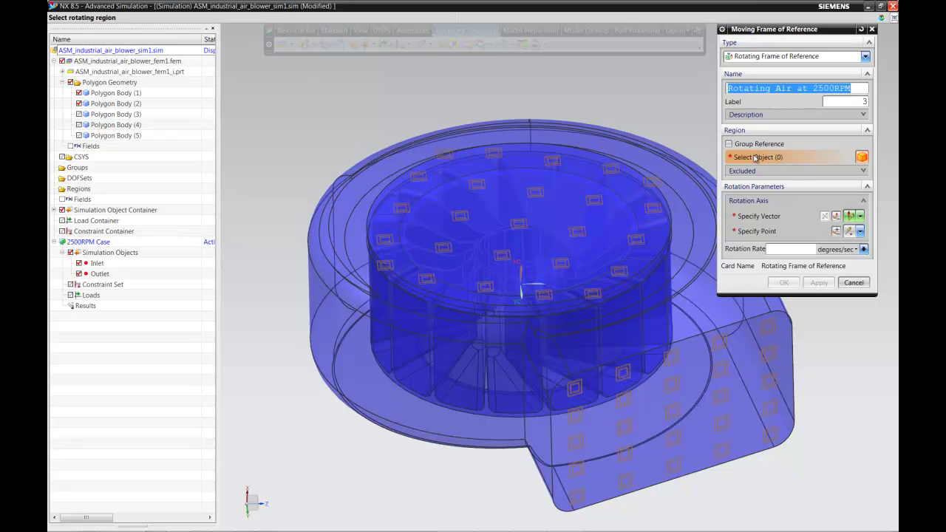
click(573, 215)
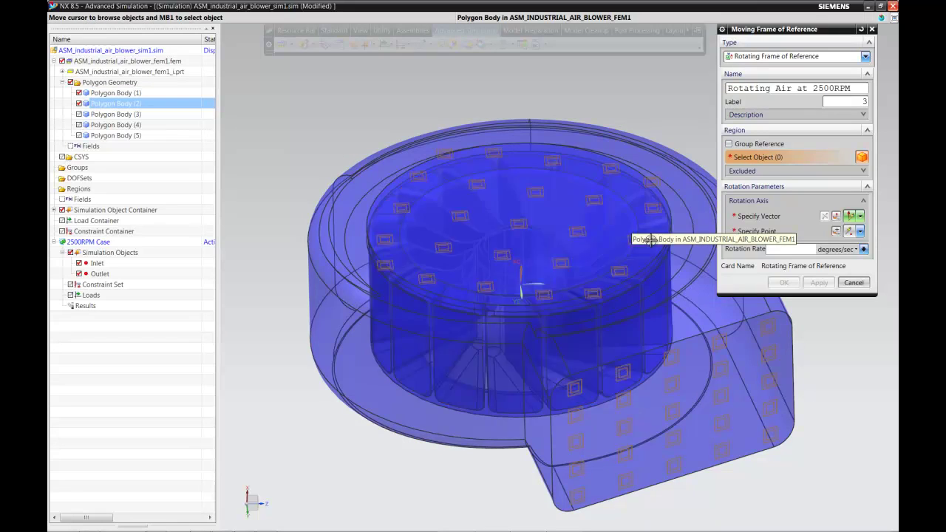
click(649, 238)
- Set the rotation axis vector normal to the flat circular intake face using the face normal option
click(762, 216)
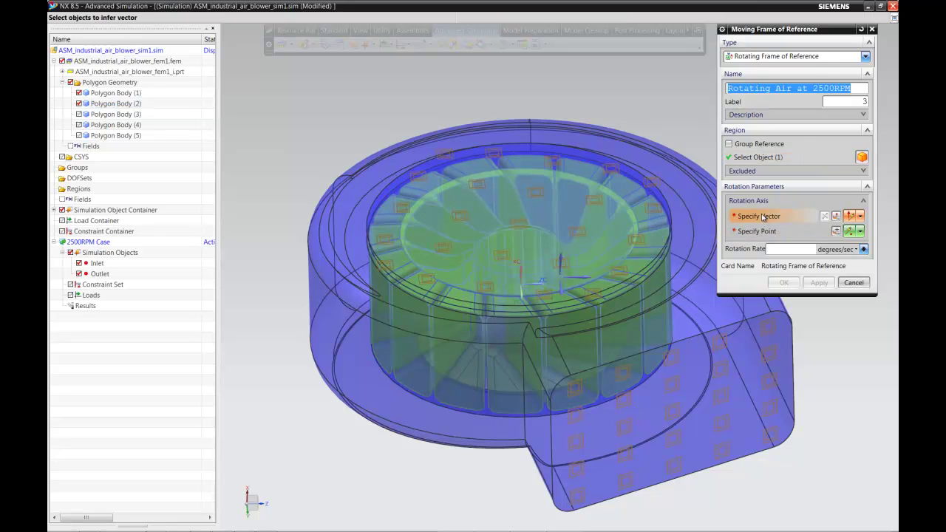
click(860, 216)
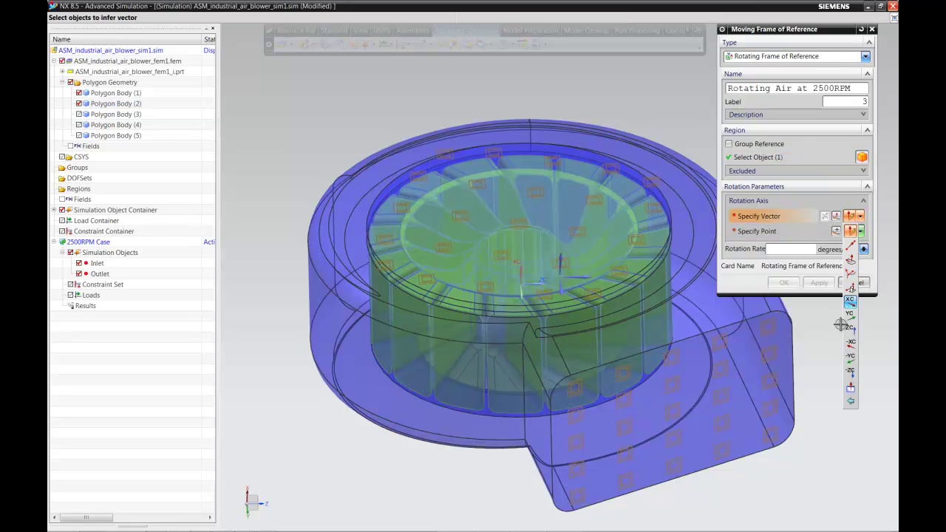
click(850, 287)
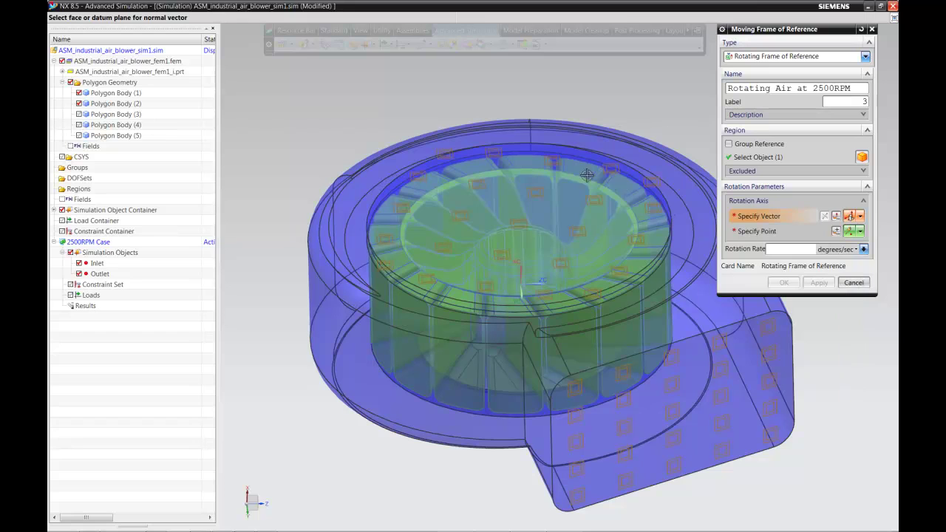
middle_drag(566, 155, 565, 129)
click(536, 233)
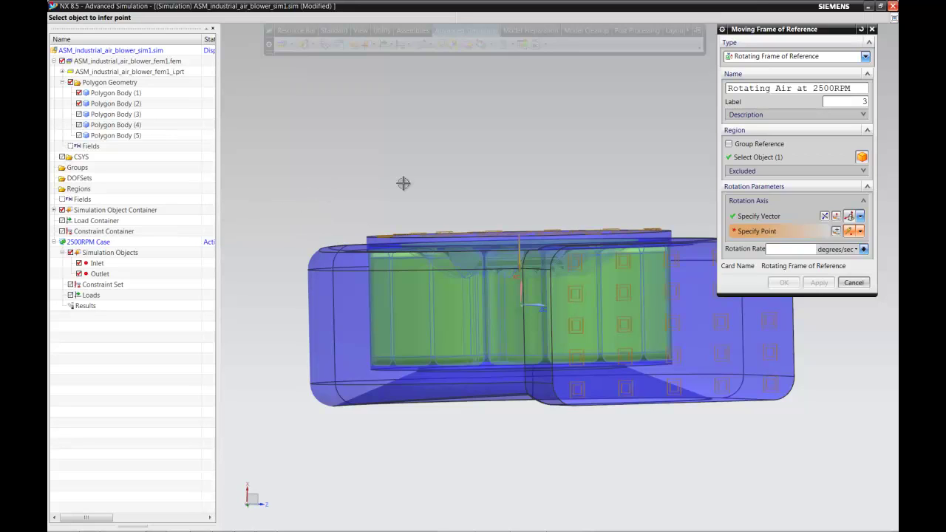
- Set the rotation axis point to the arc center of the casing's circular intake edge
middle_drag(473, 178, 469, 203)
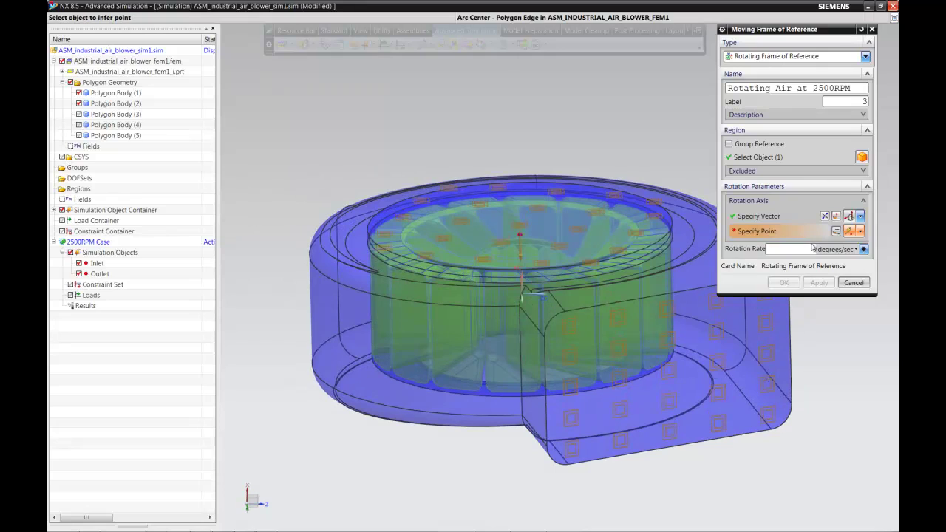
click(859, 232)
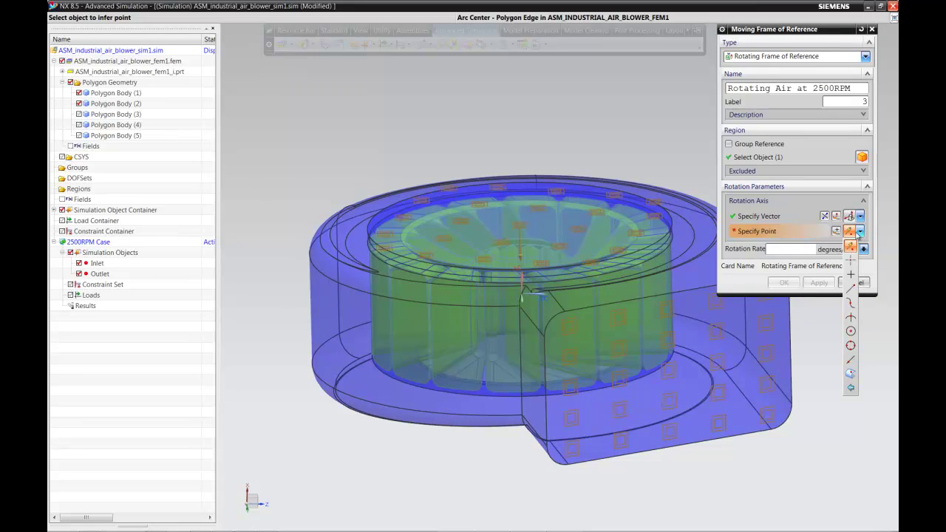
click(860, 232)
click(860, 231)
click(853, 332)
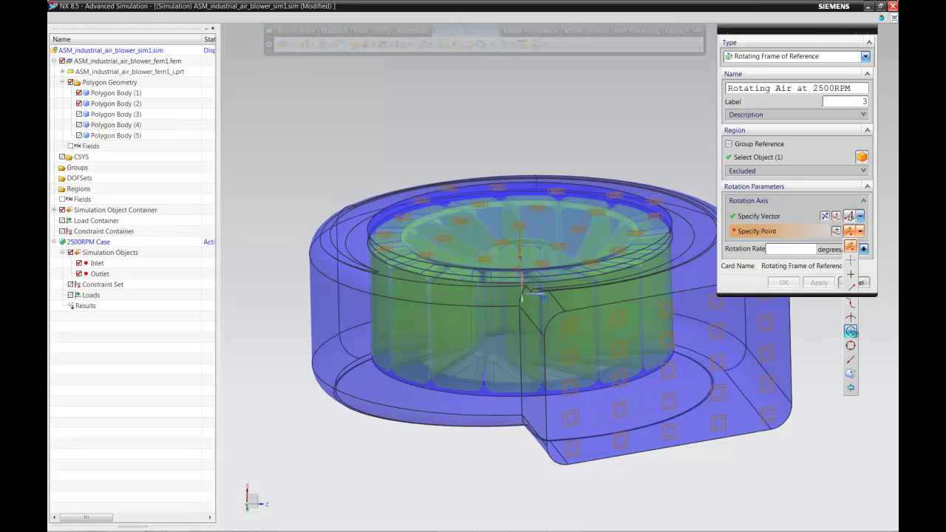
click(674, 222)
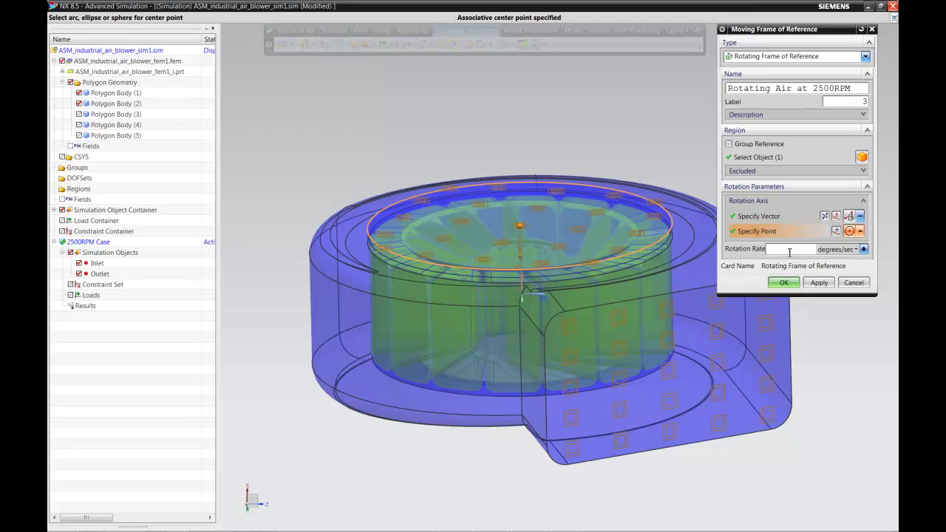
- Set the rotation rate to 2500 rev/min and create the rotating frame of reference
text(2500)
click(835, 250)
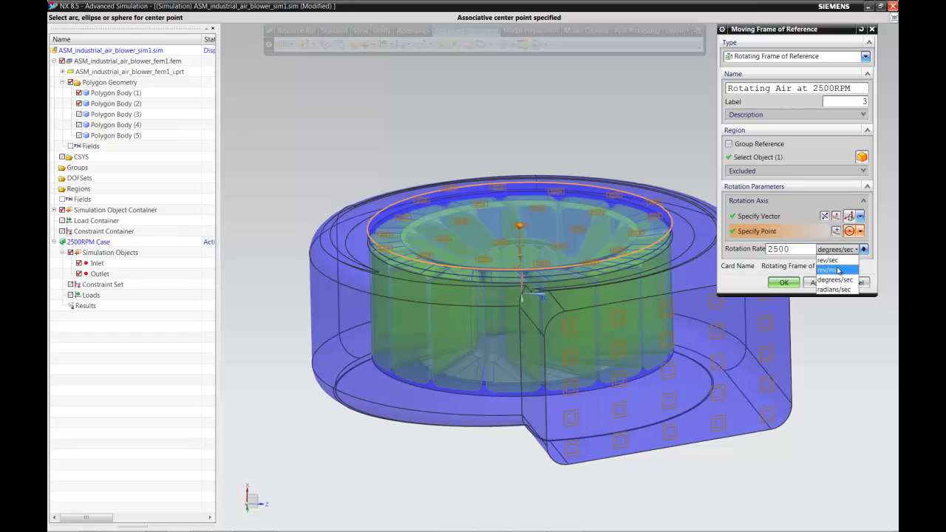
click(837, 270)
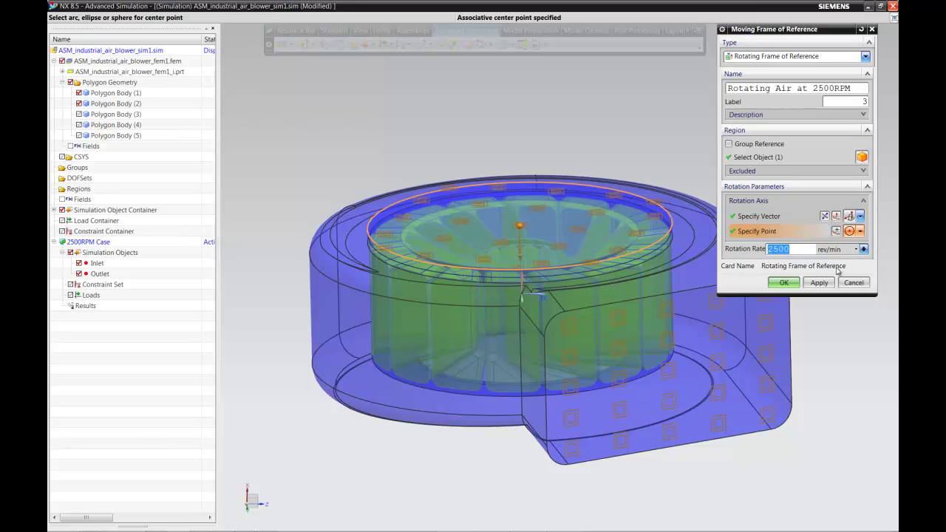
click(784, 283)
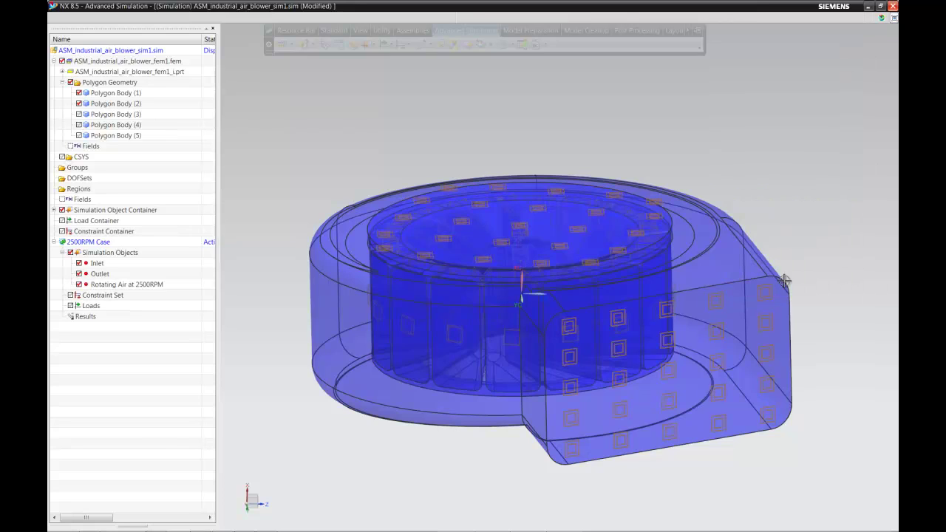
- Show Polygon Bodies (3), (4) and (5) again
middle_drag(648, 159, 656, 201)
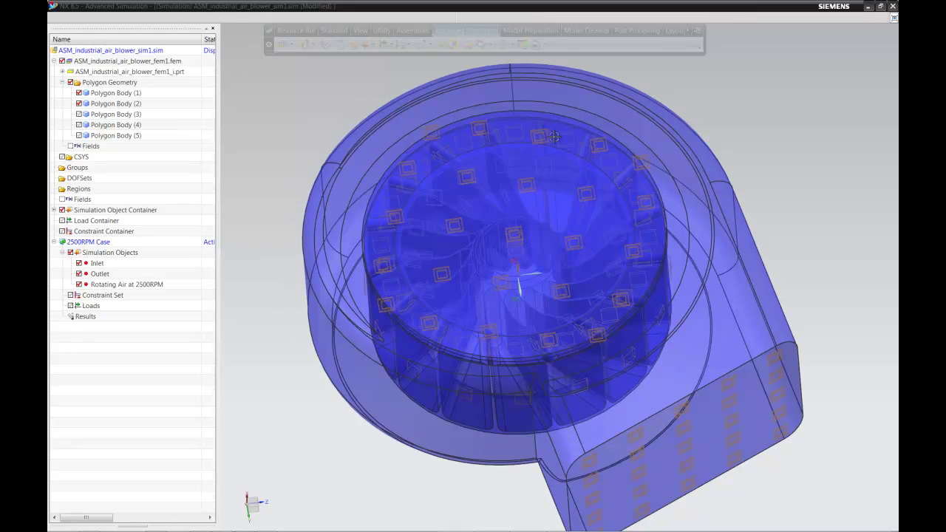
click(79, 115)
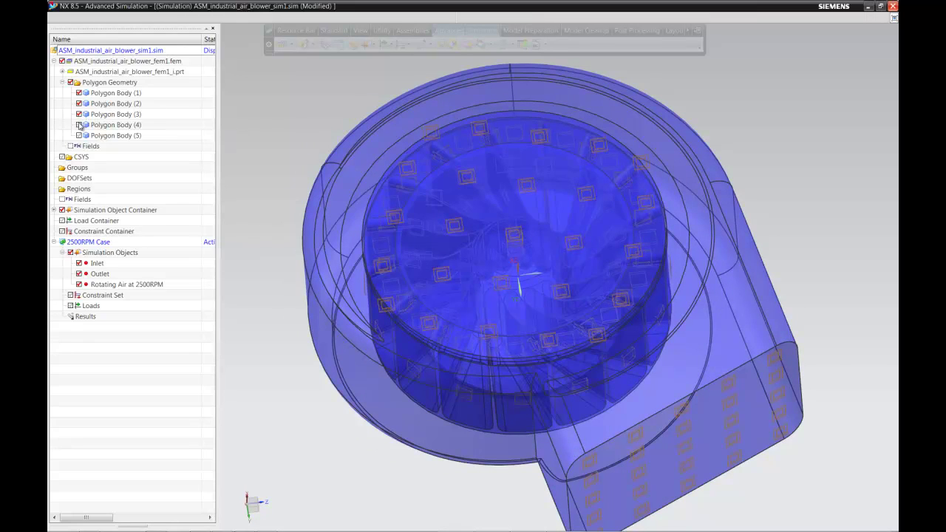
click(79, 125)
click(79, 135)
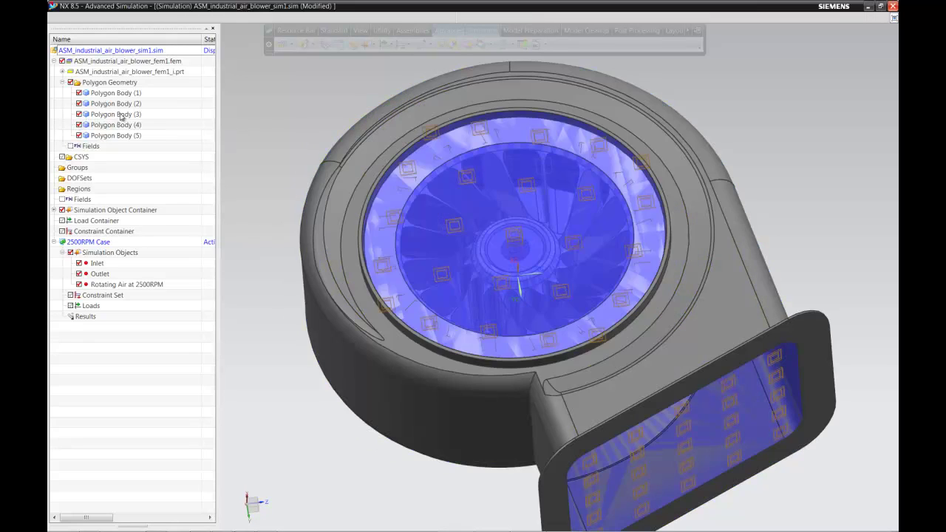
- Make the FEM the work part and create an automatic mesh mating condition between Polygon Bodies (1) and (2)
double_click(129, 61)
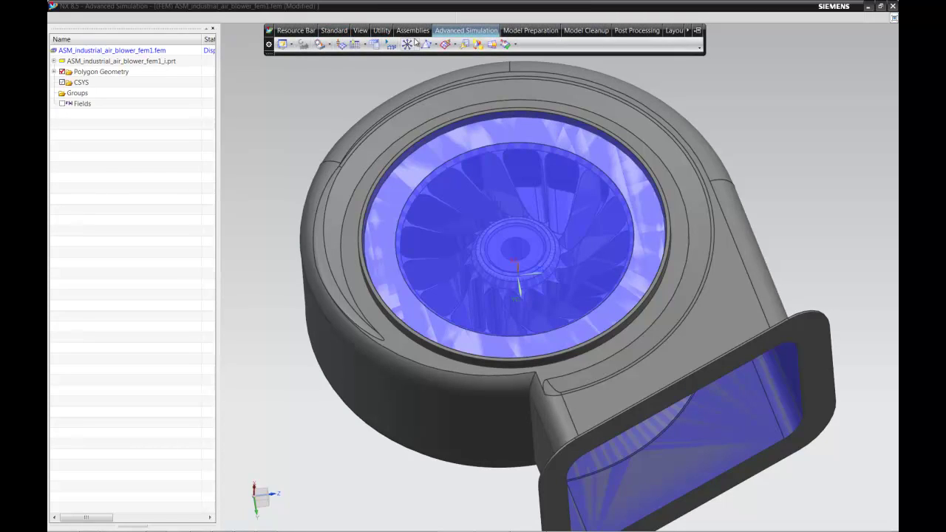
click(418, 43)
click(420, 68)
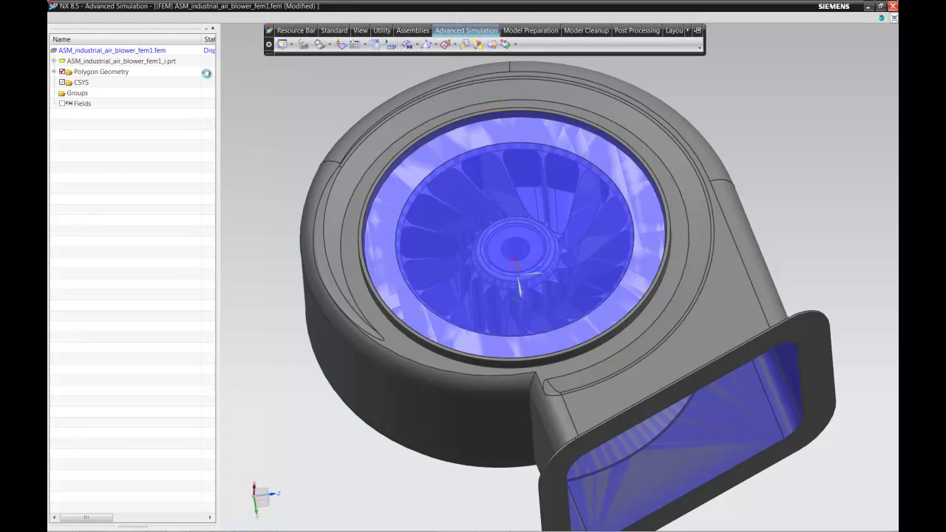
click(54, 72)
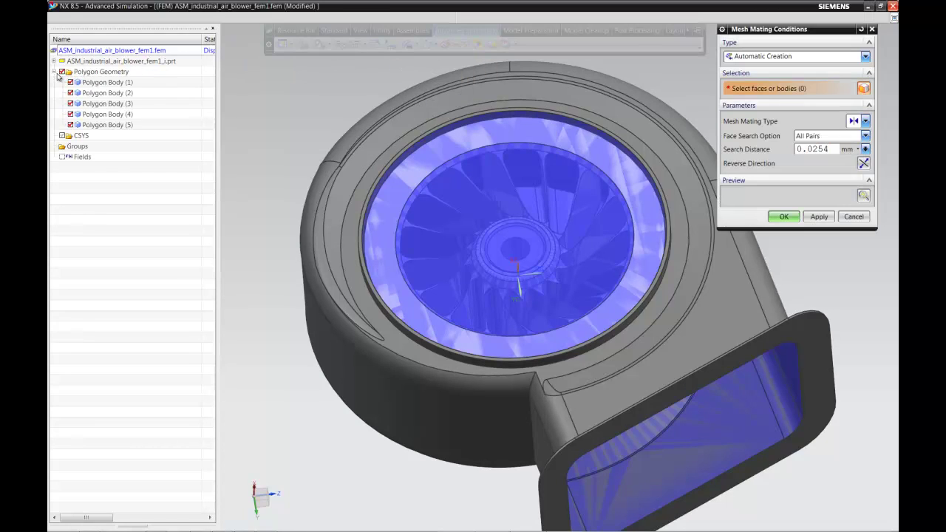
click(97, 85)
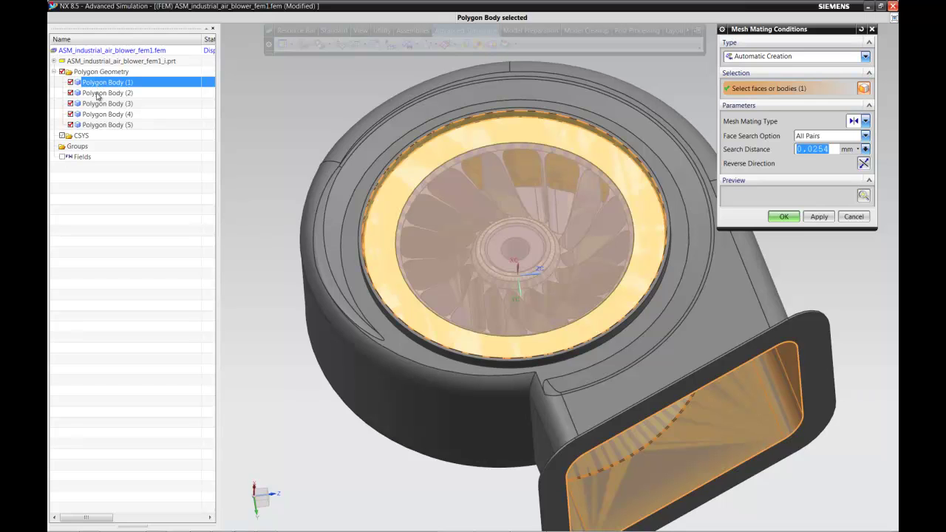
click(97, 93)
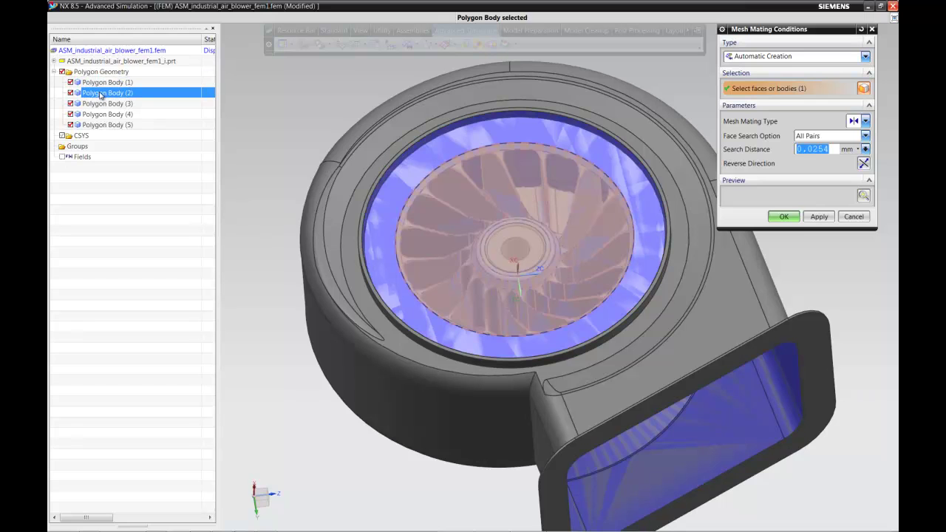
ctrl+click(102, 83)
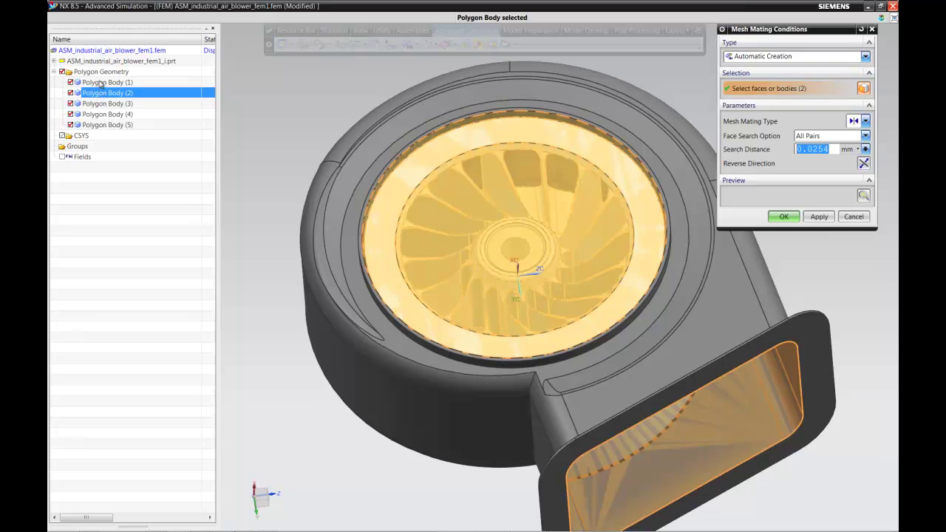
click(783, 216)
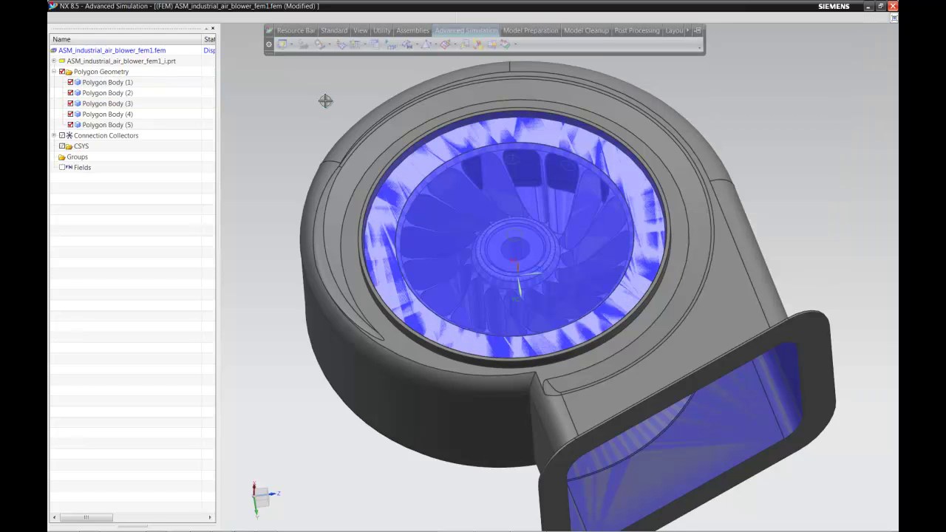
click(56, 136)
click(92, 146)
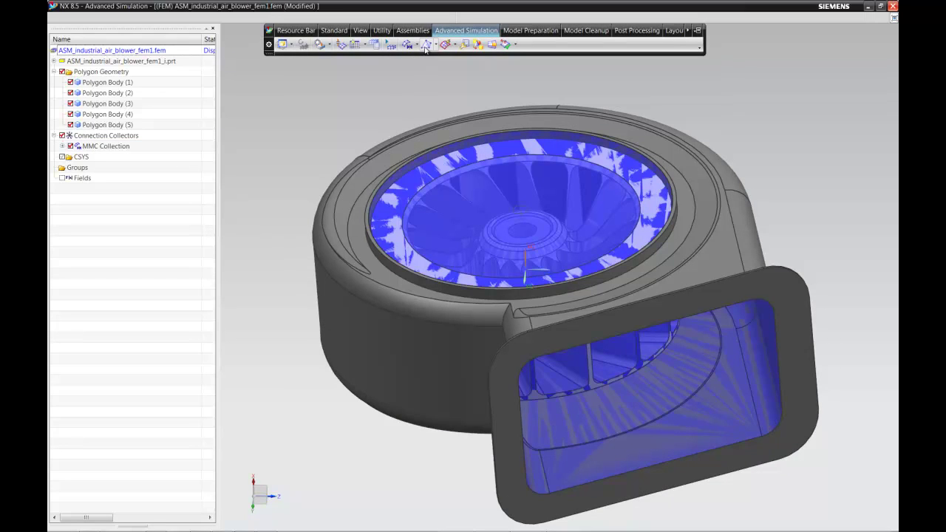
- Start a 3D tetrahedral mesh on both air volumes, Polygon Bodies (1) and (2), with 10 mm TET4 elements
click(407, 46)
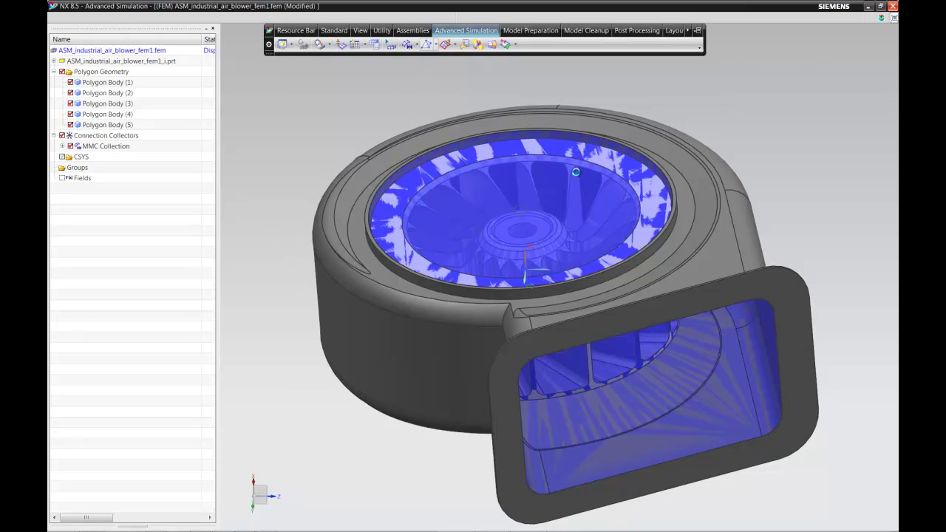
click(562, 174)
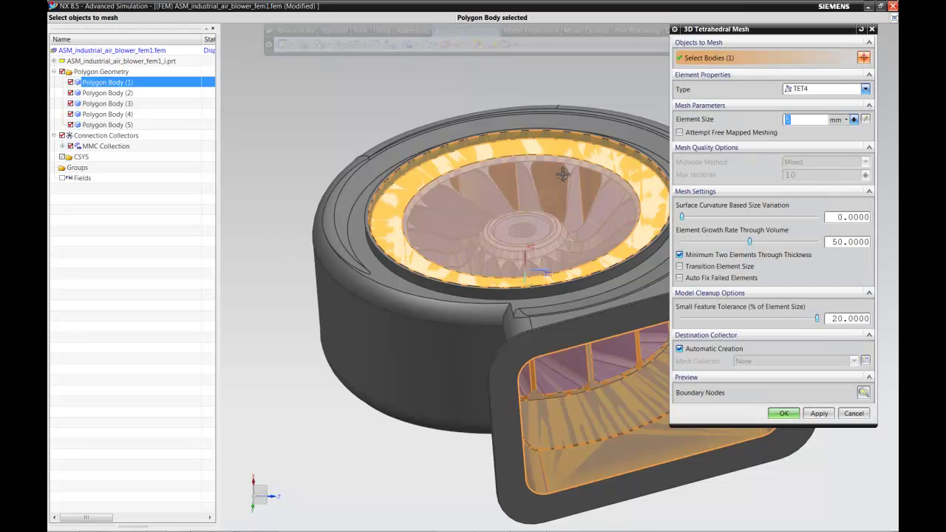
click(617, 357)
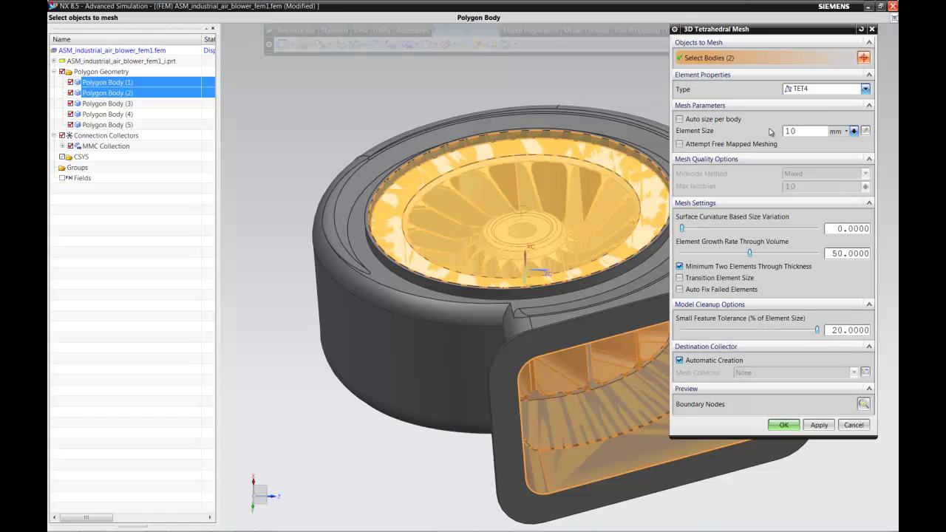
- Enable Attempt Free Mapped Meshing, set the small feature tolerance to 2.9% of element size and generate the tetrahedral mesh
click(699, 144)
drag(818, 331, 703, 334)
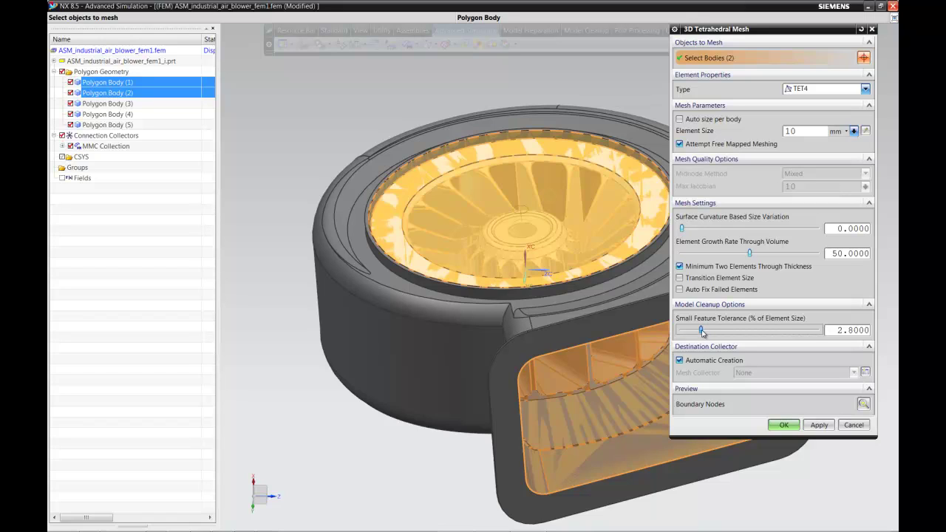
double_click(849, 331)
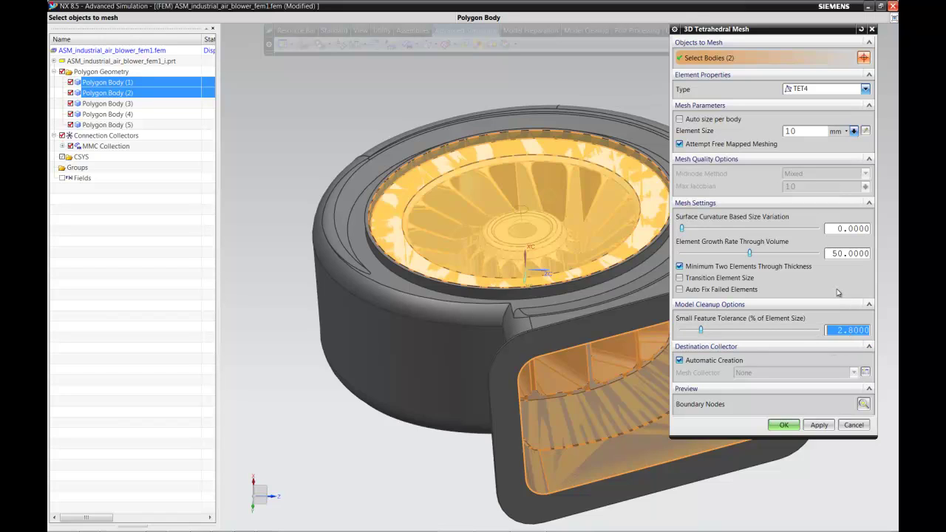
text(2.9)
click(785, 426)
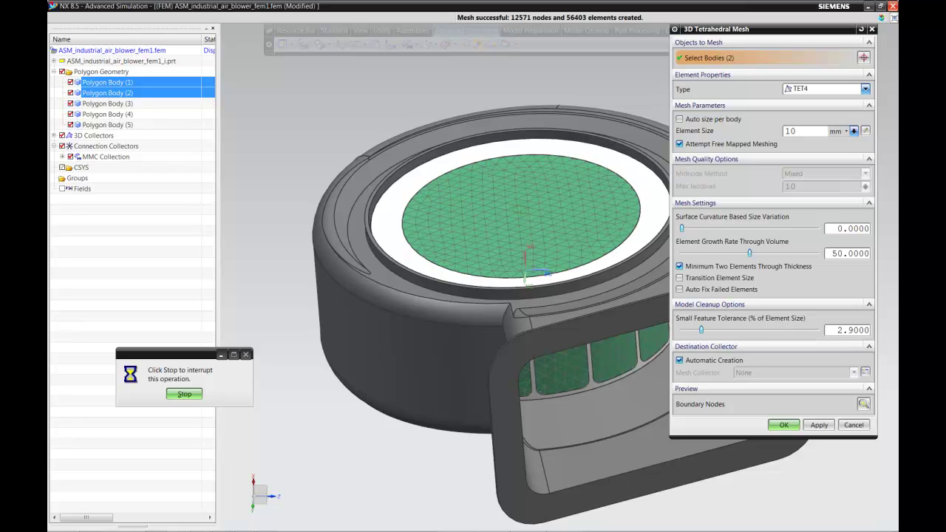
key(Return)
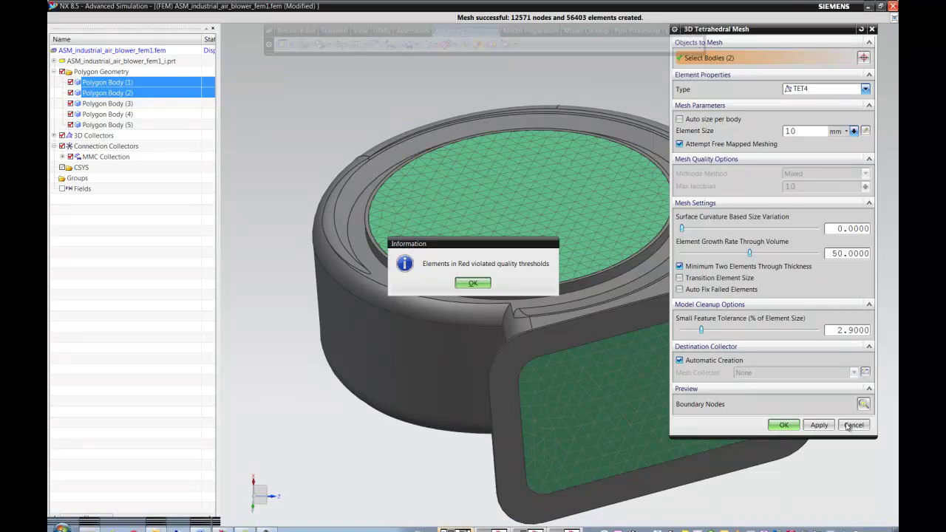
click(481, 288)
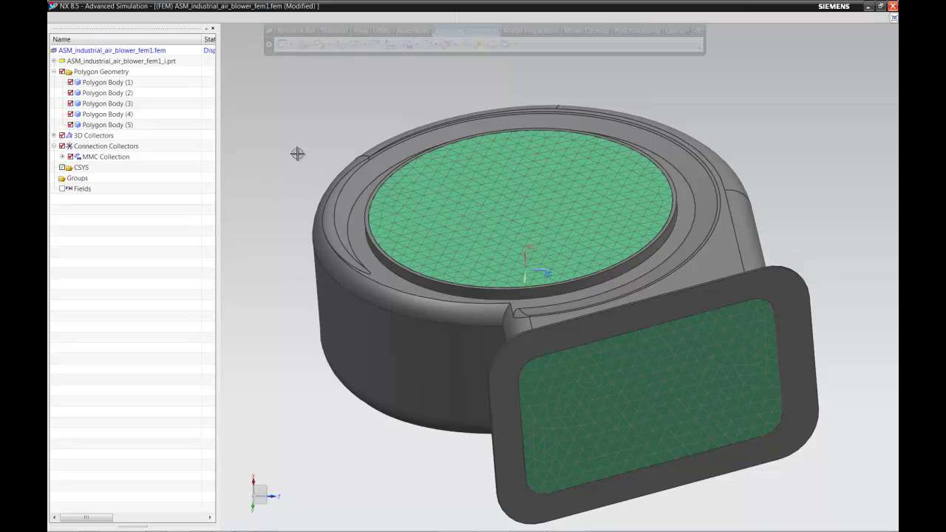
- Assign the library fluid material Air to the Solid(1) mesh collector under the 3D collectors
click(54, 136)
click(94, 146)
right_click(93, 147)
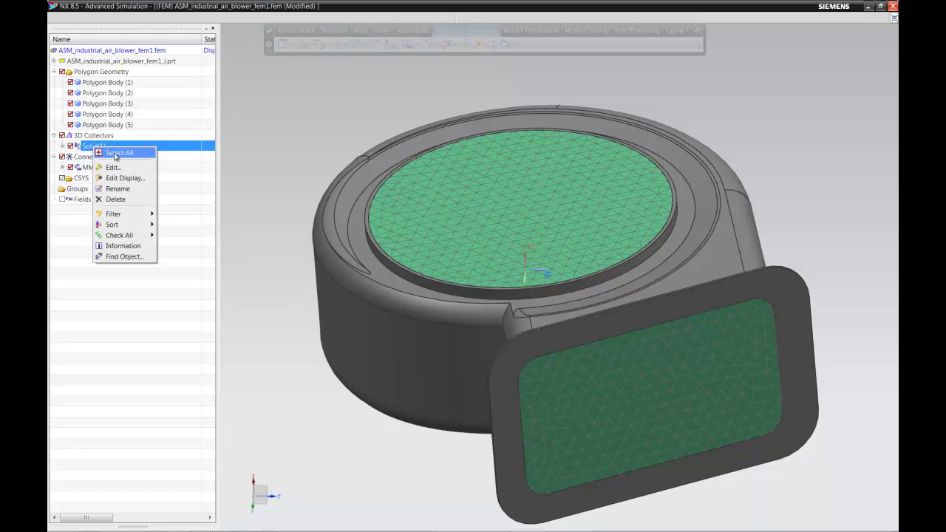
click(125, 170)
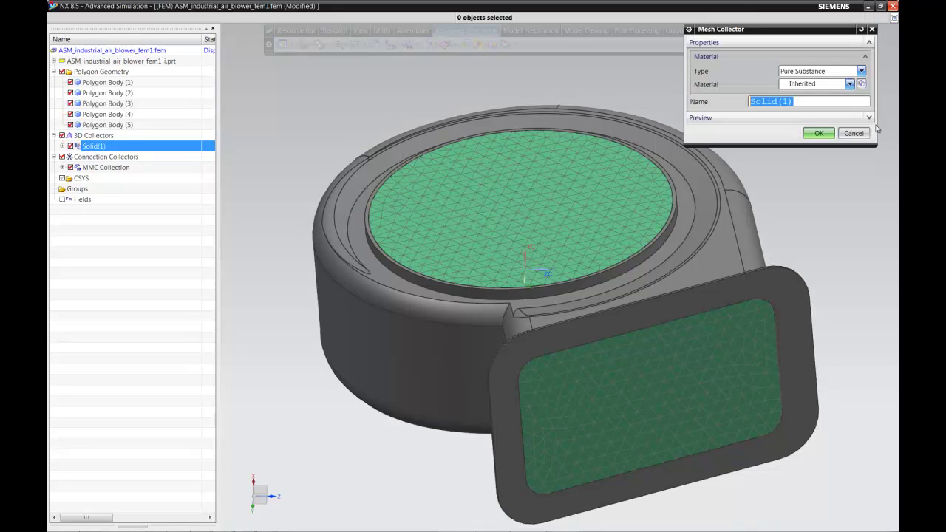
click(851, 85)
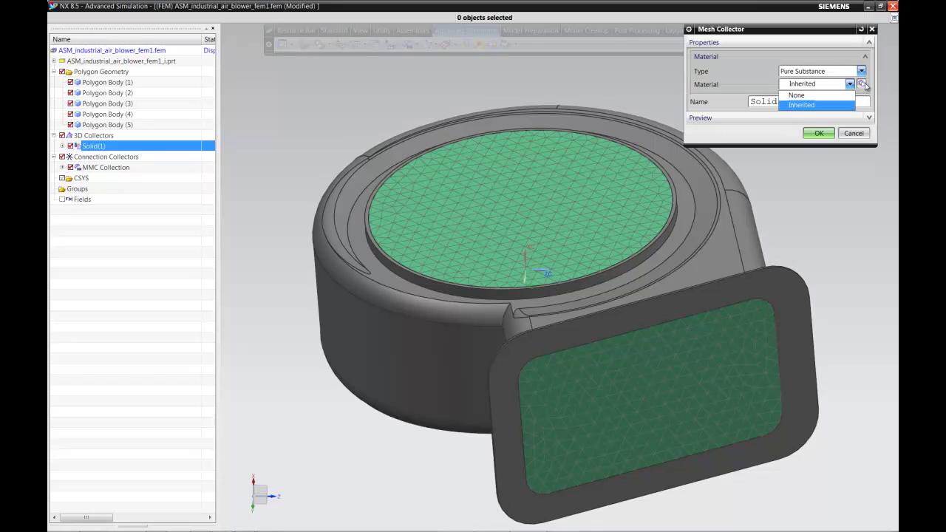
click(865, 85)
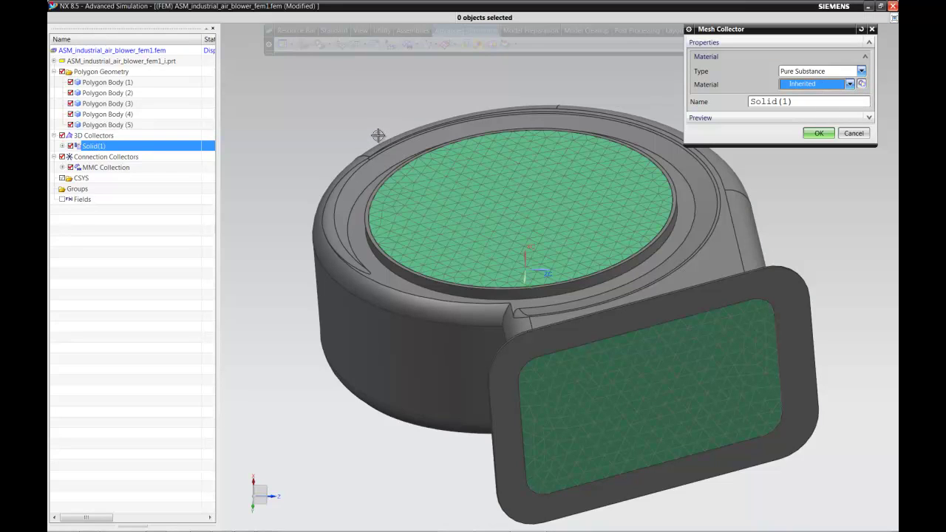
click(861, 82)
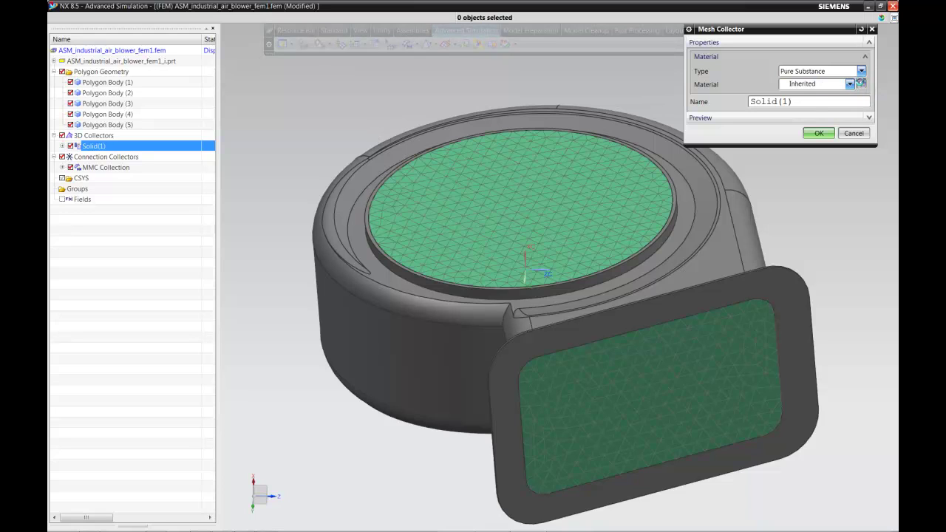
middle_click(446, 104)
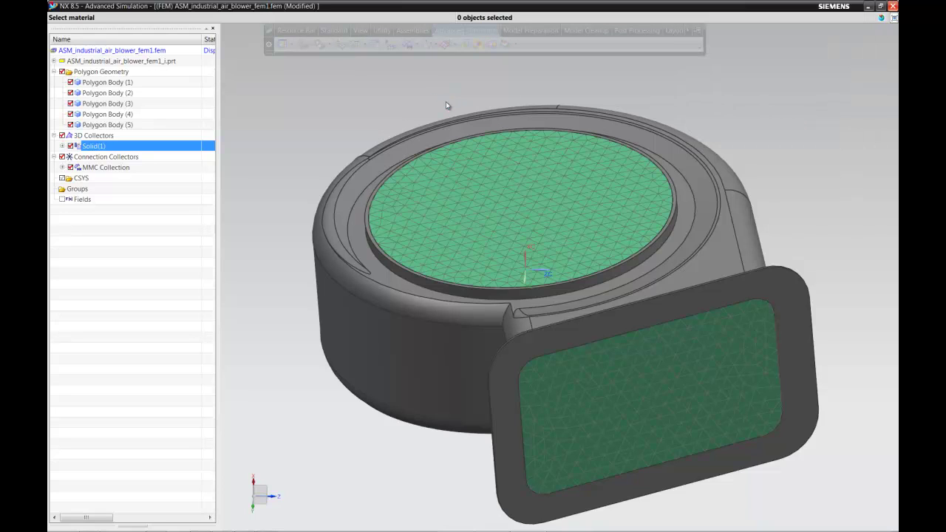
click(465, 162)
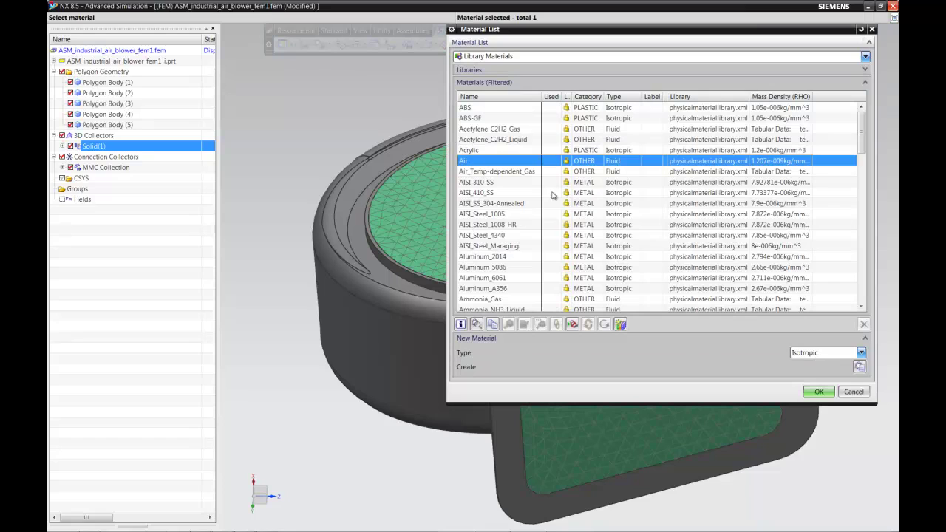
click(819, 393)
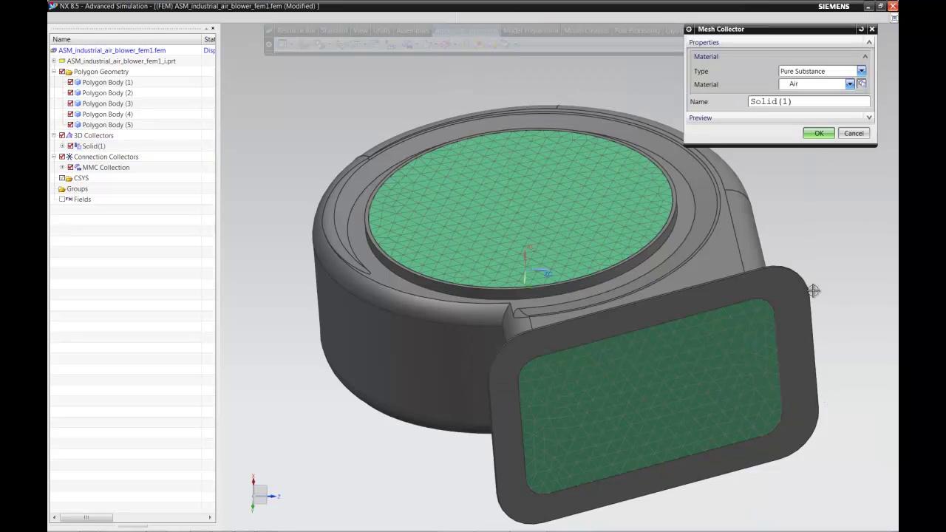
- Rename the Solid(1) mesh collector as Air
drag(799, 101, 692, 100)
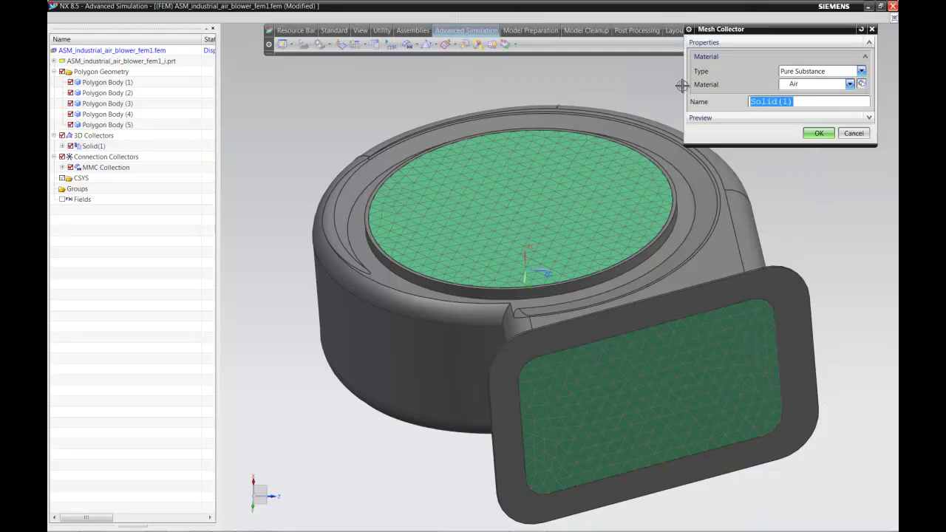
text(aIR)
click(817, 133)
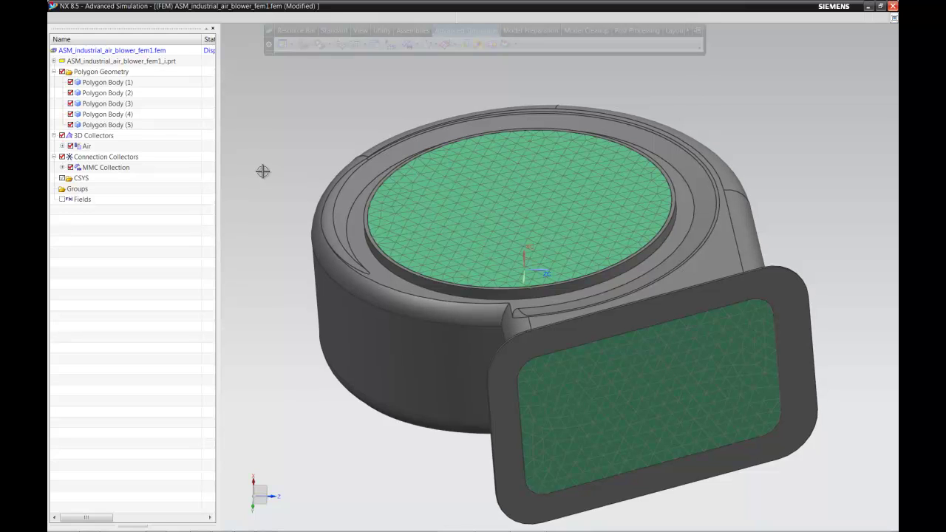
- Switch the display from the FEM to the simulation ASM_industrial_air_blower_sim1.sim
right_click(145, 51)
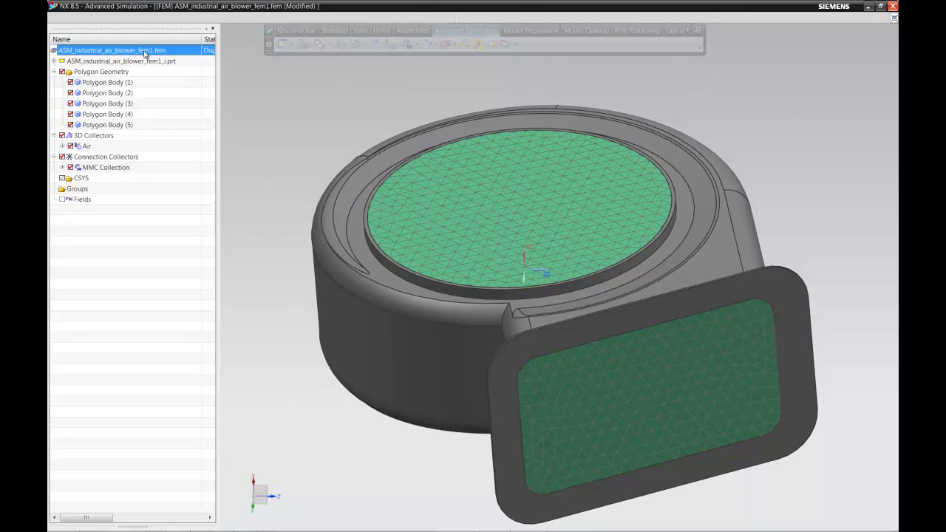
mouse_move(198, 83)
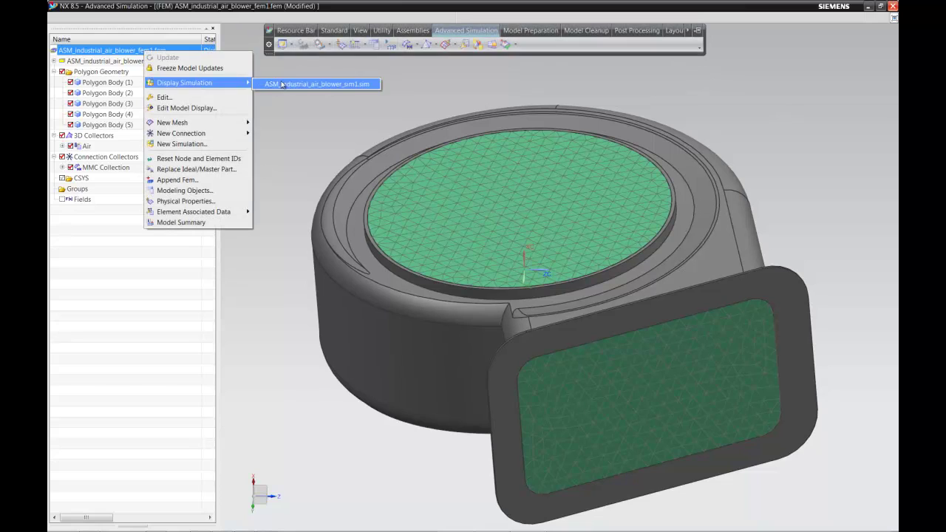
click(281, 84)
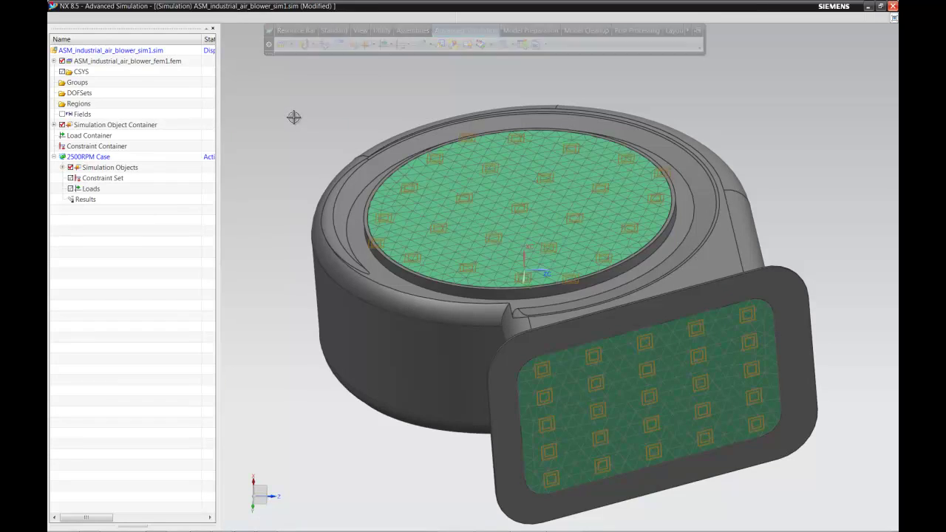
- In the 2500RPM Case's 3D flow solver parameters, set the time step to 0.9 sec and the momentum advection scheme to Second-order (SOU)
right_click(92, 157)
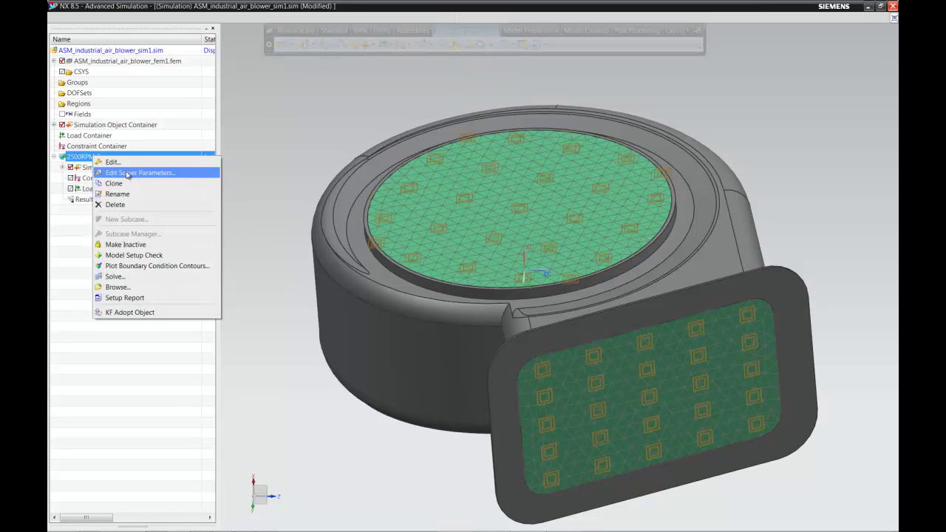
click(128, 174)
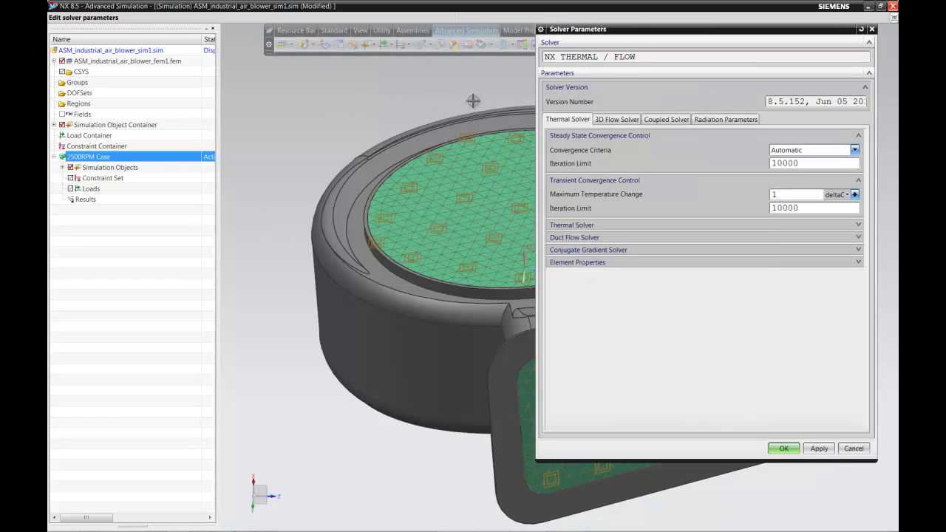
click(616, 119)
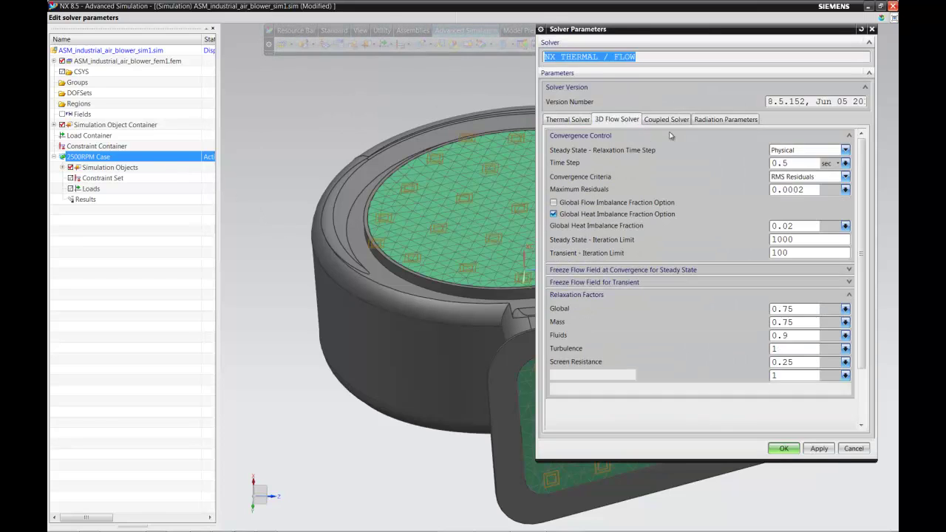
click(792, 162)
text(0)
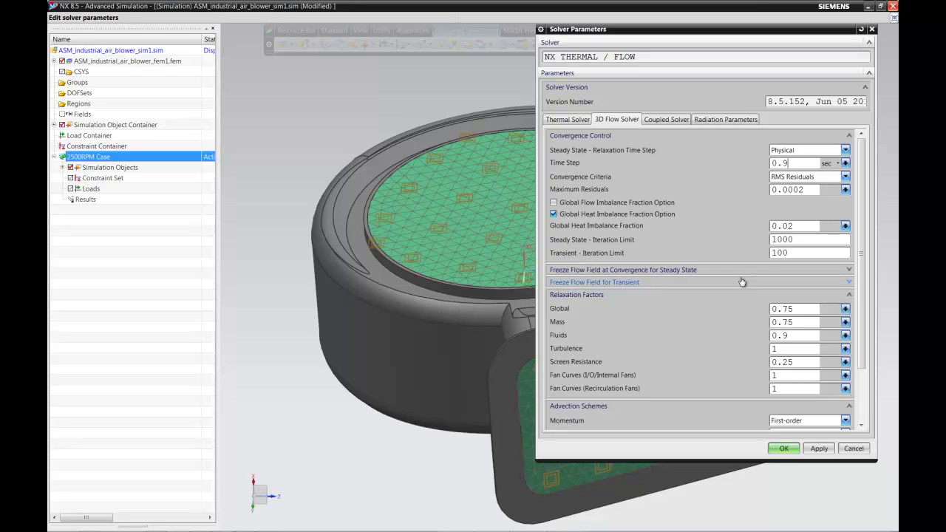
click(777, 419)
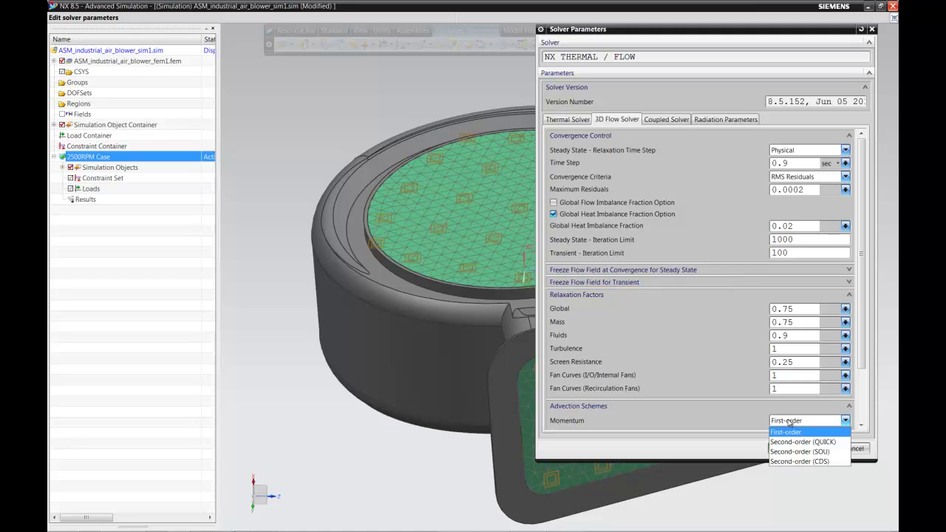
click(795, 451)
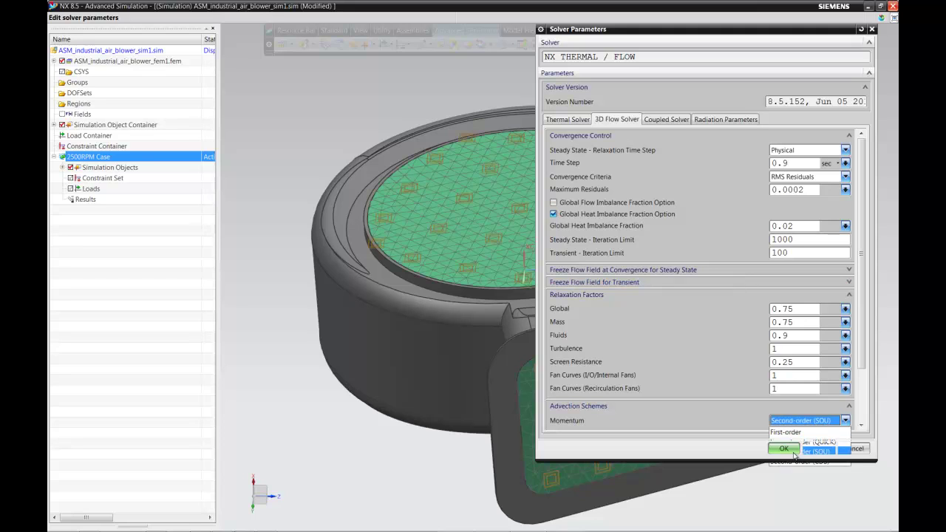
middle_click(125, 160)
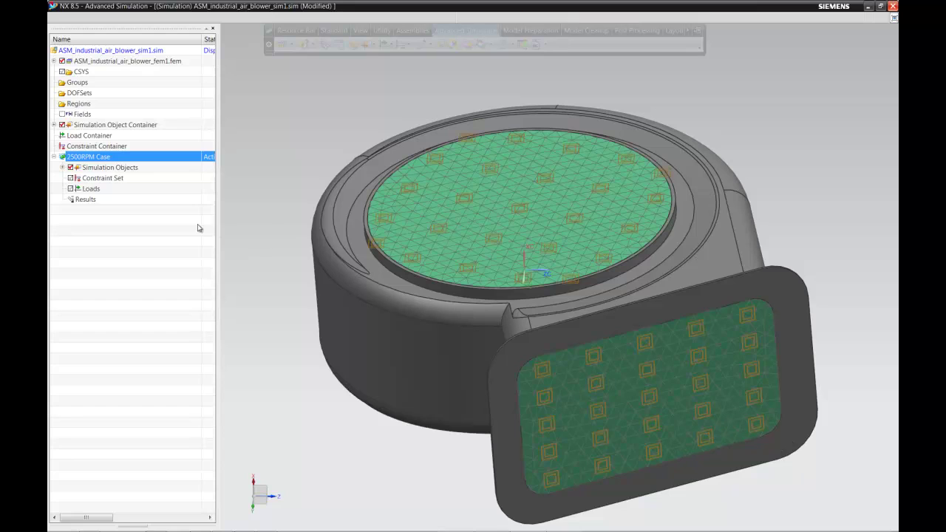
- Review the solver parameters of the 2500RPM Case again
right_click(105, 156)
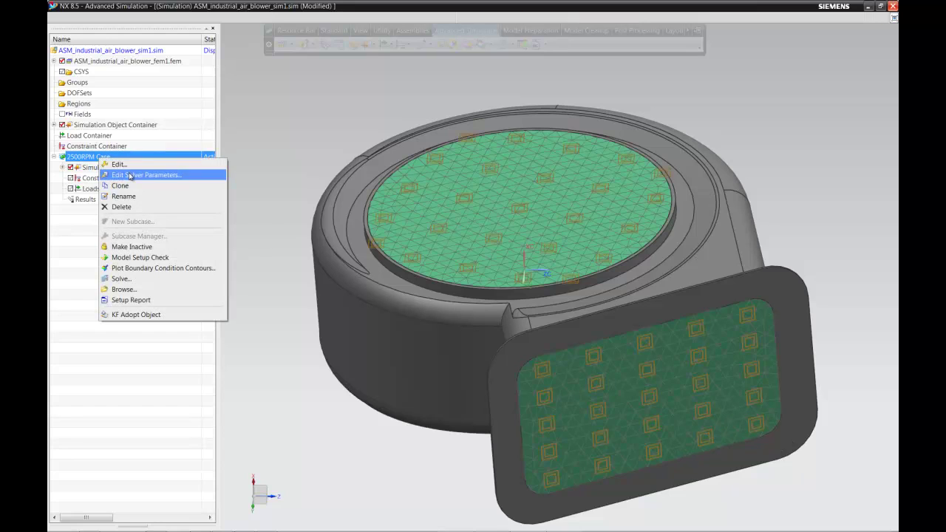
click(151, 175)
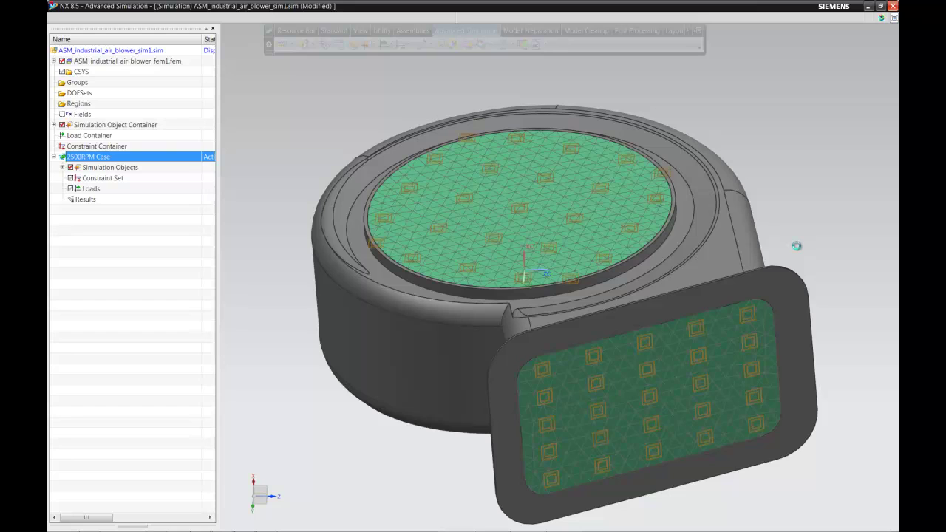
right_click(108, 159)
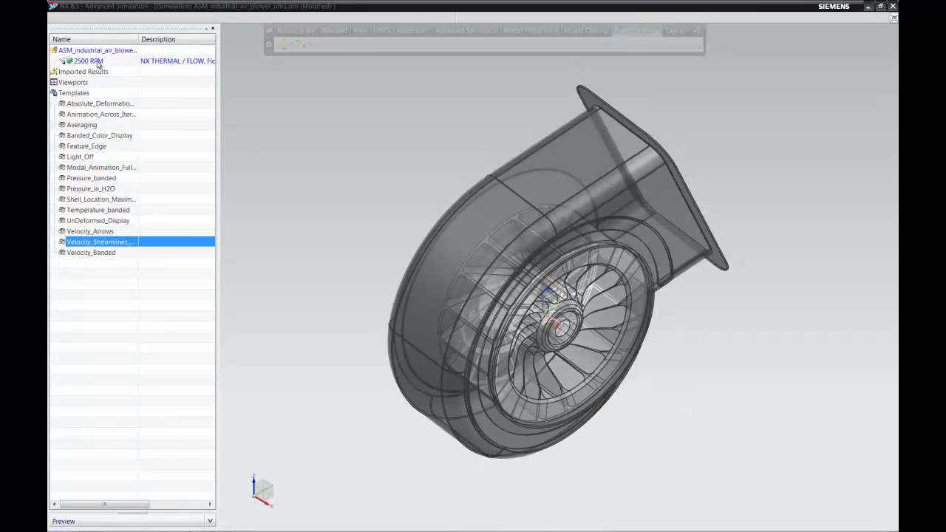
- Load the 2500 RPM results and plot the element-nodal velocity magnitude on the blower
double_click(103, 65)
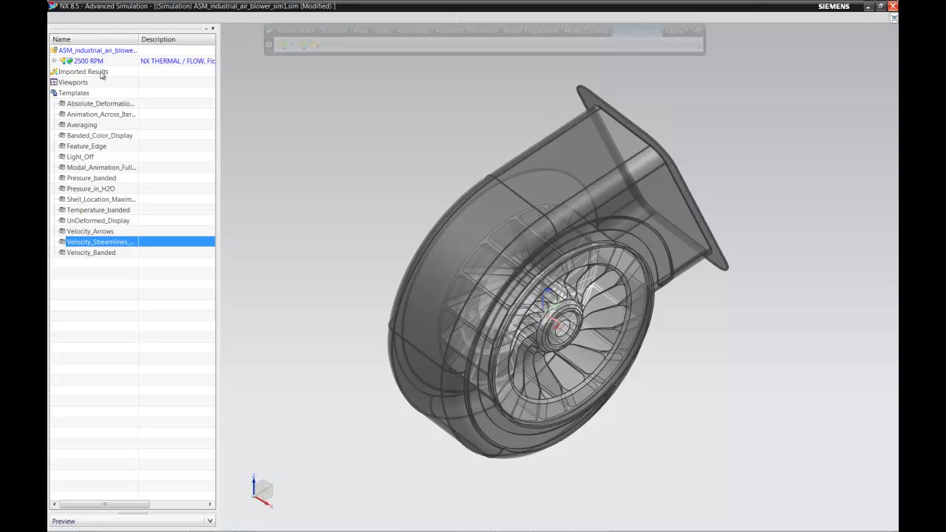
click(54, 61)
click(61, 71)
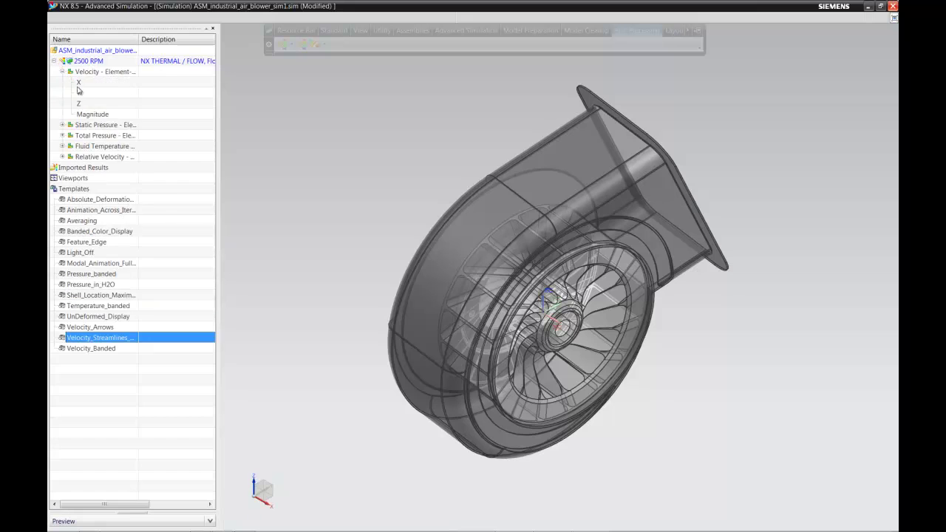
click(83, 114)
double_click(84, 115)
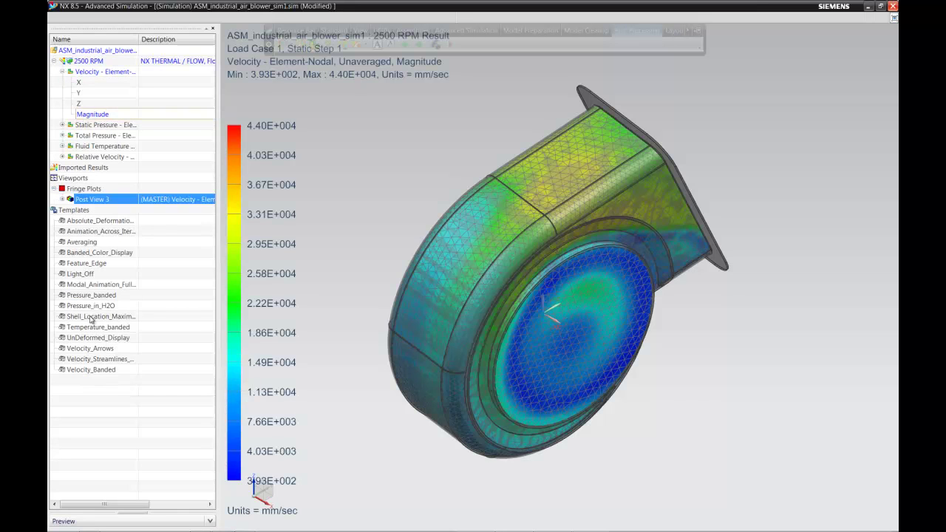
- Apply the Velocity_Banded template to the velocity magnitude plot, and play and stop its animation
click(101, 371)
right_click(95, 371)
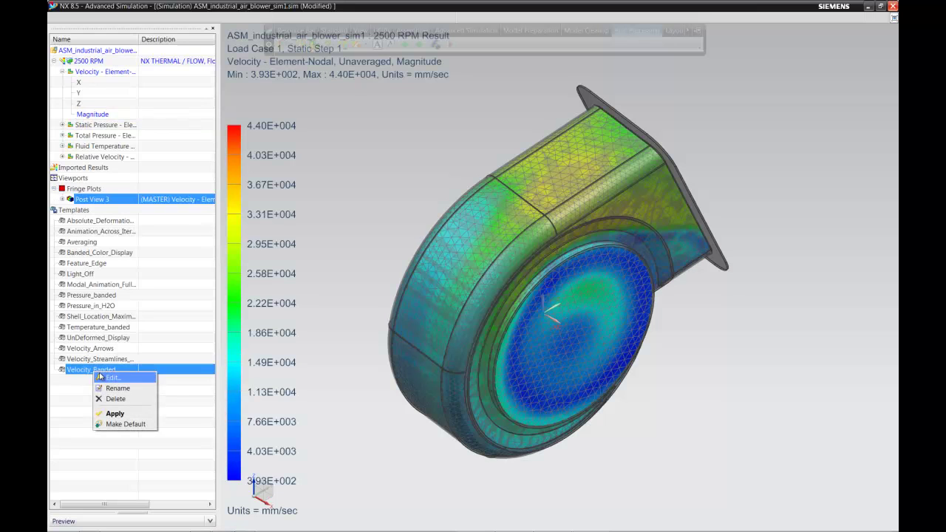
click(114, 414)
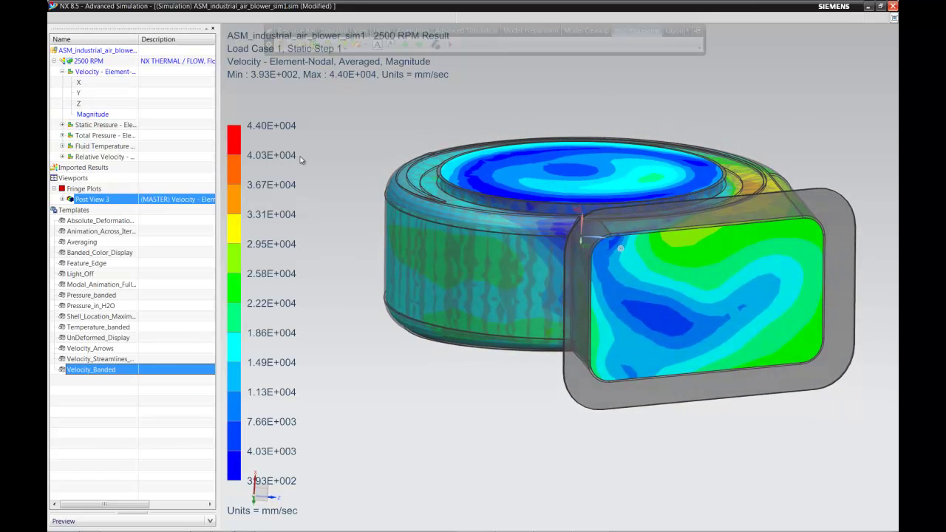
click(450, 44)
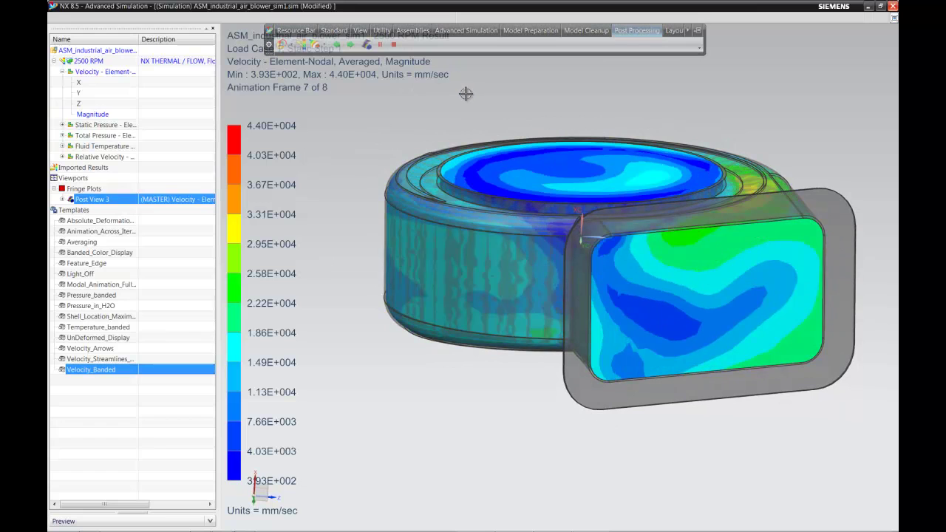
click(394, 45)
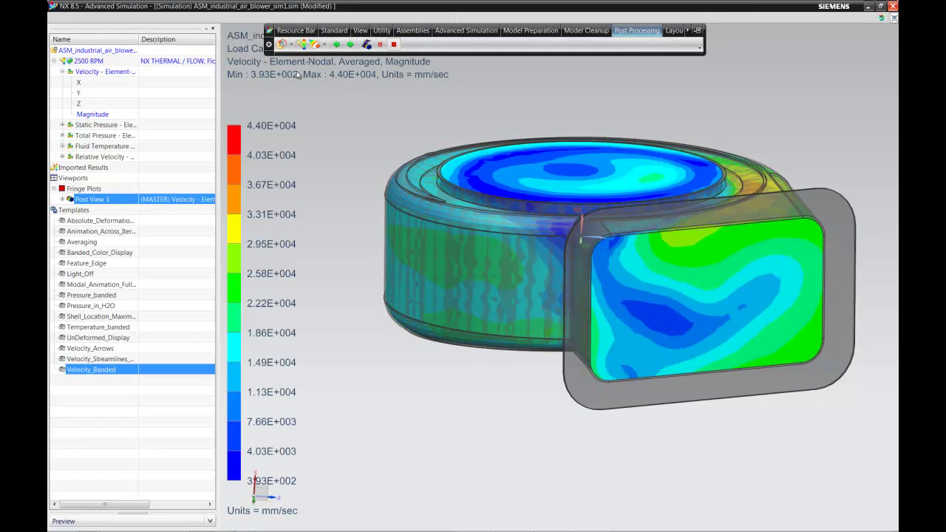
- Display the velocity plot on a cutting plane at about X = -27.5 with the positive side clipped, and play its animation
right_click(116, 199)
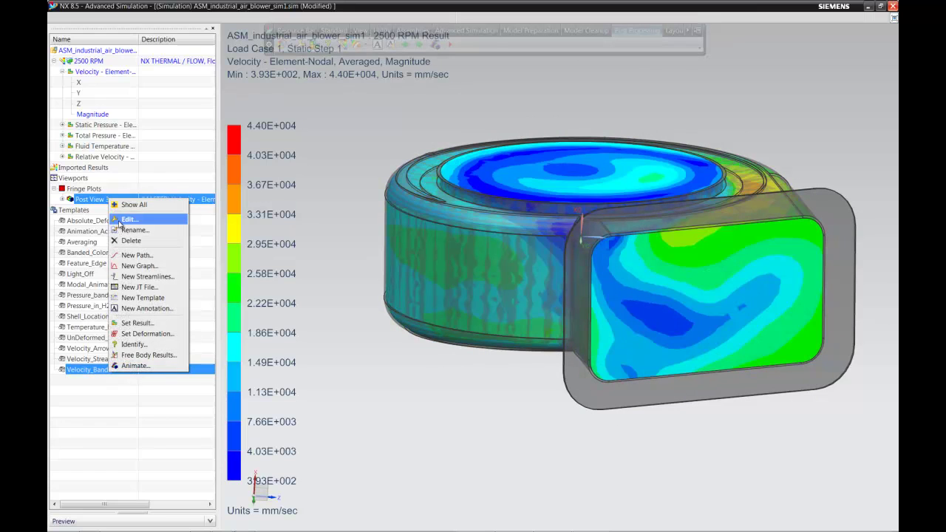
click(148, 216)
click(222, 191)
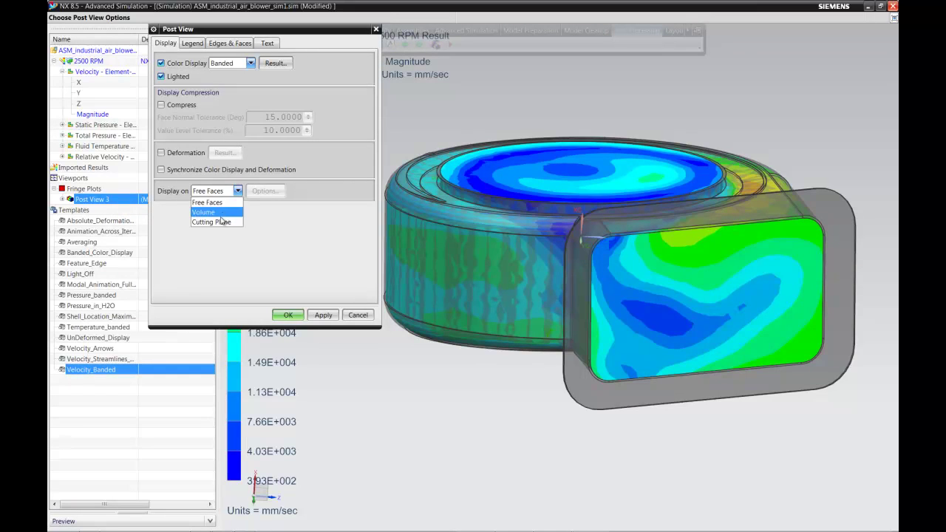
click(220, 225)
click(264, 191)
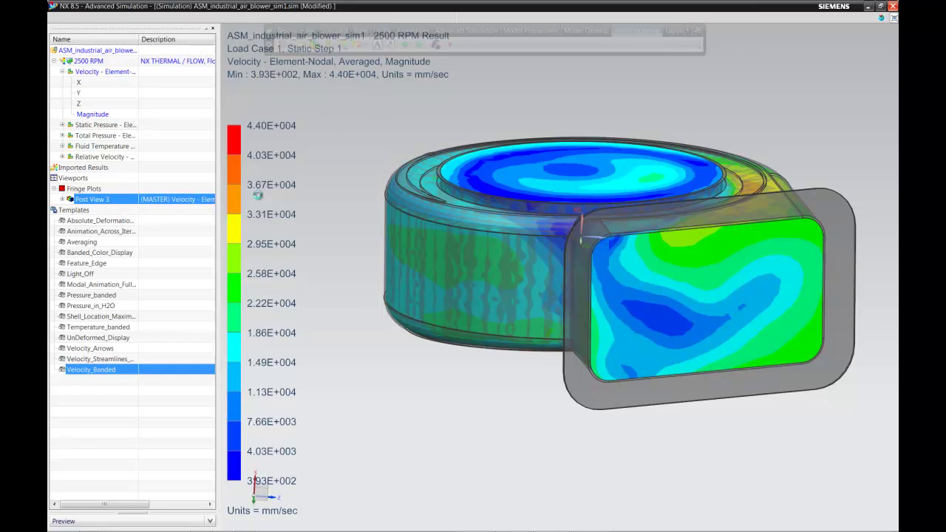
click(215, 152)
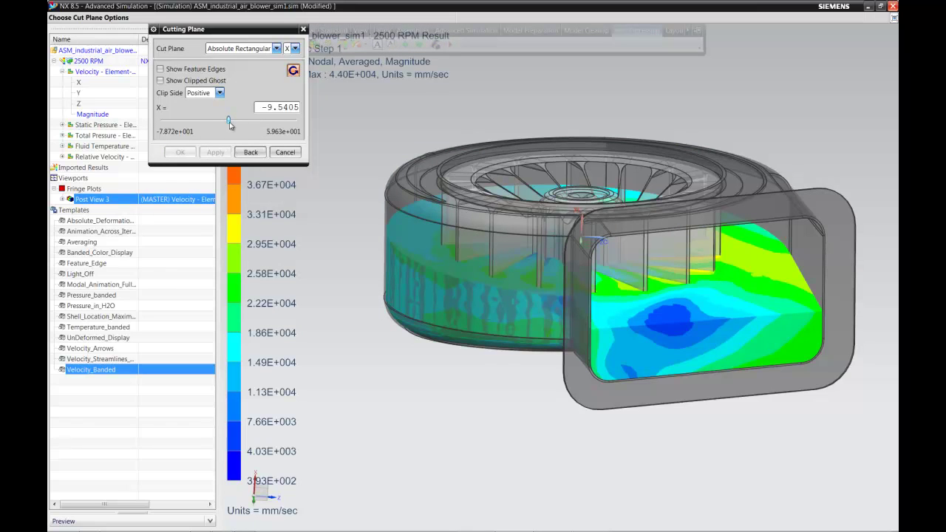
drag(229, 125, 213, 125)
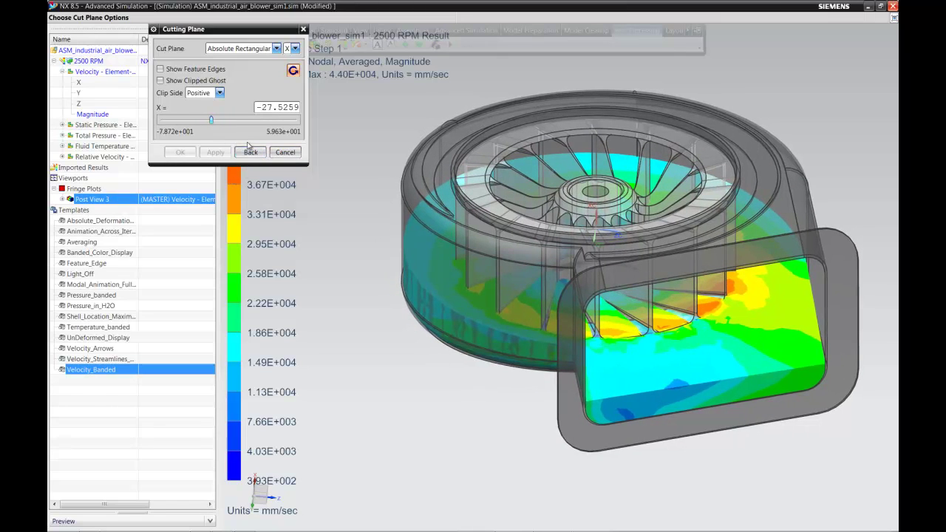
click(249, 152)
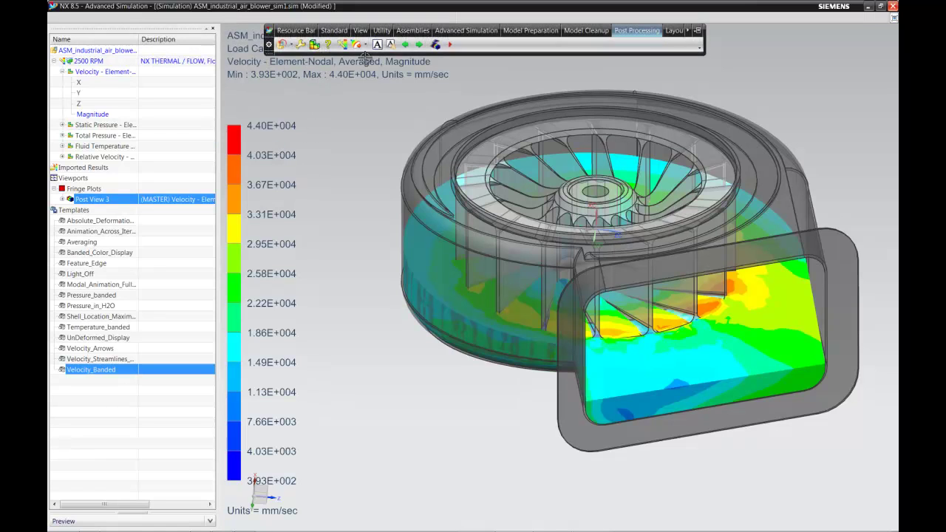
click(452, 45)
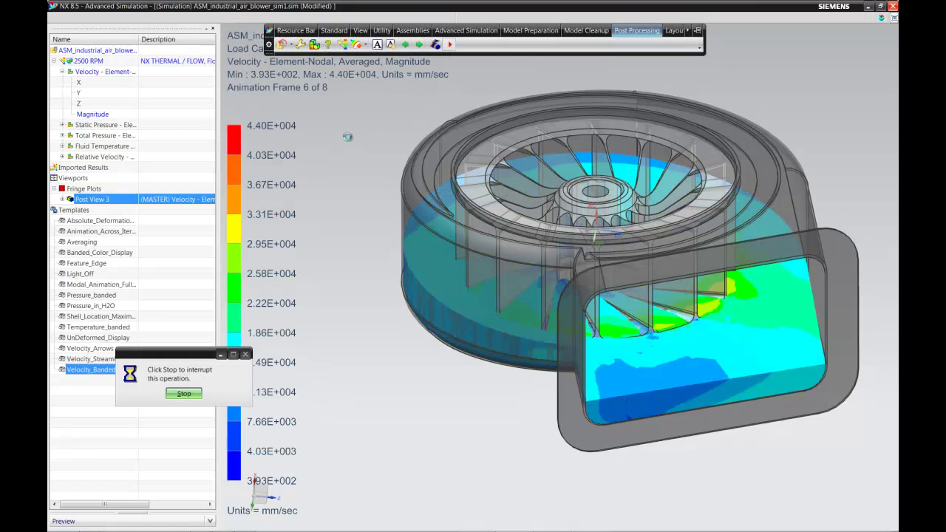
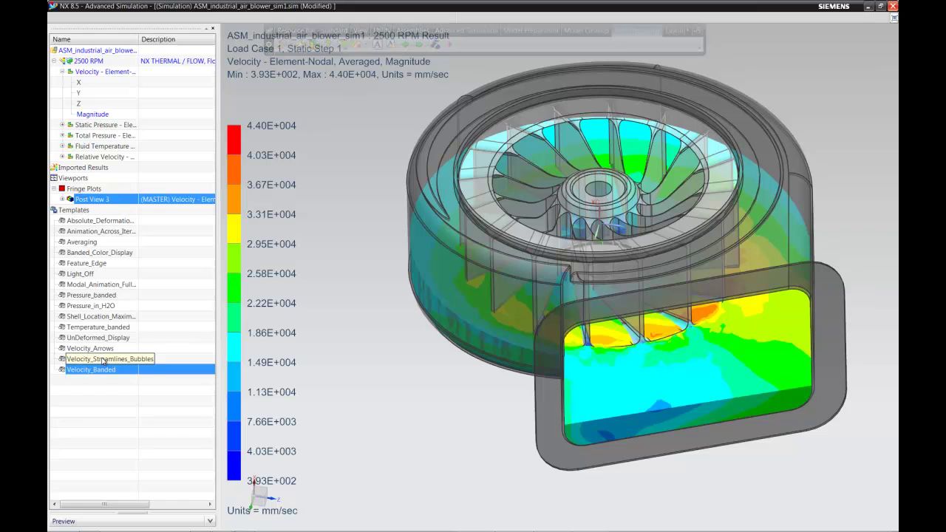
- Apply the Velocity_Streamlines_Bubbles template to the 2500 RPM plot and begin a new streamline seed set for the element-nodal velocity
click(136, 395)
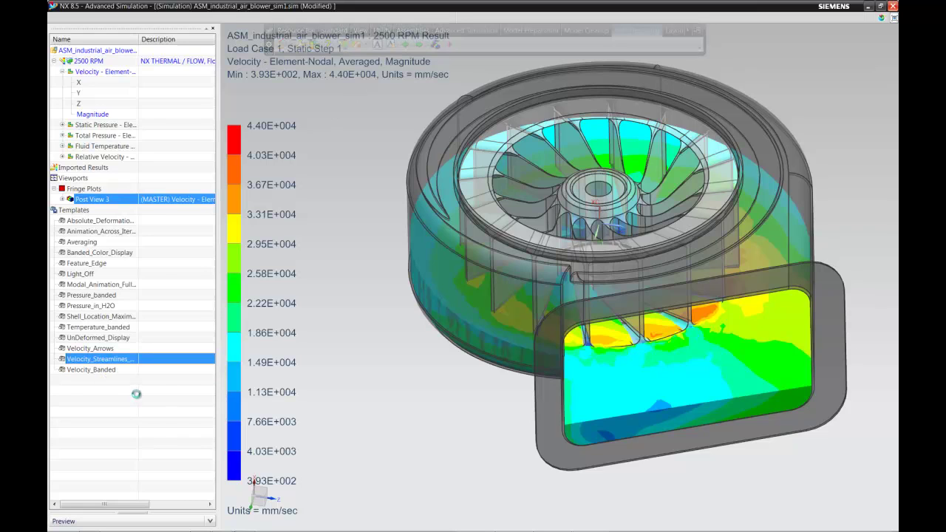
right_click(98, 202)
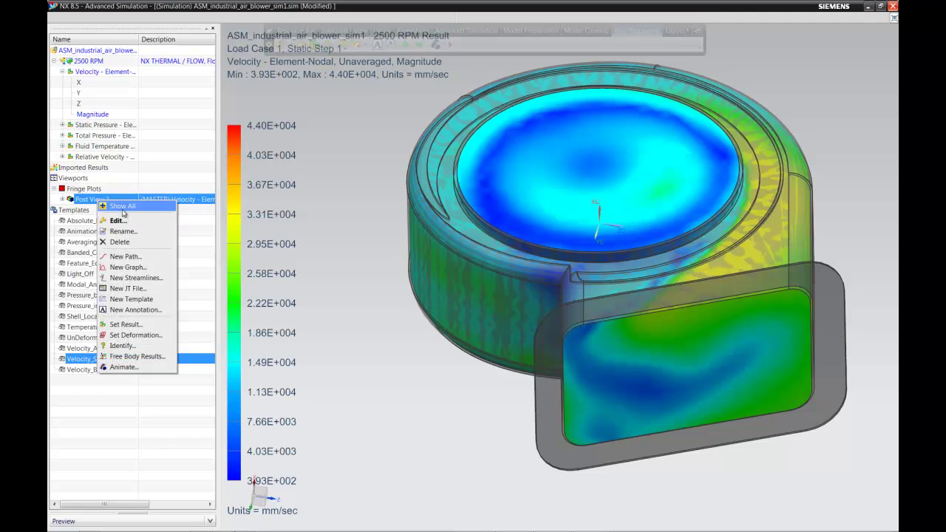
click(133, 278)
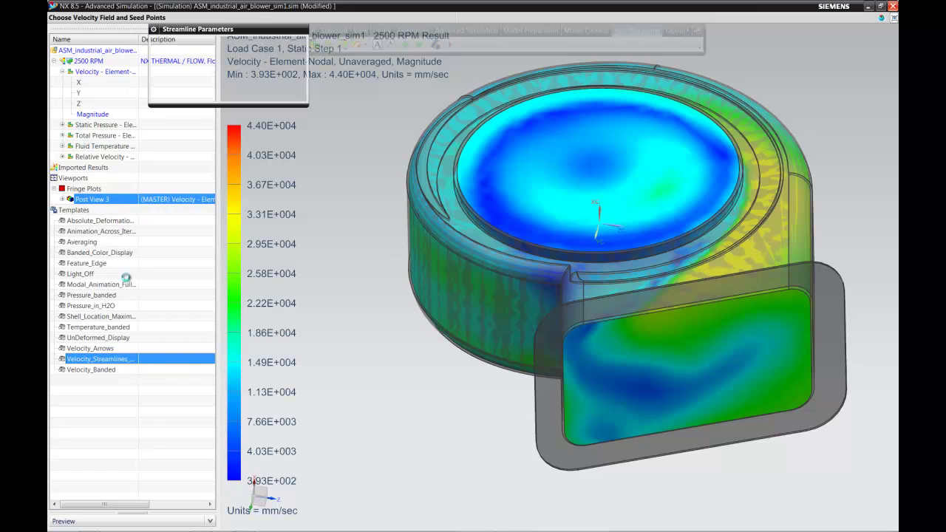
click(266, 71)
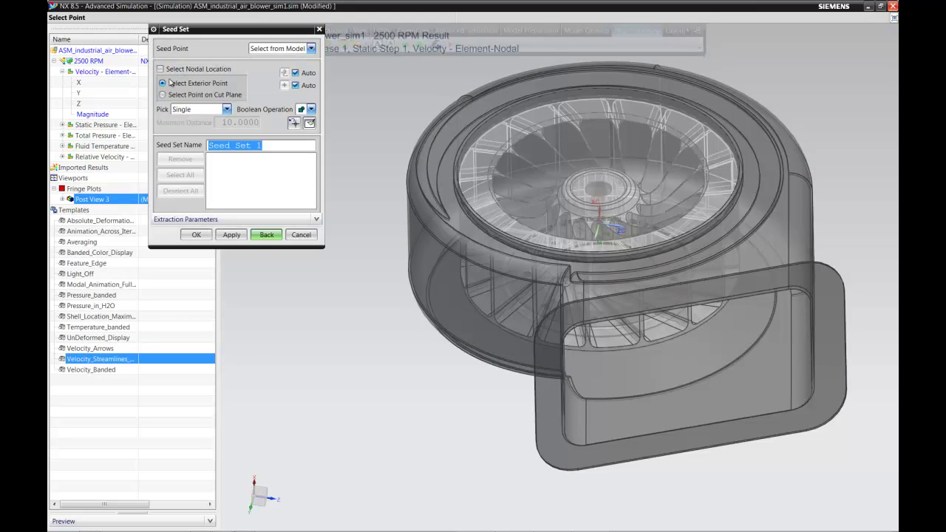
- Place individual seed points around the impeller on an absolute rectangular X cut plane at about X = -67.6
click(170, 94)
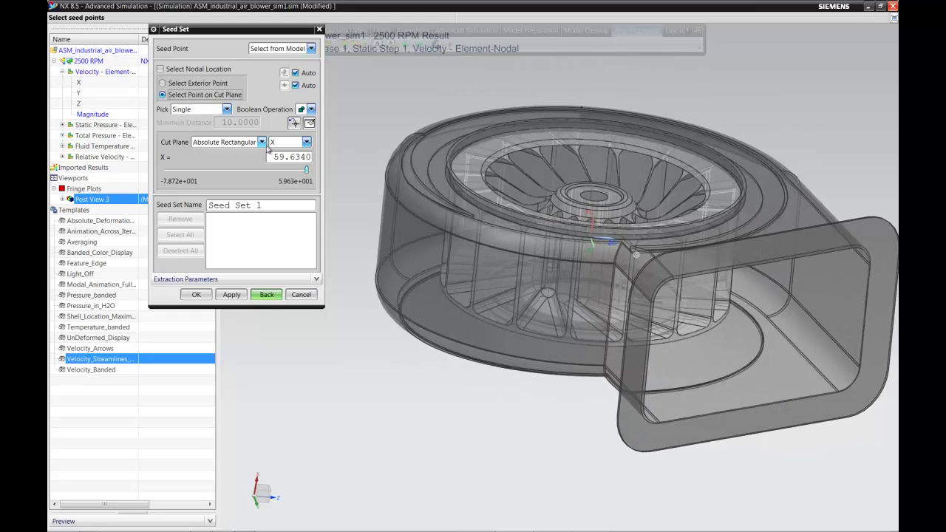
drag(306, 170, 177, 181)
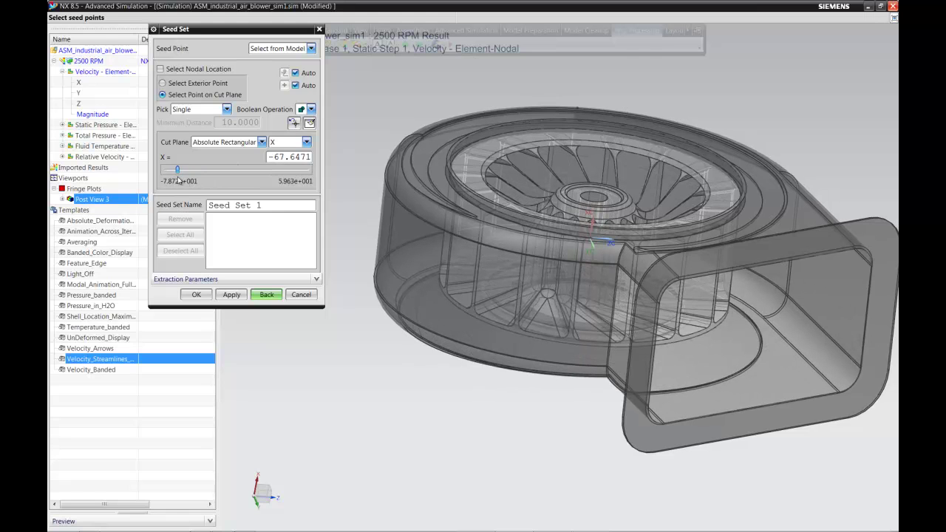
middle_drag(379, 275, 471, 173)
click(512, 127)
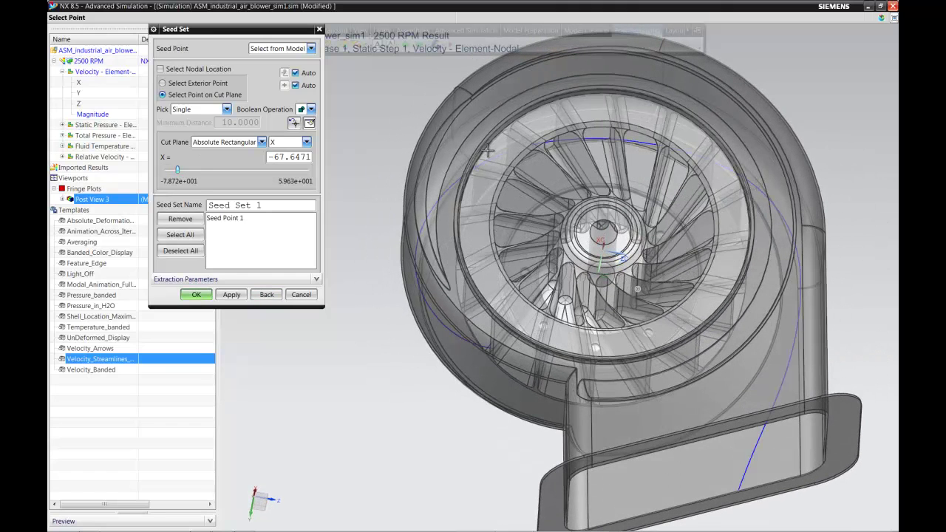
click(561, 121)
click(630, 121)
click(689, 138)
click(739, 168)
click(787, 263)
click(743, 169)
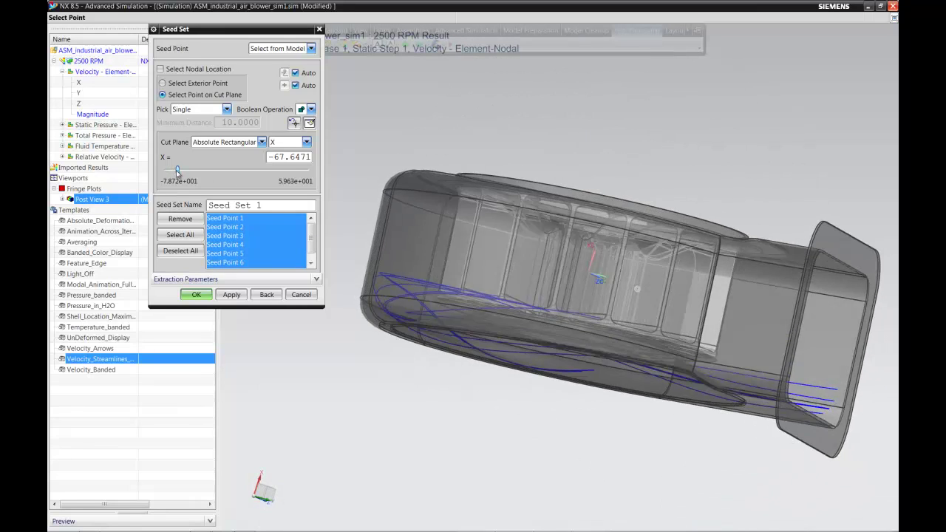
- Add seed points around the volute and toward the outlet on the cut plane at about X = -53.8
drag(177, 170, 191, 171)
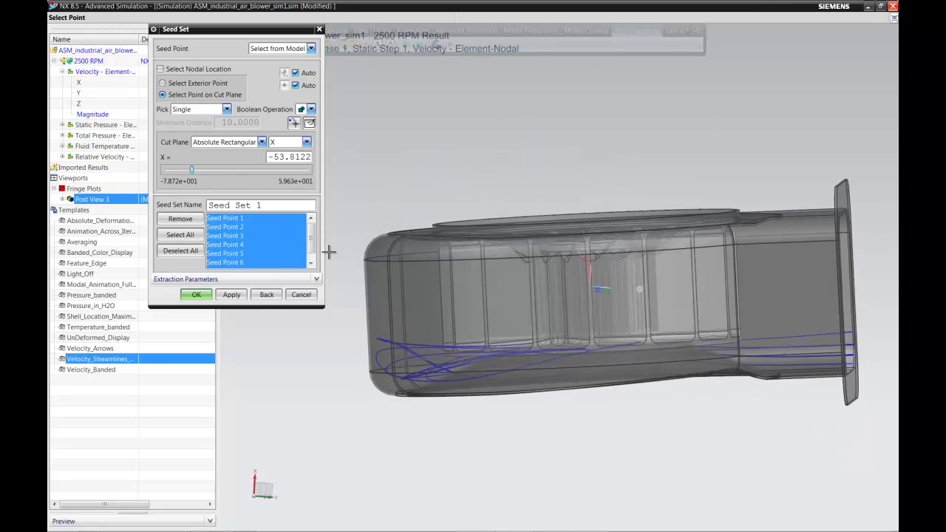
middle_drag(377, 371, 465, 244)
click(464, 244)
click(454, 205)
click(433, 158)
click(524, 100)
click(549, 94)
click(573, 92)
click(611, 95)
click(649, 101)
click(684, 115)
click(716, 133)
click(747, 157)
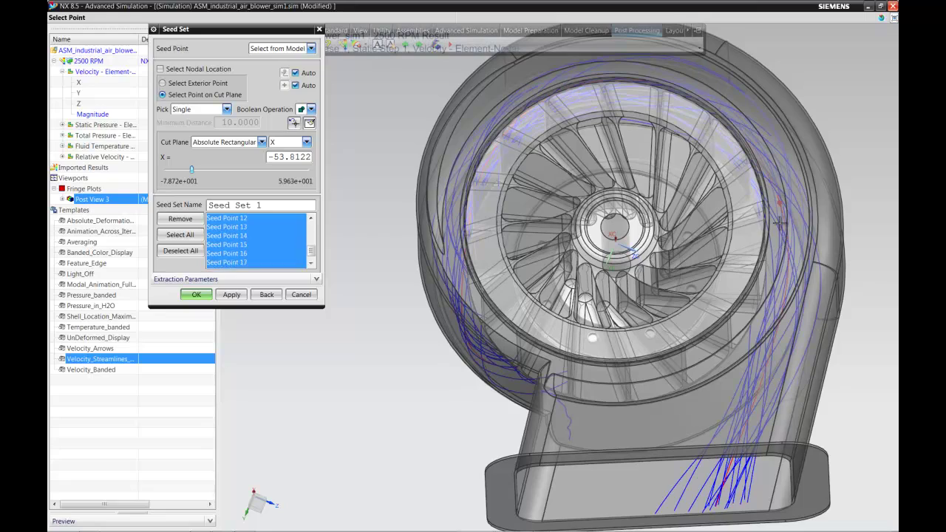
click(746, 377)
click(741, 416)
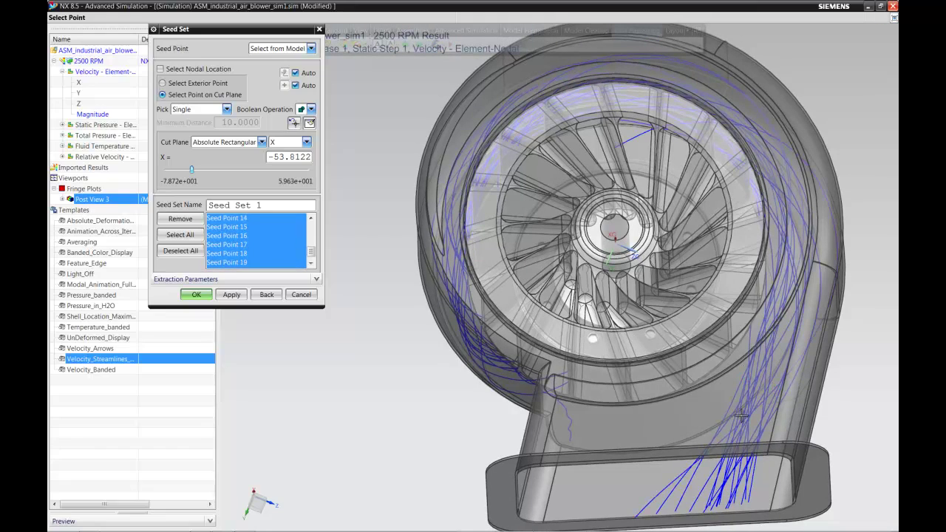
- Add more seed points on cut planes from about X = -48.3 up to X = 14.0, and accept the seed set
middle_drag(614, 399, 562, 346)
drag(191, 170, 201, 175)
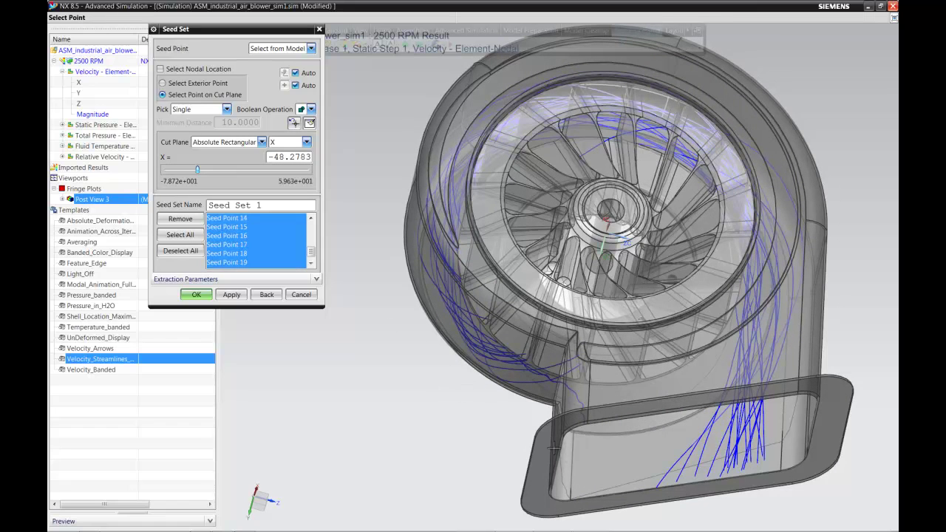
click(605, 470)
click(612, 424)
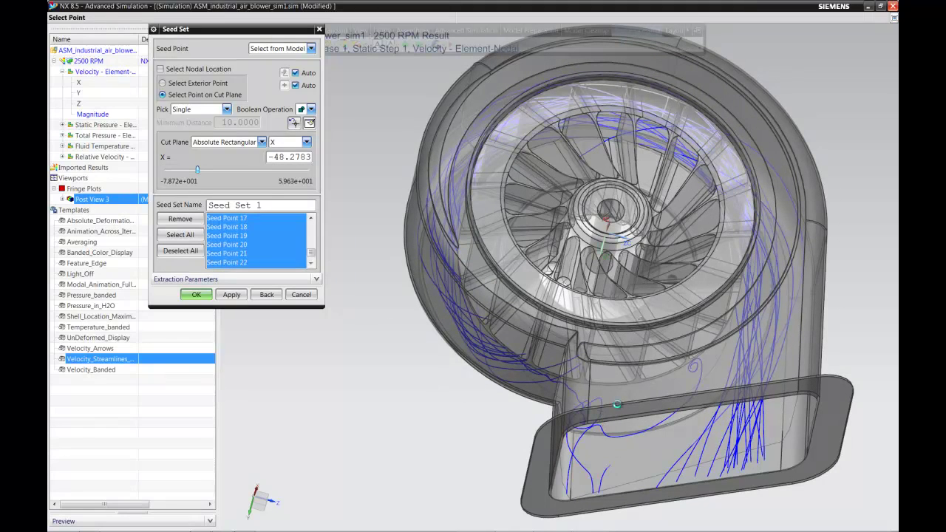
mouse_move(637, 406)
middle_down()
mouse_move(624, 411)
mouse_move(643, 391)
middle_up()
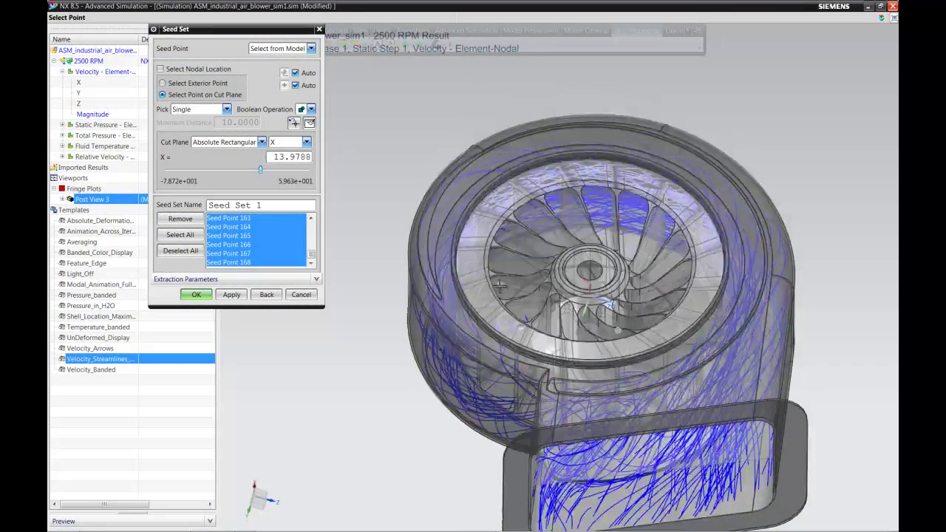
middle_drag(500, 284, 367, 294)
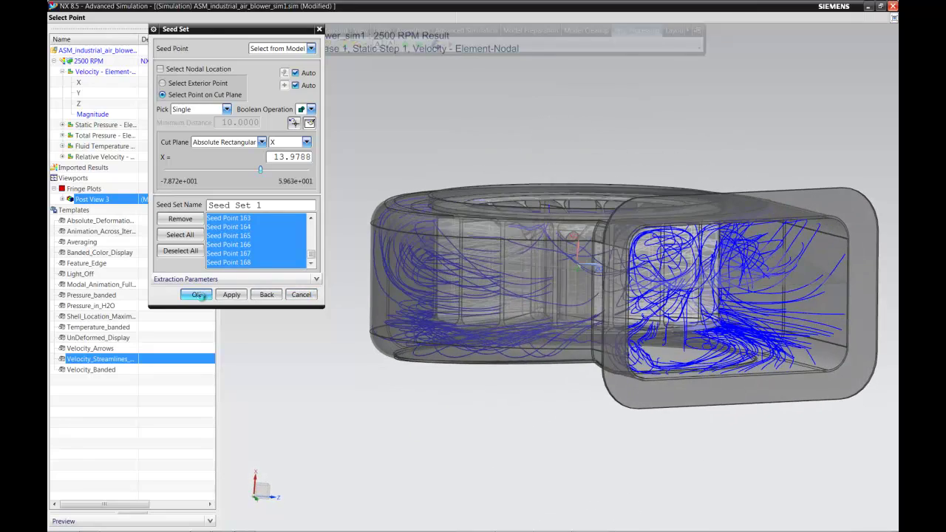
click(196, 295)
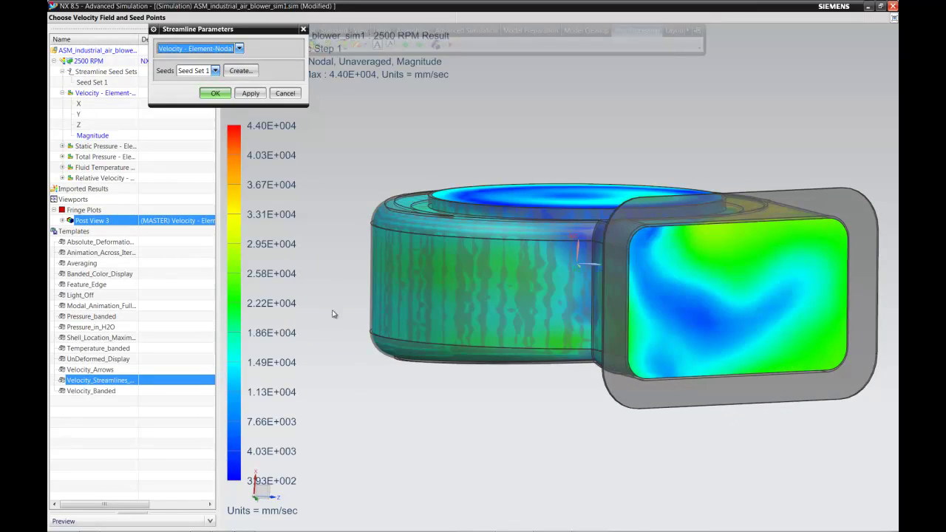
- Generate the element-nodal velocity streamlines from the new seed set and play their bubble animation through the blower
click(203, 95)
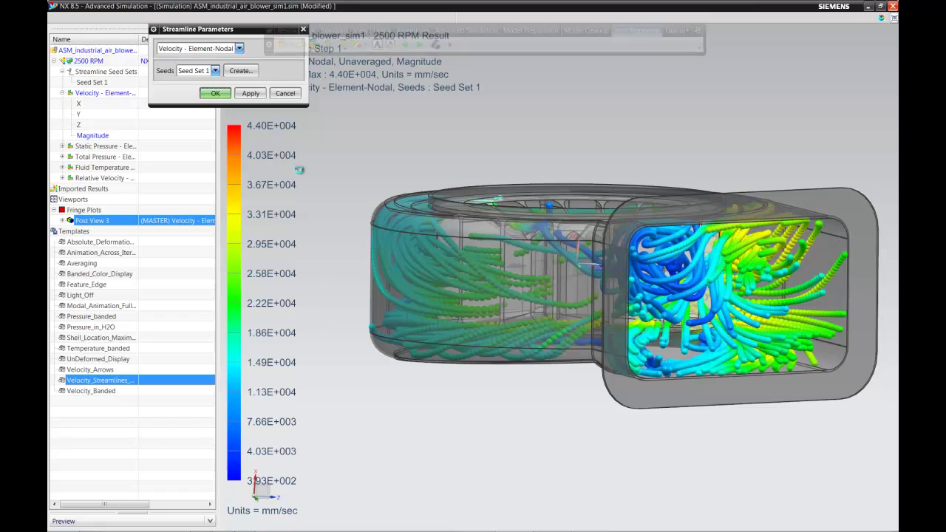
click(444, 40)
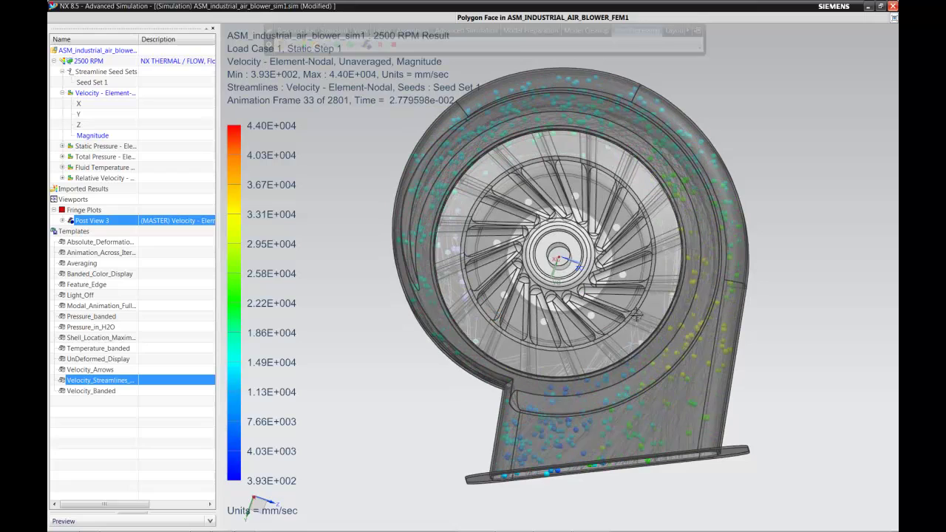
middle_drag(595, 467, 594, 359)
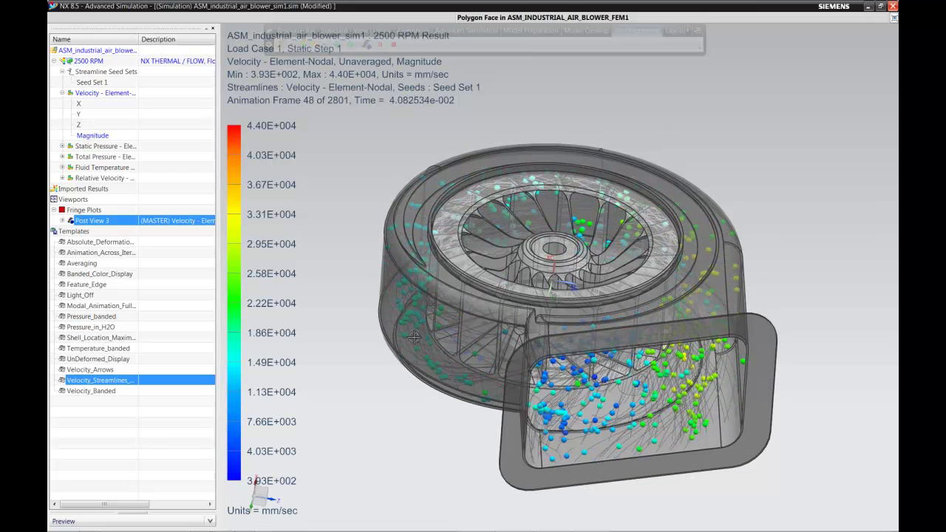
middle_drag(390, 361, 382, 363)
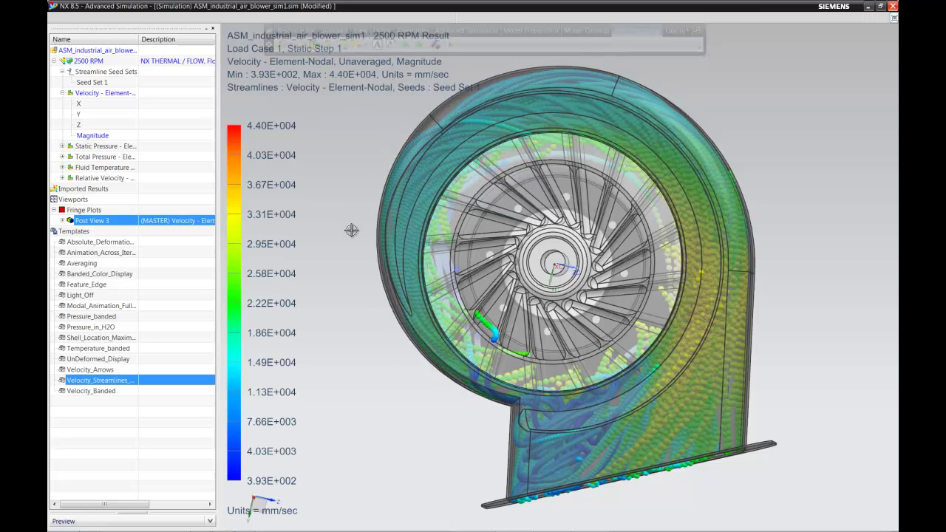
middle_drag(352, 231, 352, 231)
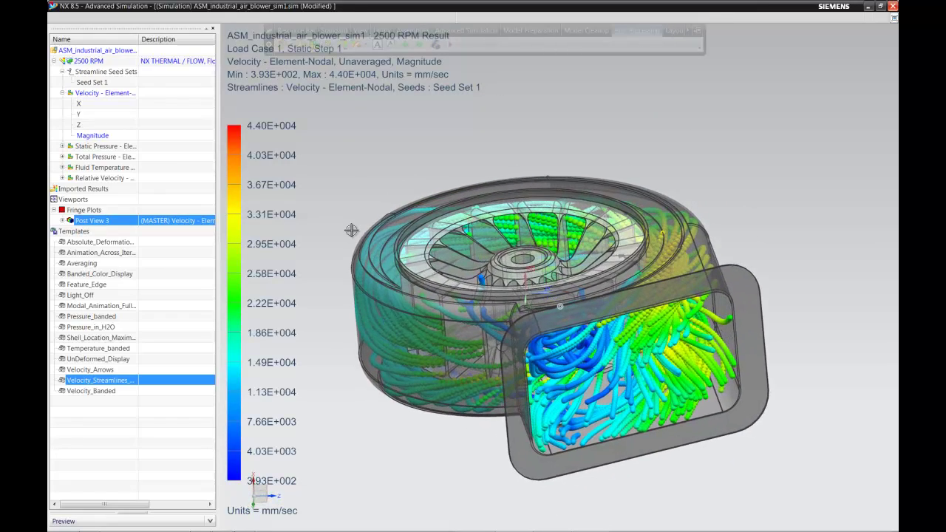
right_click(396, 160)
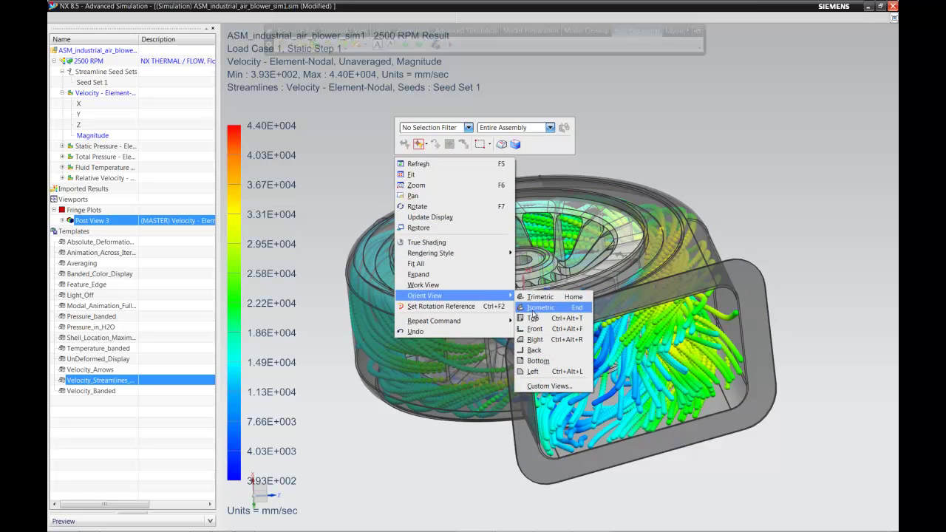
click(529, 313)
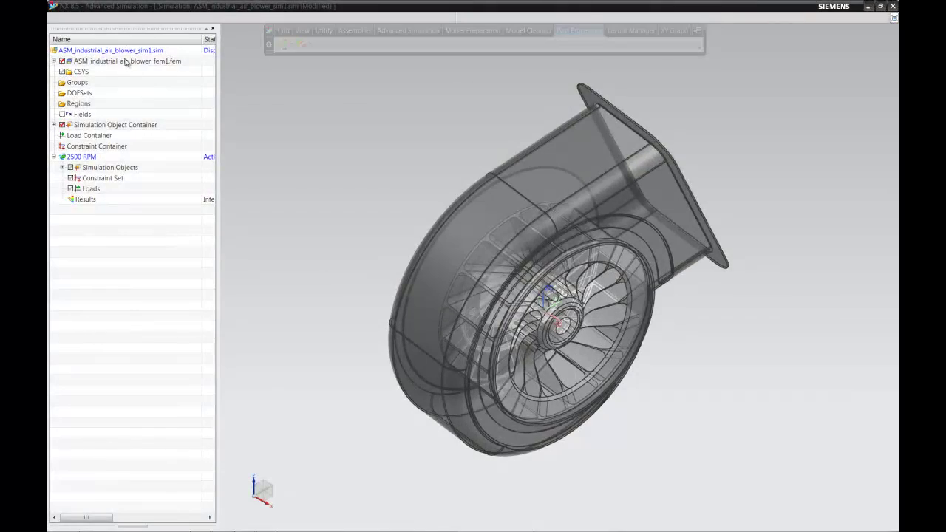
- Load the idealized part ASM_industrial_air_blower_fem1_i.prt under the FEM file and make it the displayed part
click(122, 62)
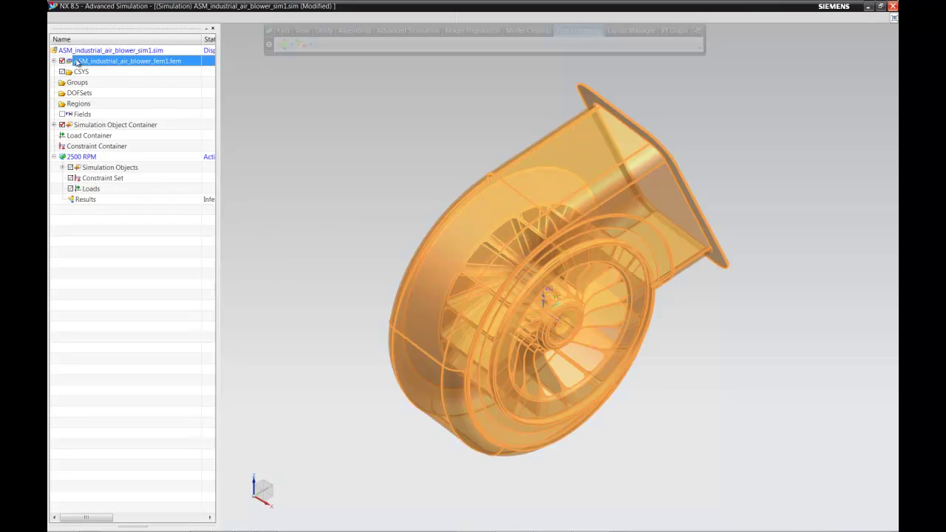
click(54, 60)
click(106, 72)
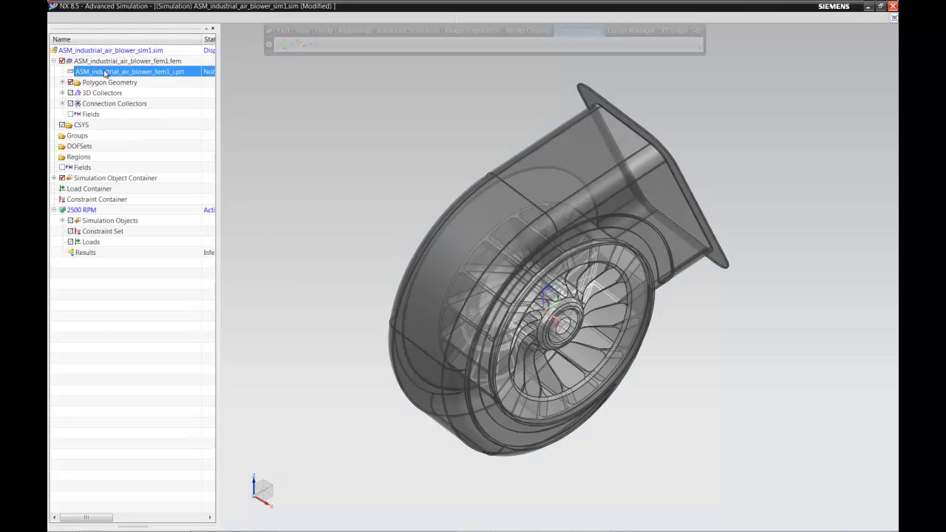
double_click(120, 73)
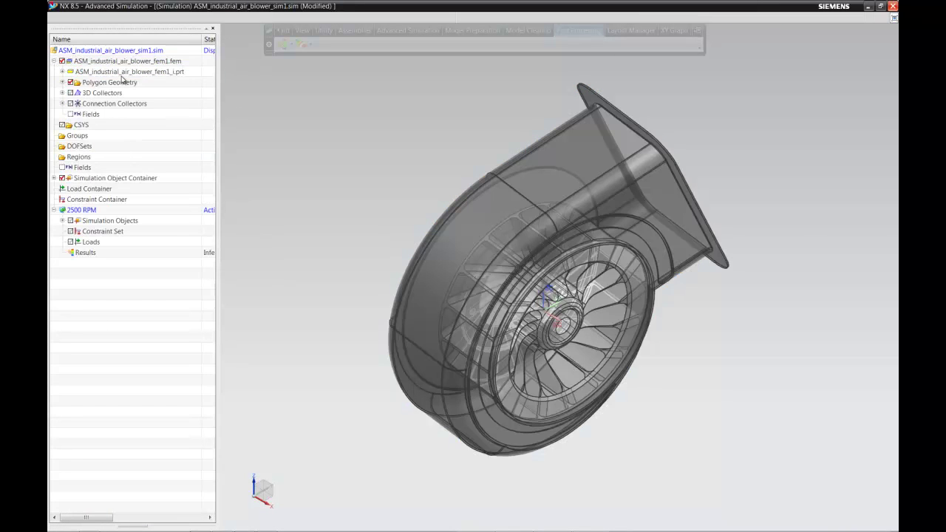
double_click(123, 73)
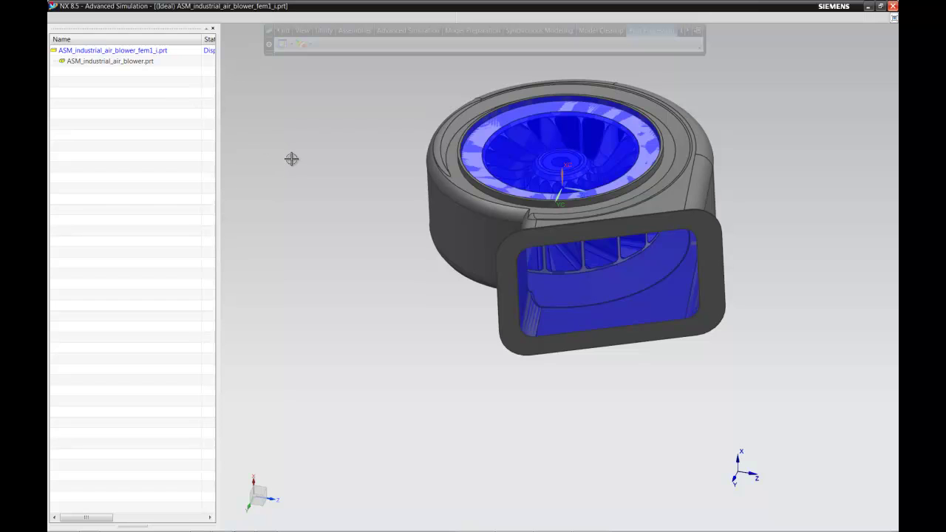
- Switch the idealized part to the Modeling application and make the ASM_industrial_air_blower component the work part
key(Home)
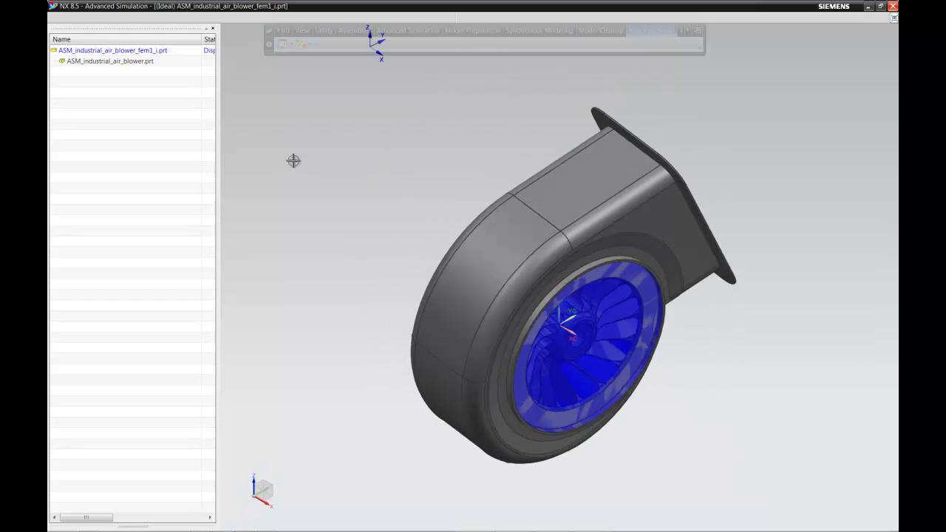
key(ctrl+m)
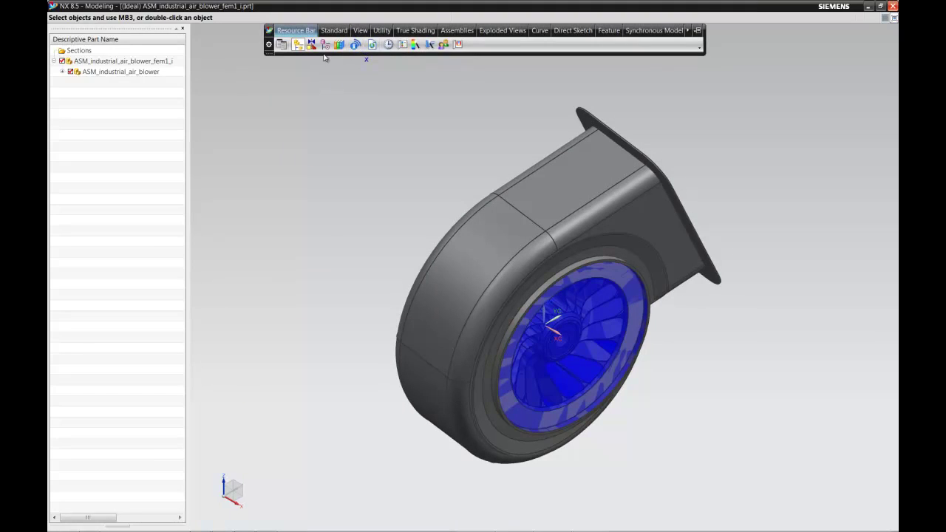
click(325, 45)
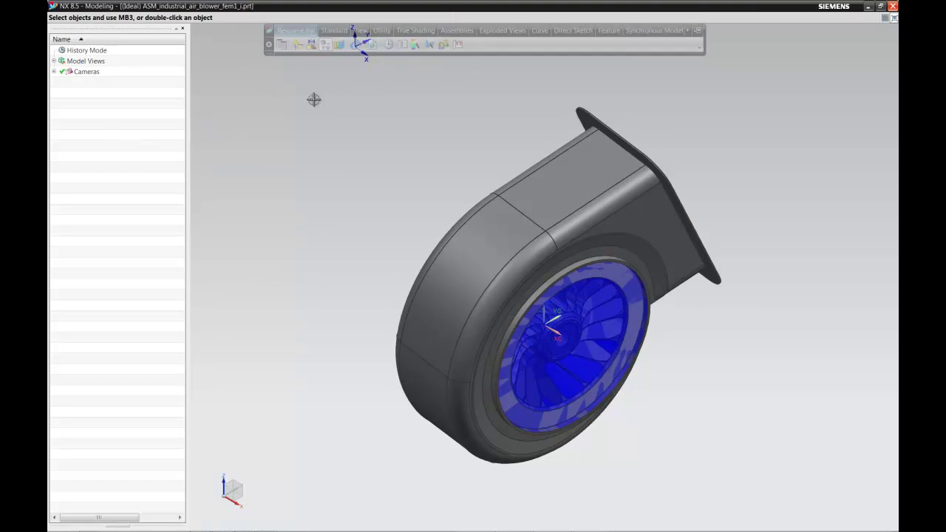
click(296, 46)
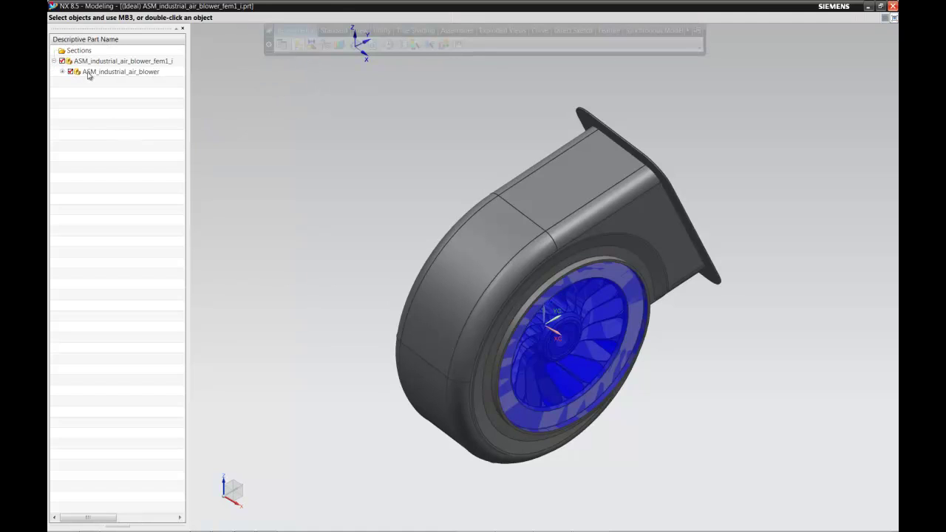
double_click(88, 71)
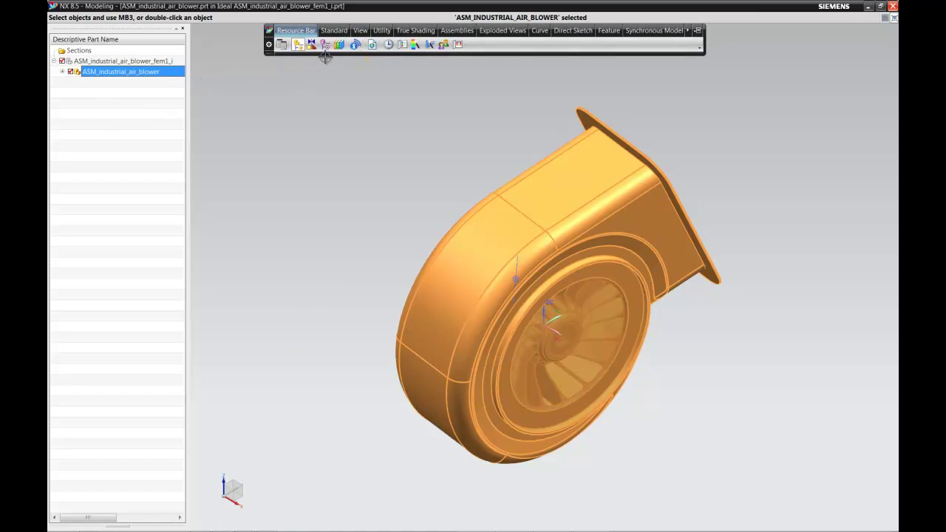
- Hide the blower assembly's Extracted Body, Linked Body and Subtract solid bodies
click(326, 48)
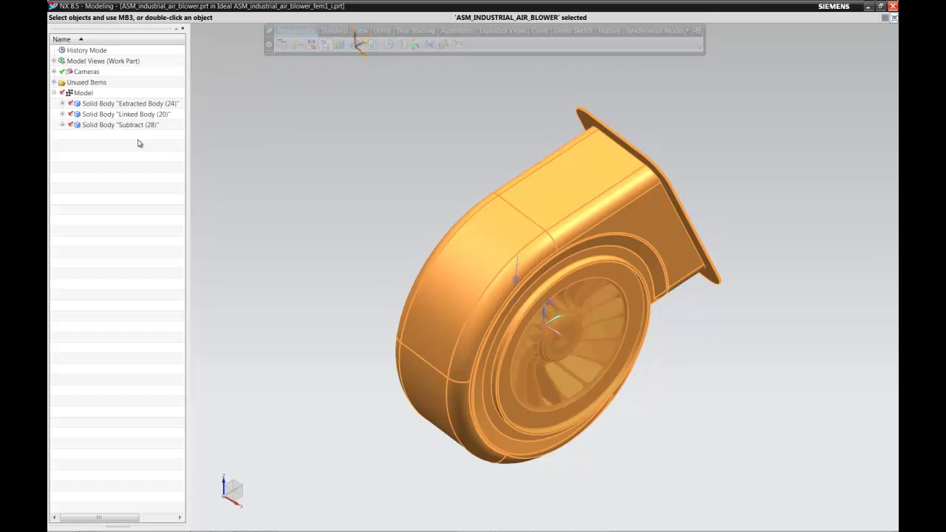
click(70, 125)
click(71, 114)
click(70, 104)
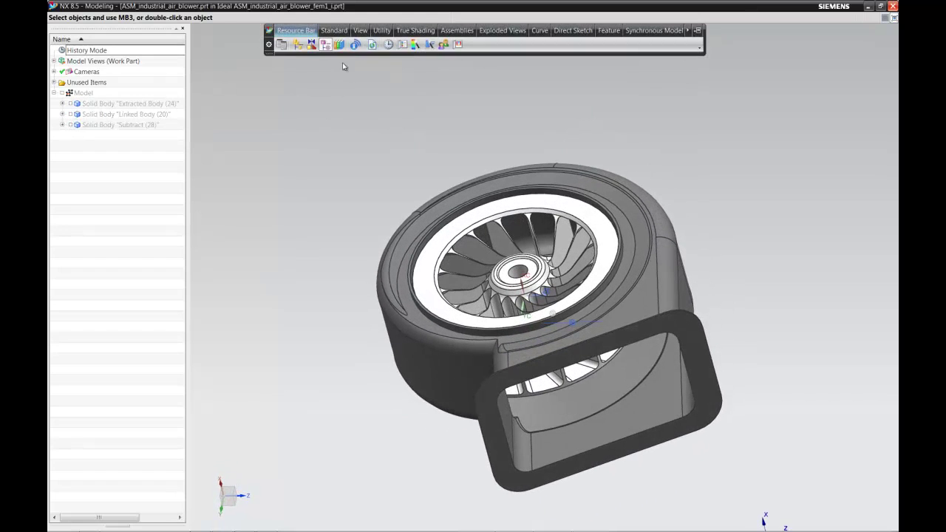
- Make the casing component under ASM_industrial_air_blower the work part
click(299, 46)
click(63, 72)
double_click(89, 93)
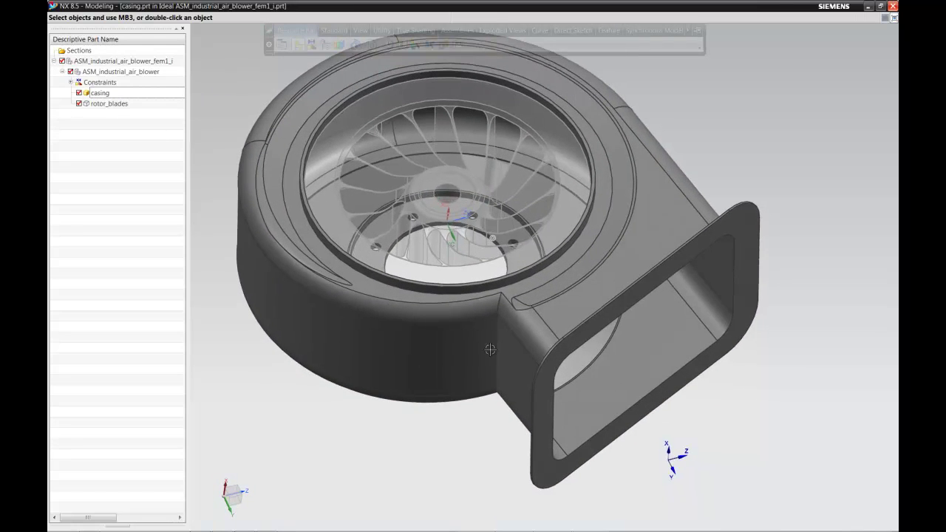
middle_drag(508, 284, 490, 274)
middle_drag(412, 137, 420, 200)
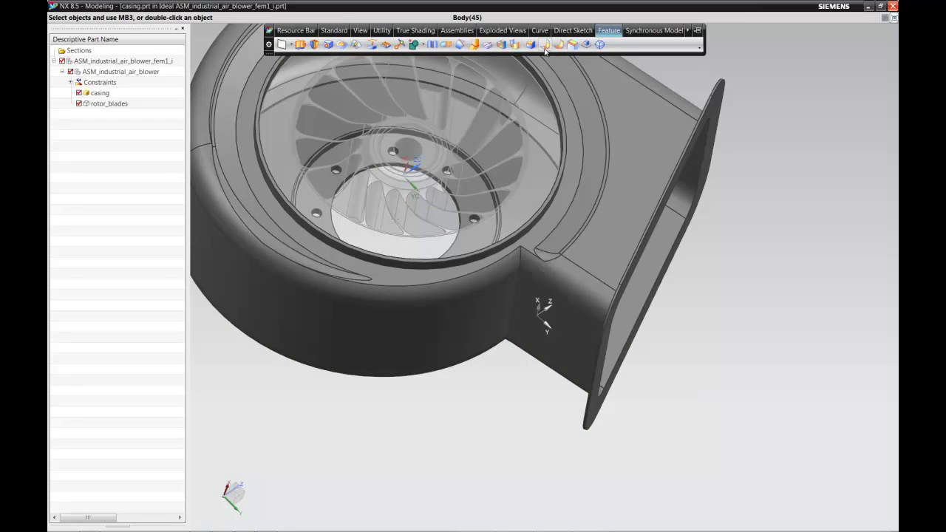
- Start a two-chain Face Blend and select the four outer volute side faces beside the outlet duct as face chain 1
click(544, 46)
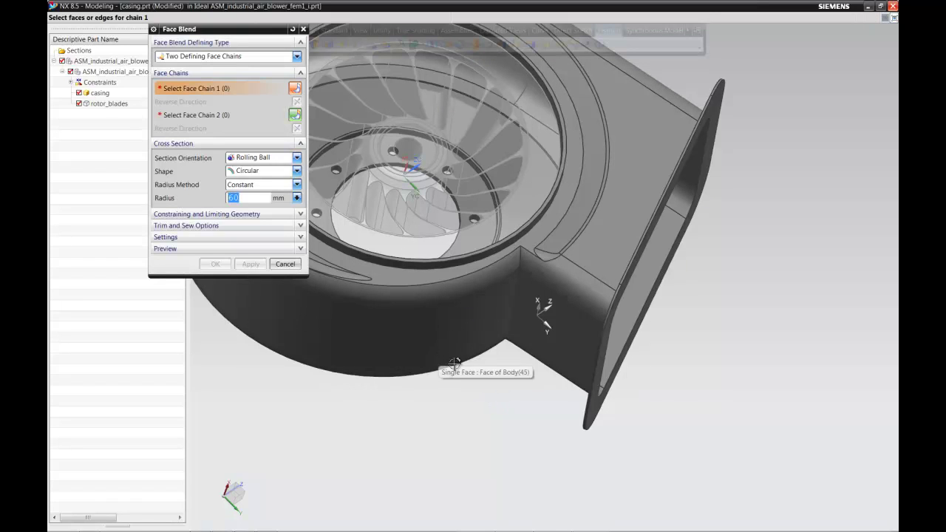
right_click(510, 408)
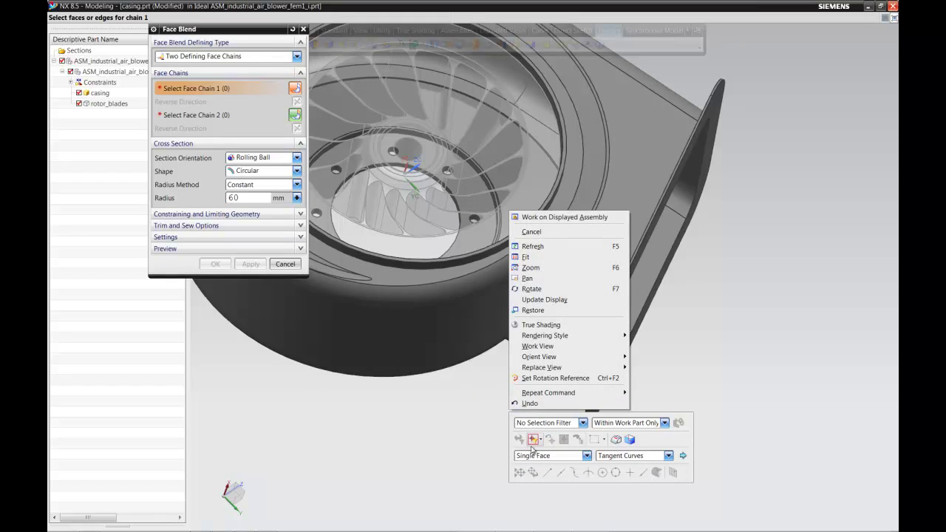
click(605, 461)
click(608, 466)
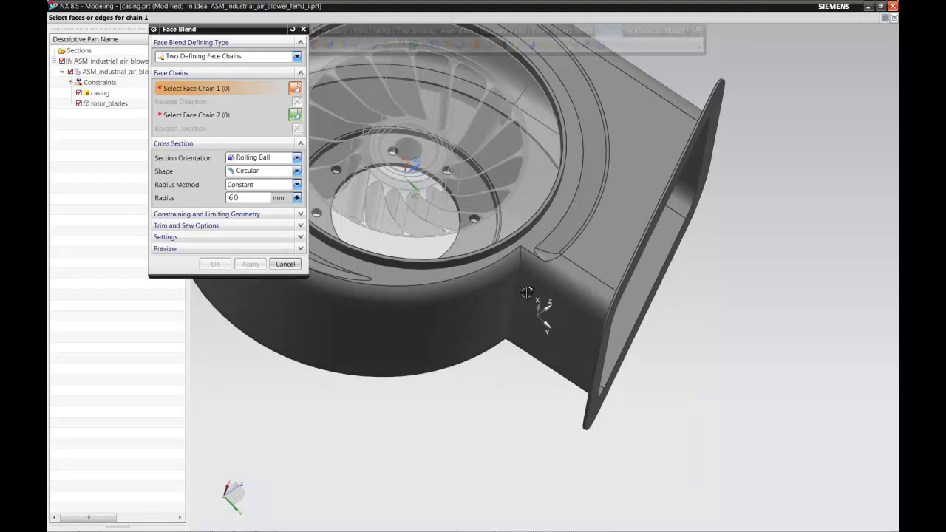
click(517, 263)
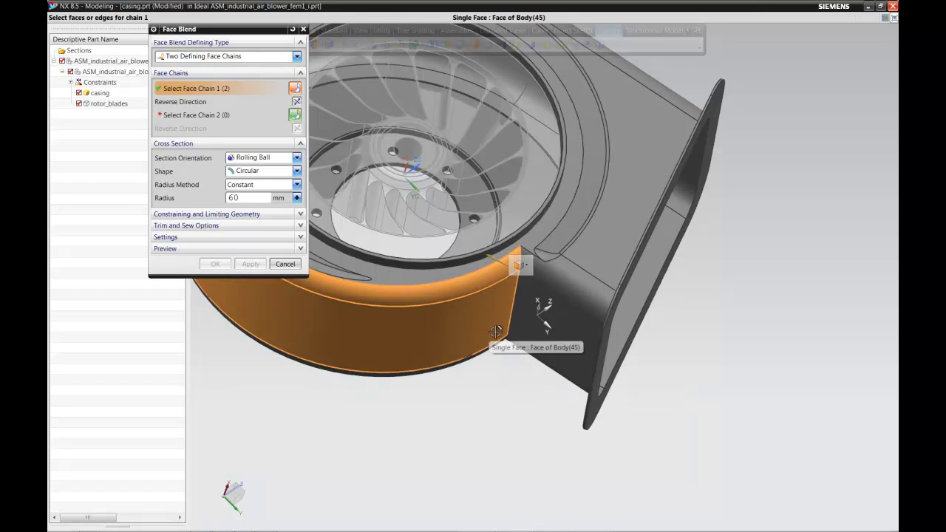
middle_drag(494, 329, 487, 244)
click(487, 245)
scroll(477, 255, up, 3)
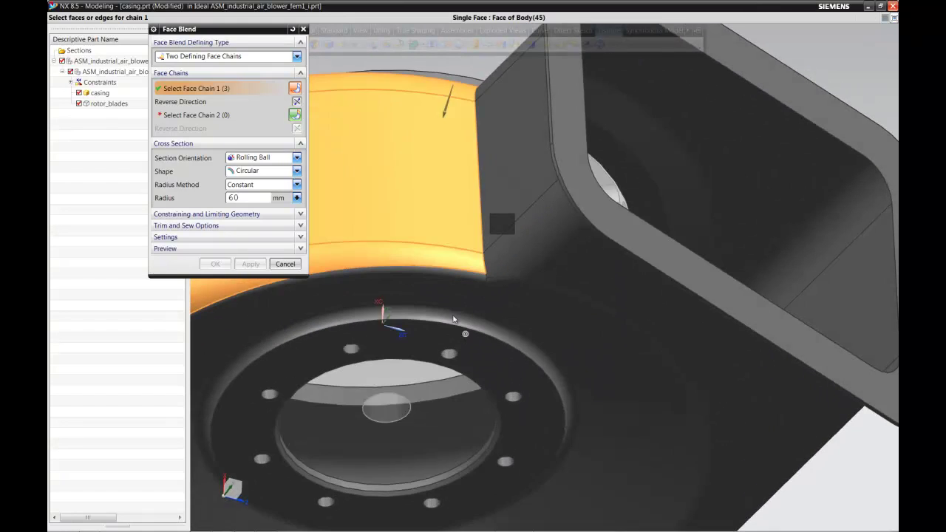
click(469, 266)
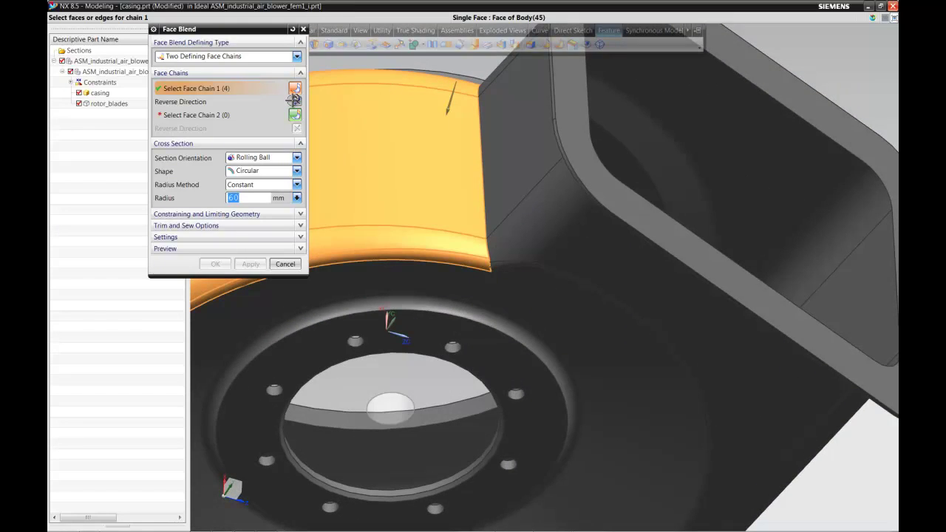
- Select the four outer outlet duct faces as face chain 2 and create the rolling-ball blend with a constant 60 mm radius
middle_drag(346, 130, 494, 238)
click(248, 118)
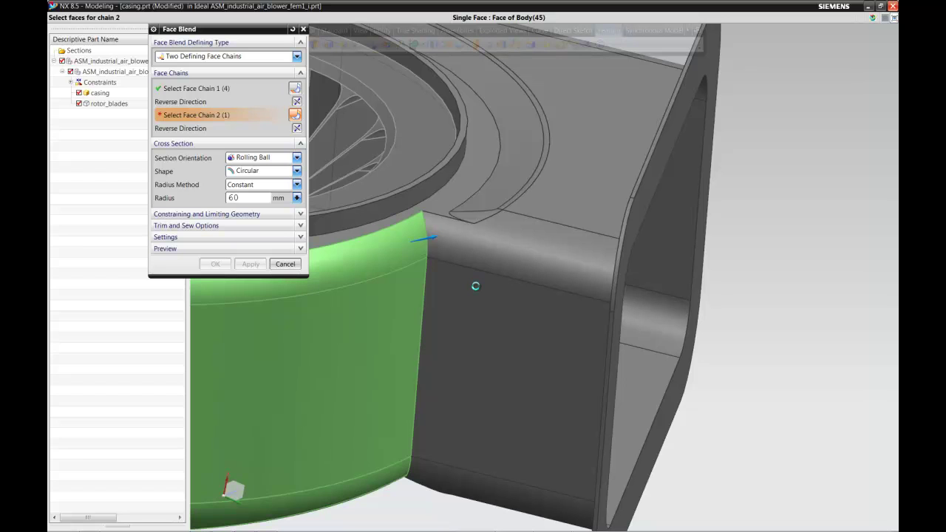
click(475, 286)
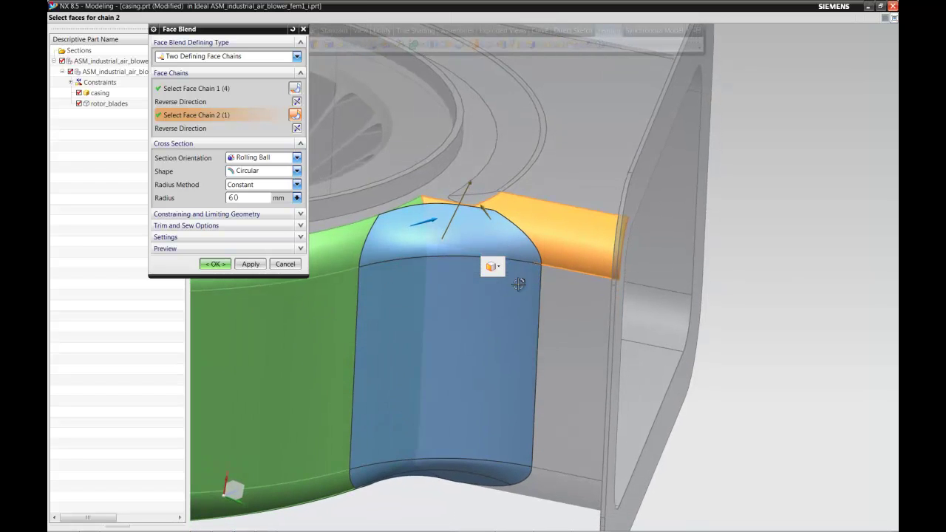
middle_drag(562, 295, 427, 345)
click(550, 312)
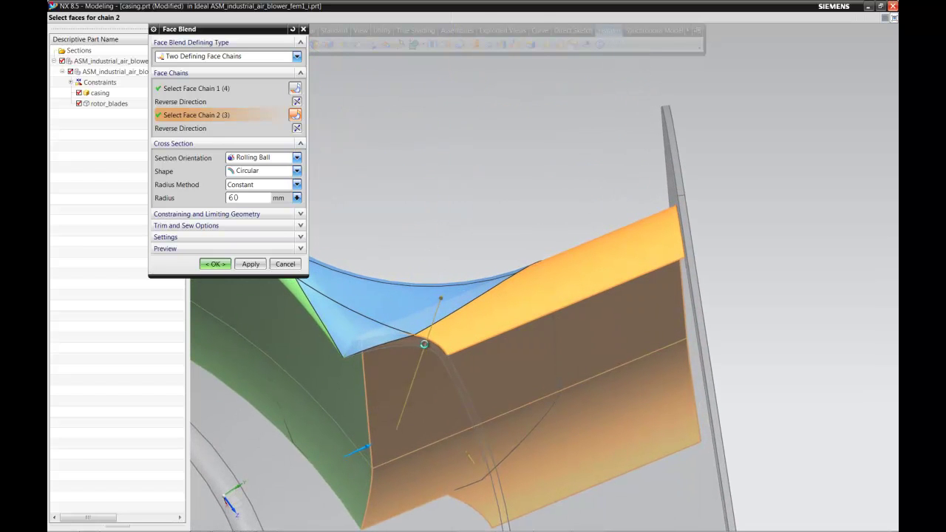
click(440, 350)
middle_drag(447, 353, 318, 302)
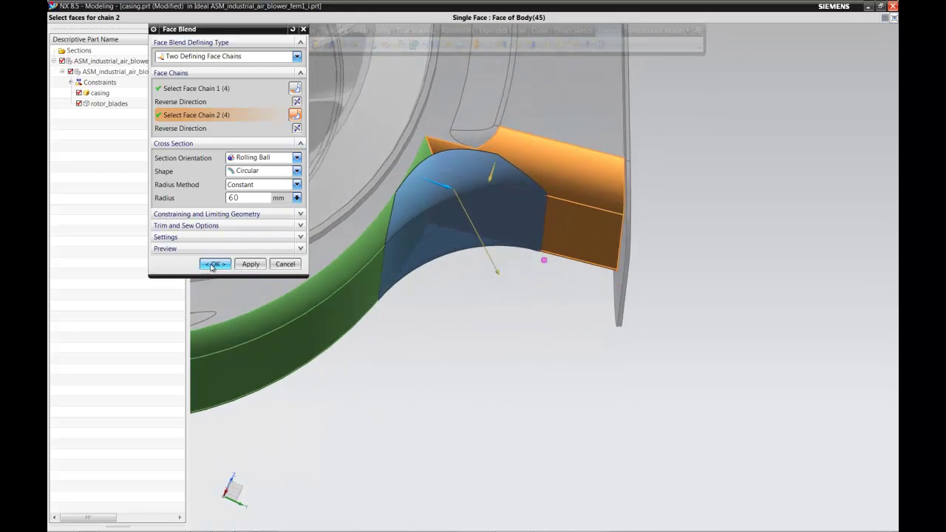
click(214, 264)
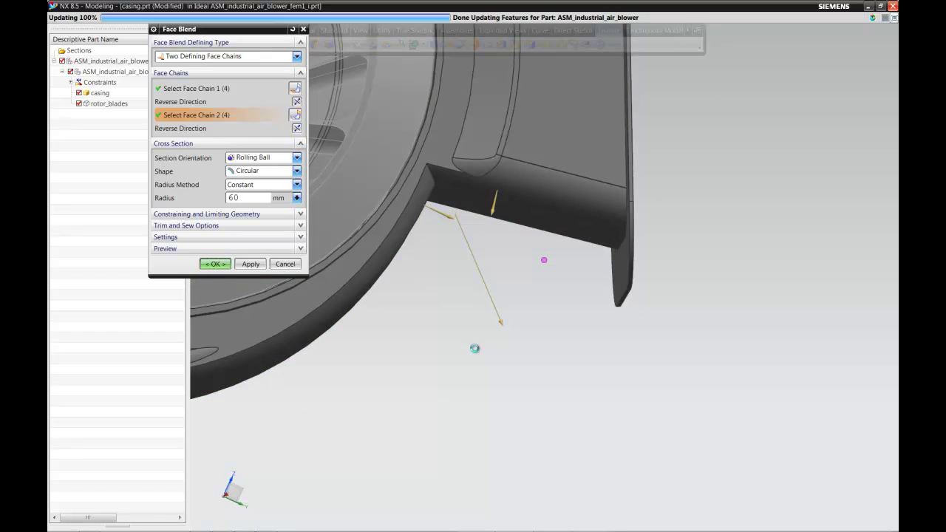
- Start another Face Blend and select the four inner volute faces at the outlet corner as face chain 1
middle_drag(487, 221, 629, 244)
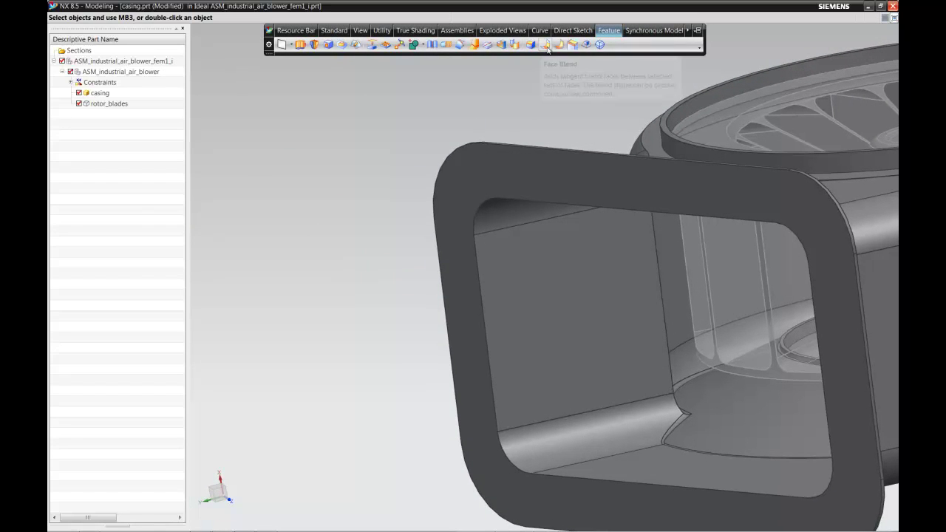
click(546, 46)
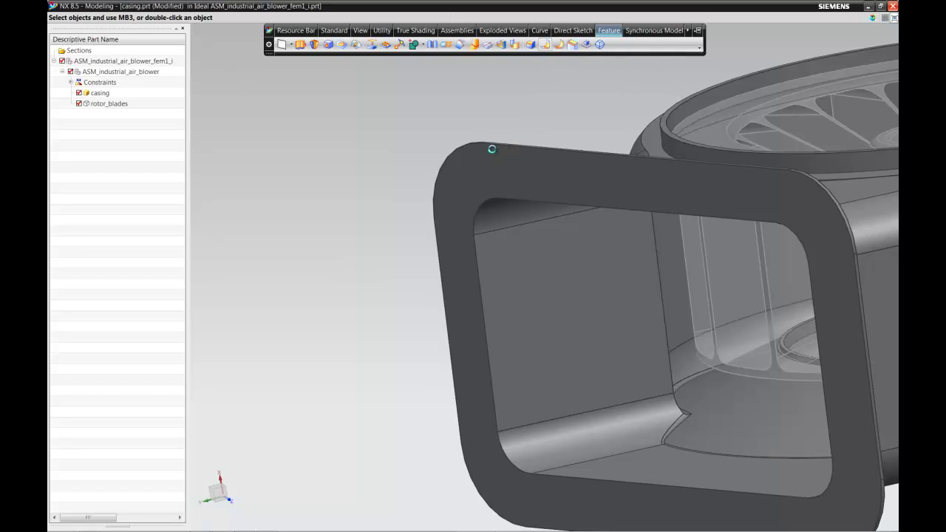
scroll(465, 145, up, 2)
middle_drag(464, 144, 435, 139)
click(448, 151)
click(480, 204)
middle_drag(480, 204, 537, 268)
click(465, 236)
click(475, 251)
- Select the four inner outlet duct faces as face chain 2 and create the 60 mm rolling-ball blend
click(225, 116)
middle_drag(465, 235, 484, 224)
click(492, 213)
click(483, 222)
scroll(544, 199, up, 3)
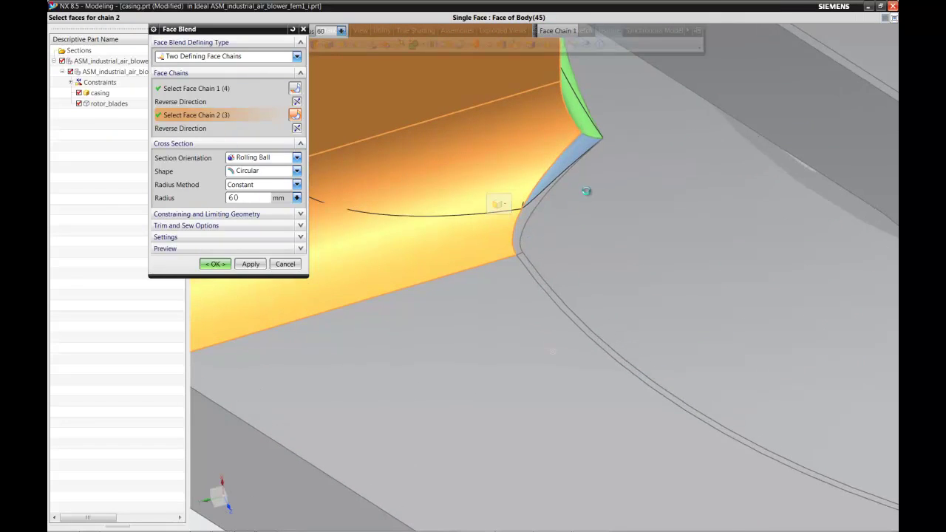
click(582, 142)
scroll(570, 161, down, 3)
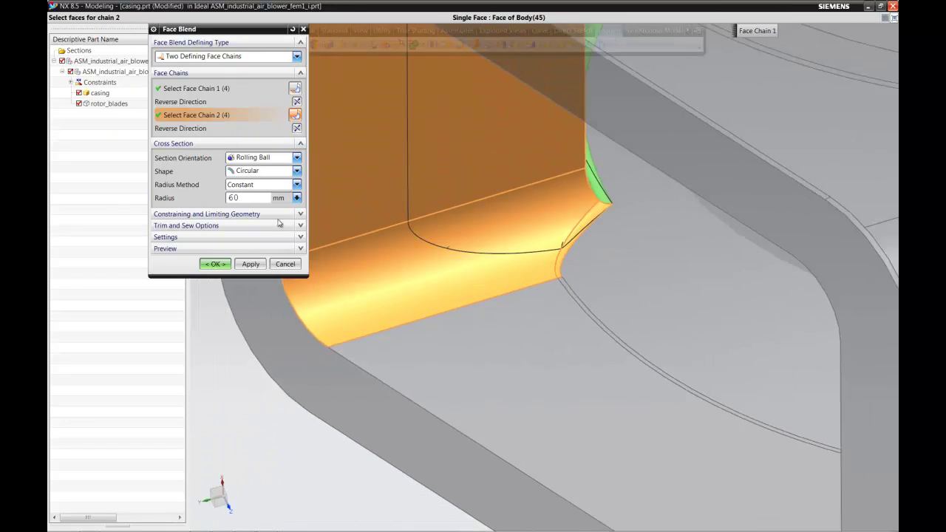
click(215, 264)
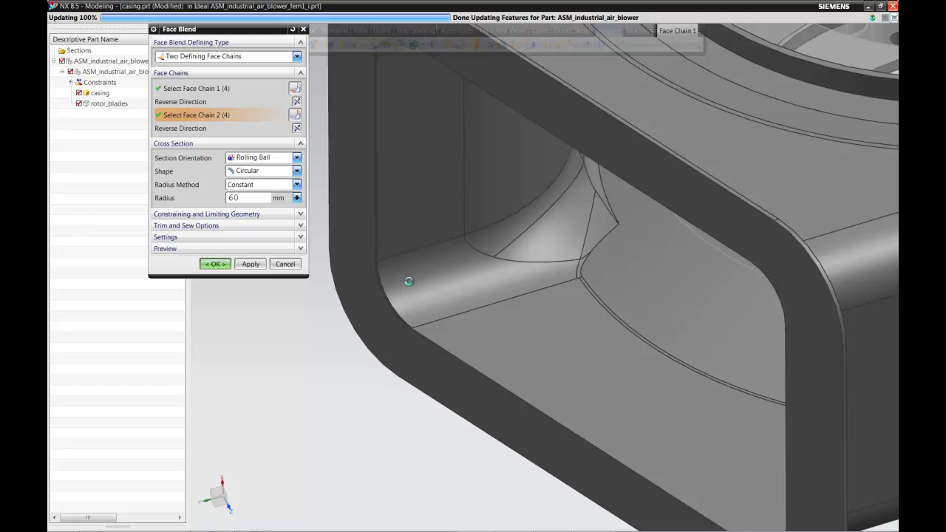
middle_click(410, 280)
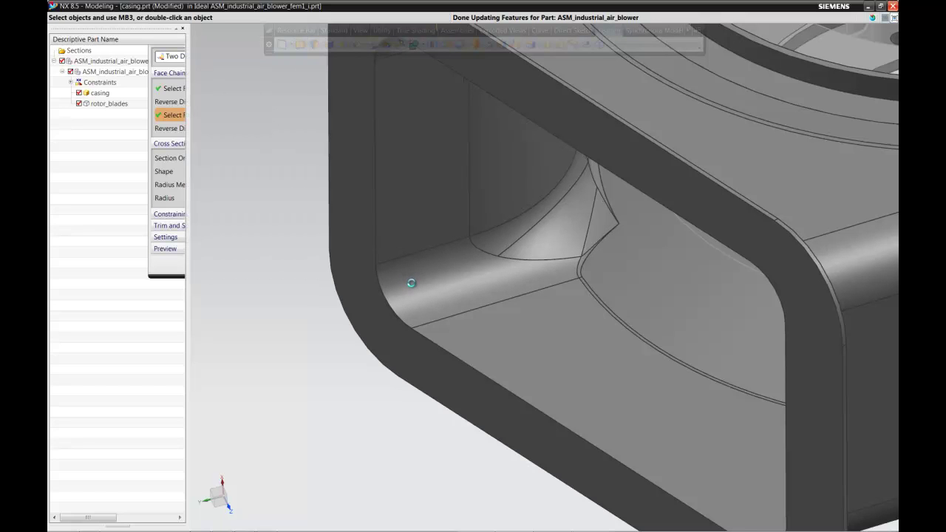
- Make ASM_industrial_air_blower the work part and show its Subtract, Linked Body and Extracted Body solids again
scroll(412, 287, down, 10)
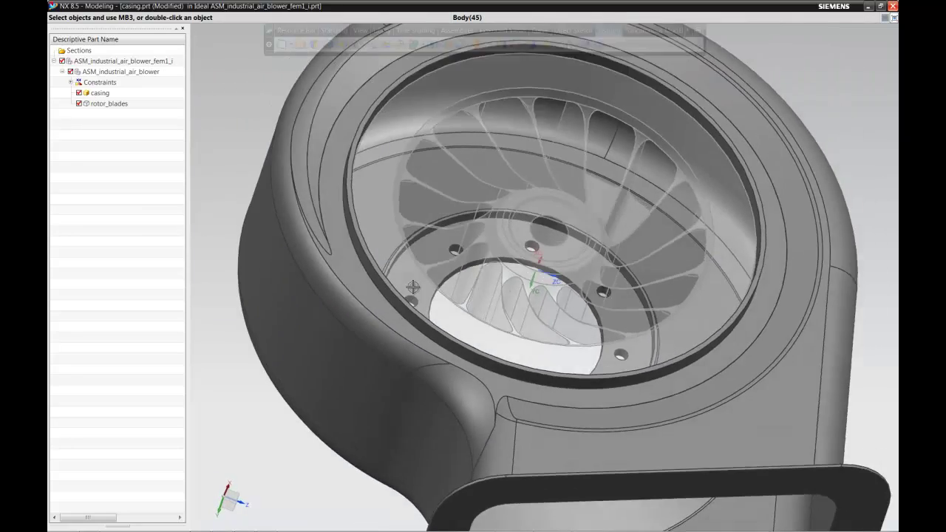
middle_drag(413, 287, 417, 258)
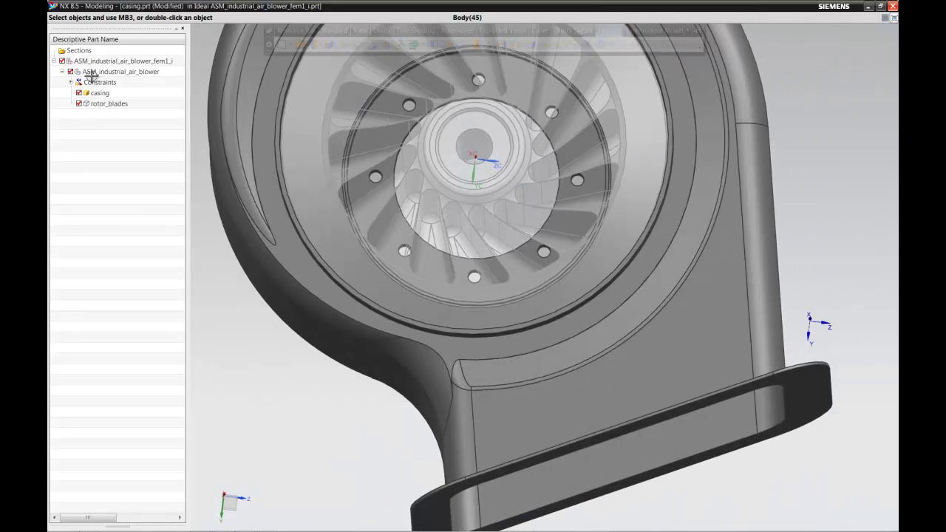
double_click(89, 71)
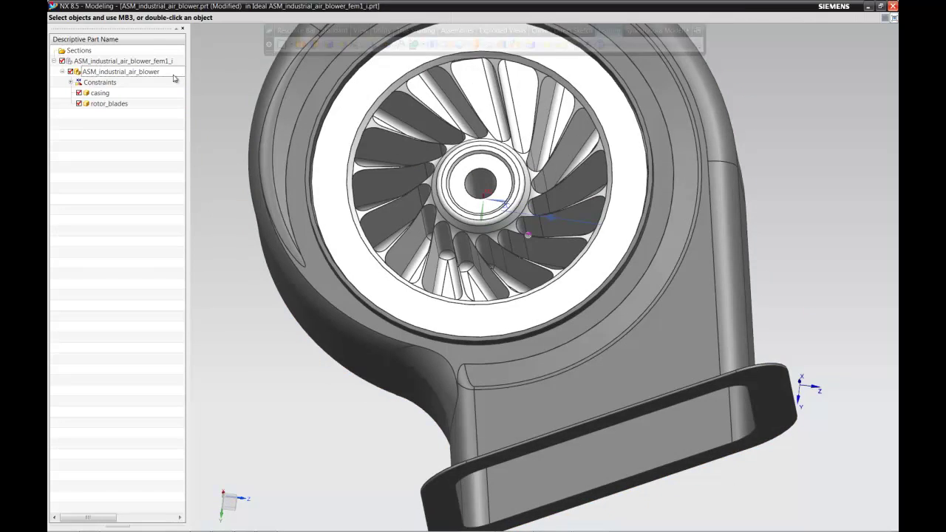
click(306, 32)
click(325, 45)
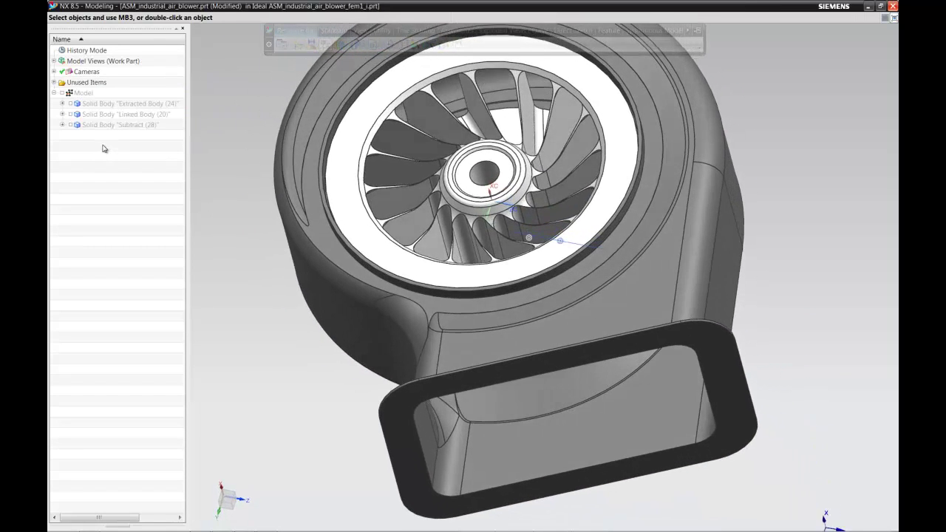
click(71, 125)
click(71, 115)
click(70, 104)
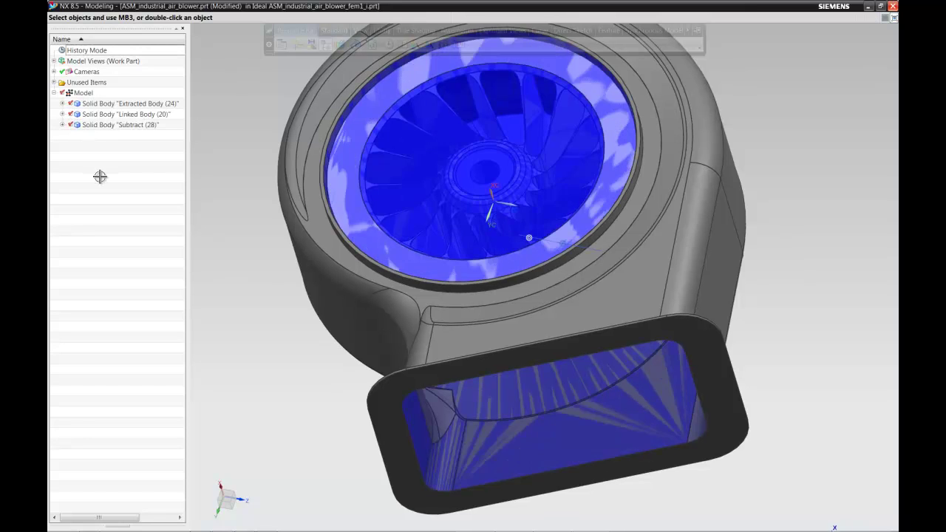
- Hide the casing component, inspect the flow volume at the new blend, and select the linked casing body
click(298, 45)
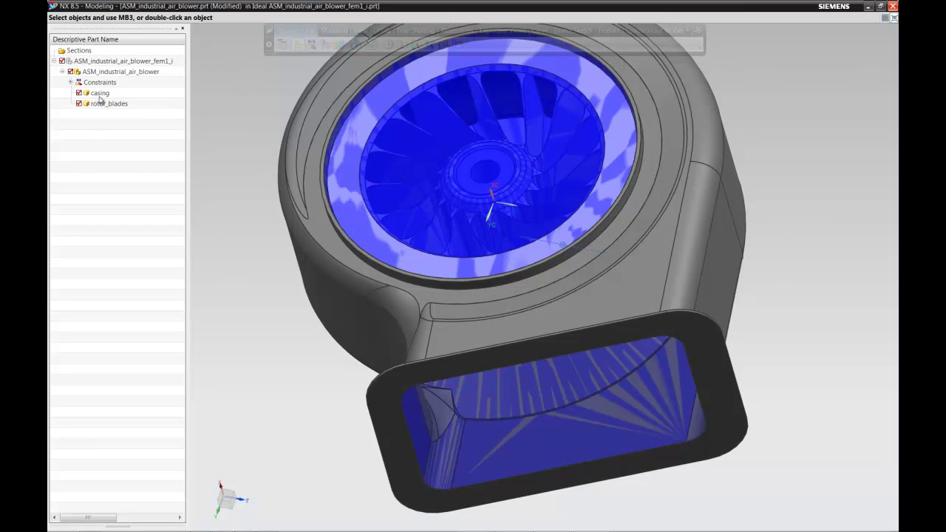
click(78, 92)
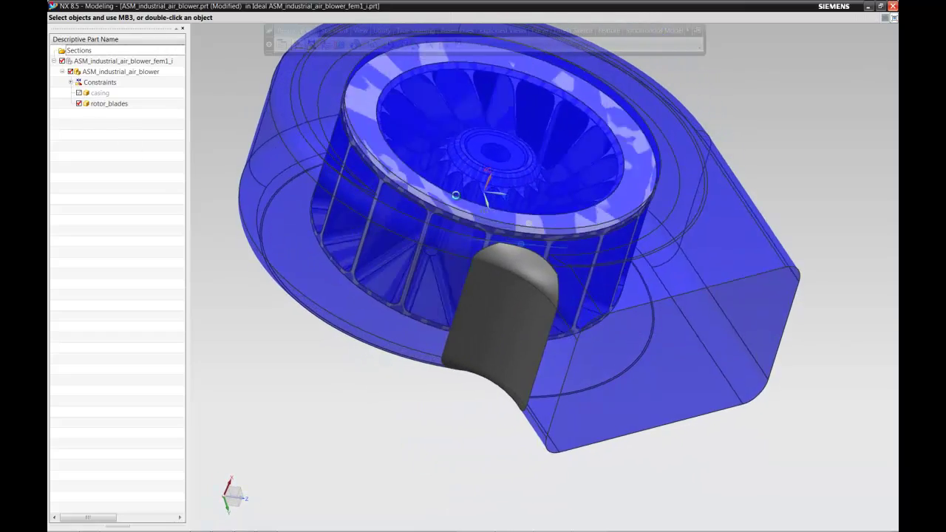
middle_drag(491, 275, 329, 292)
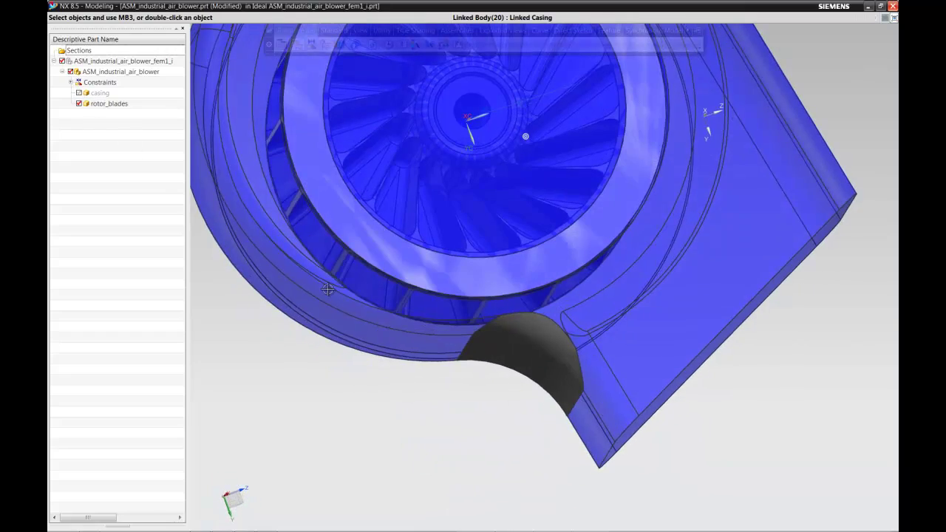
click(327, 289)
key(Home)
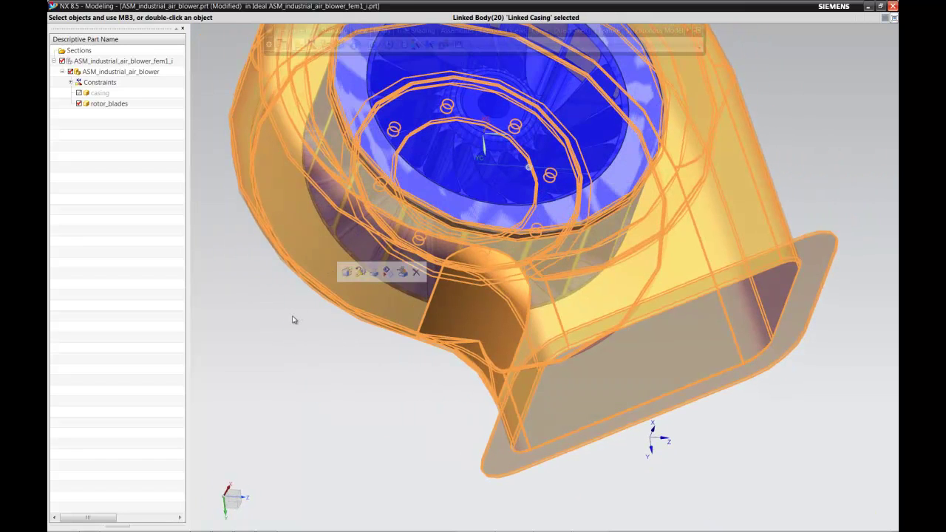
- Hide the linked casing body, inspect the blended corner of the flow volume, and show the casing component again
key(ctrl+b)
middle_drag(309, 311, 210, 221)
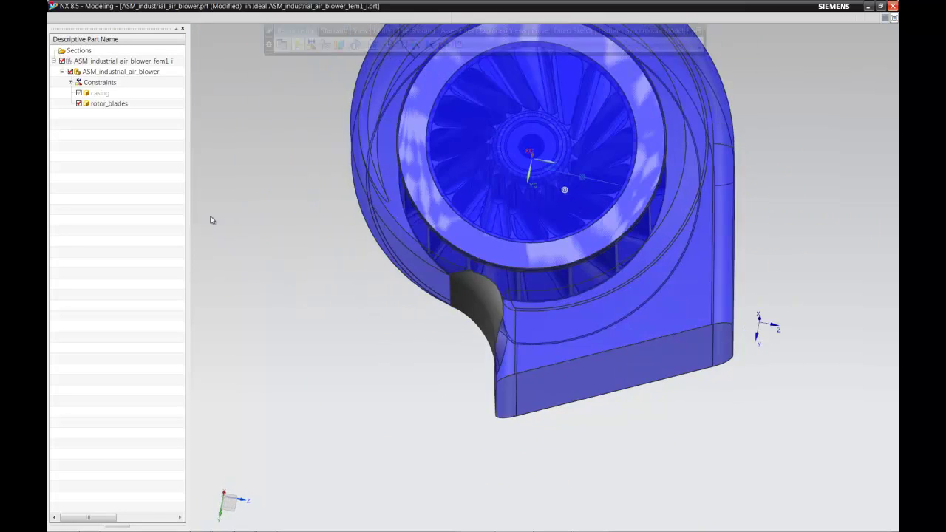
click(78, 93)
key(Home)
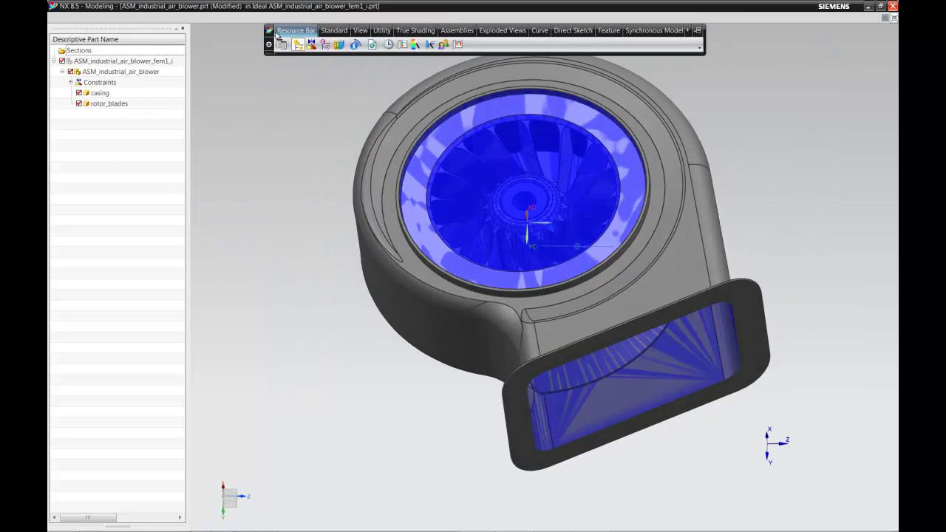
- Switch to the Advanced Simulation application and make ASM_industrial_air_blower_fem1_i.prt the work part
click(270, 31)
mouse_move(295, 33)
click(355, 64)
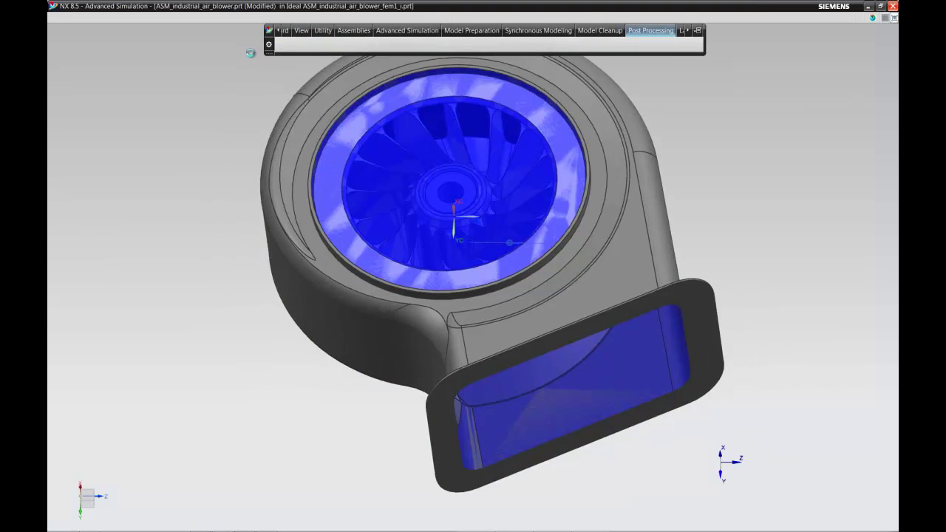
click(163, 52)
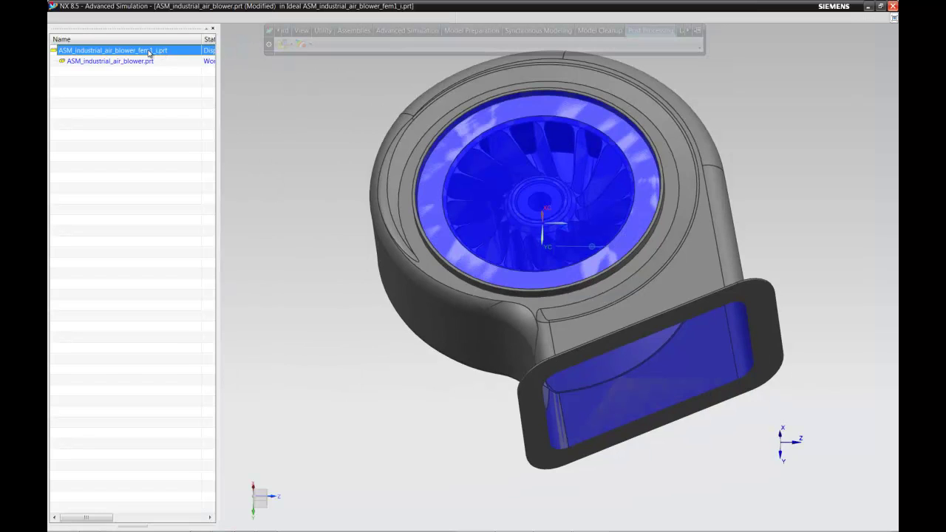
double_click(157, 51)
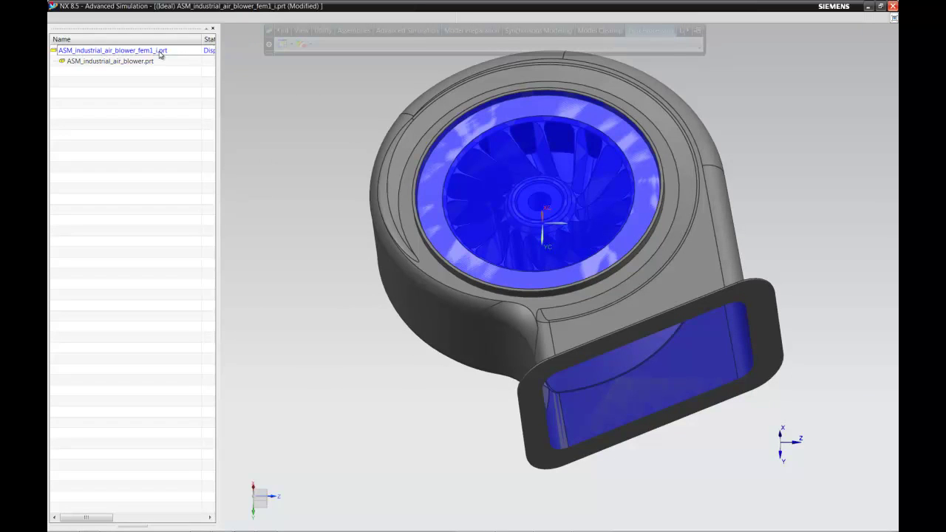
- Display ASM_industrial_air_blower_fem1.fem from the idealized part and close the polygon body update log
right_click(160, 55)
mouse_move(244, 58)
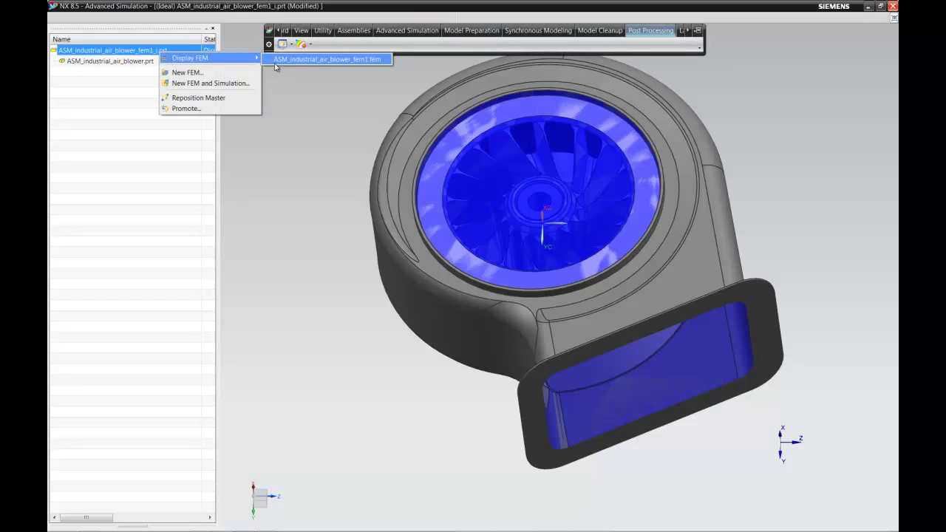
click(343, 60)
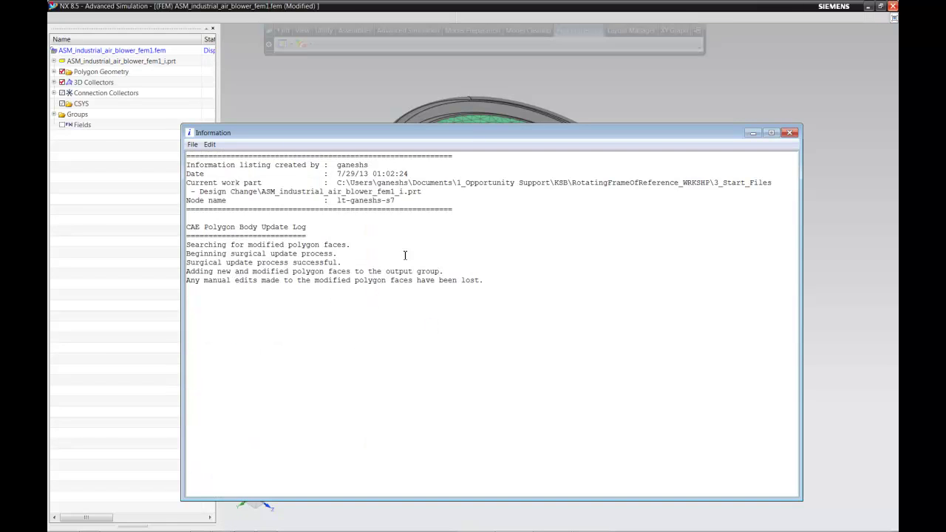
click(790, 134)
- Hide the polygon geometry, update the FEM to remesh the modified flow volume, and inspect the mesh at the blended corner
middle_drag(742, 166, 526, 267)
click(62, 72)
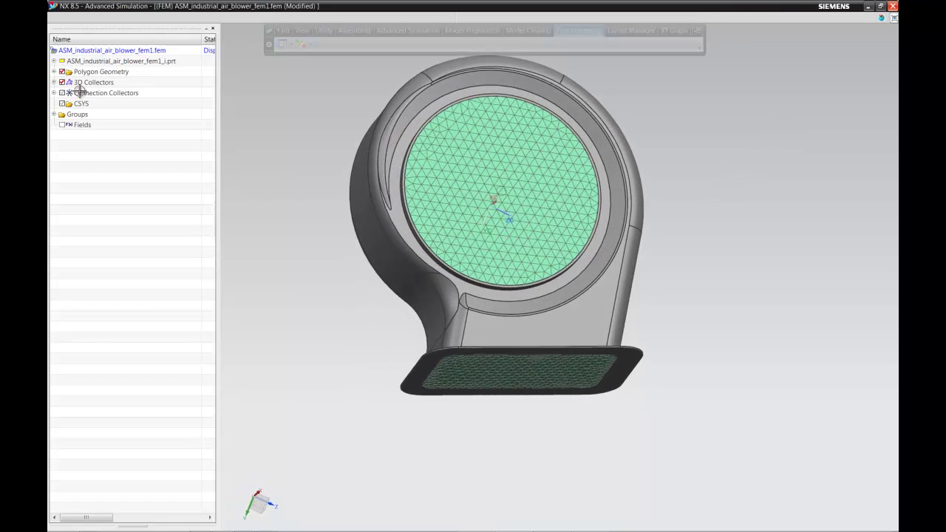
middle_drag(405, 314, 450, 336)
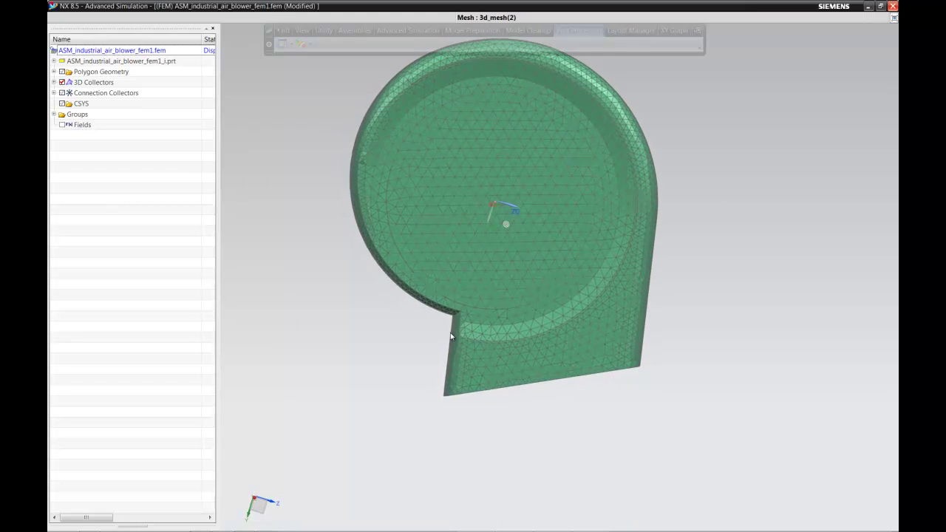
right_click(71, 51)
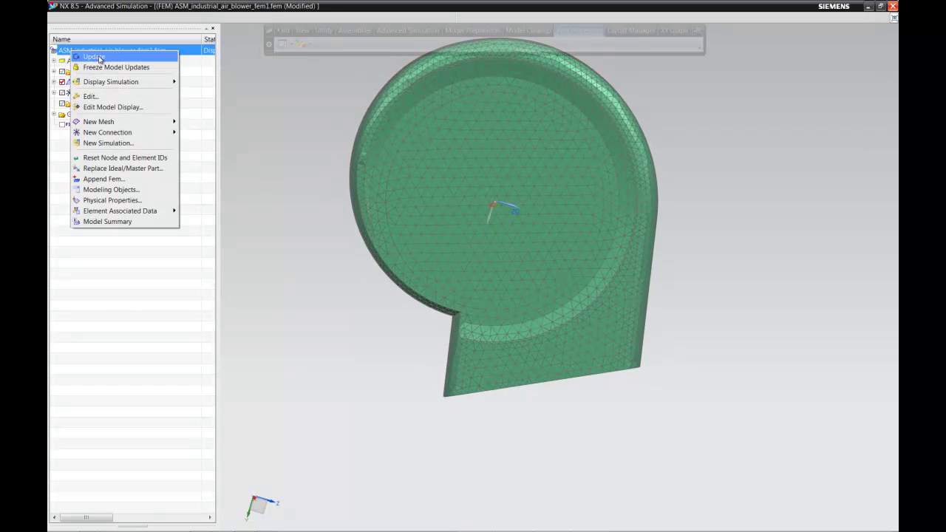
click(99, 57)
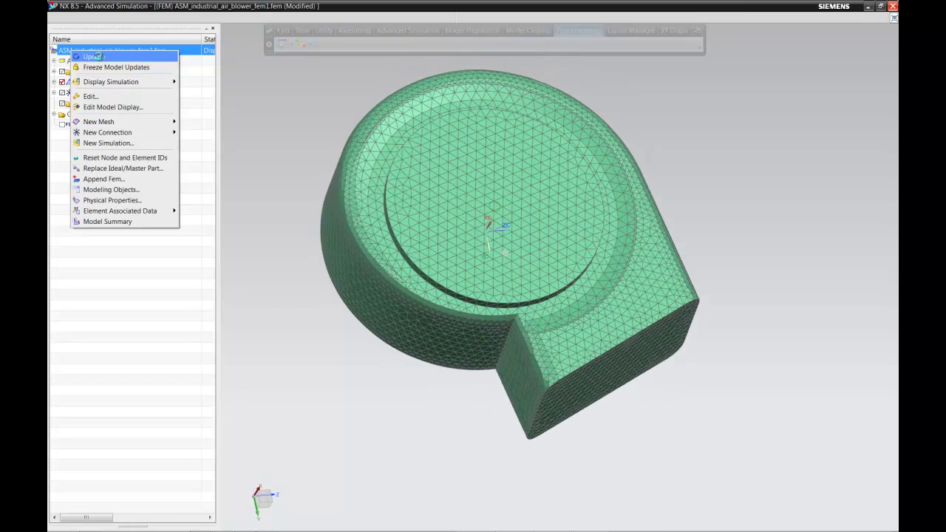
click(96, 56)
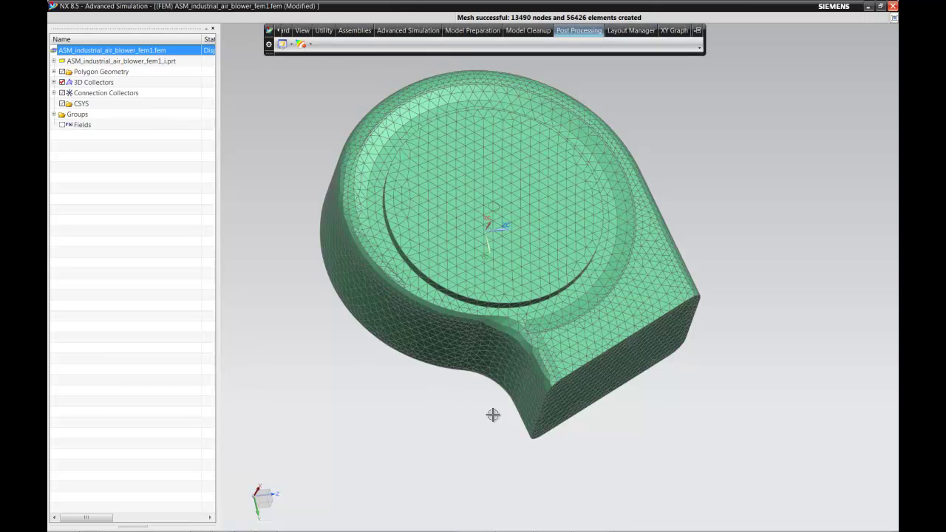
middle_drag(543, 302, 373, 230)
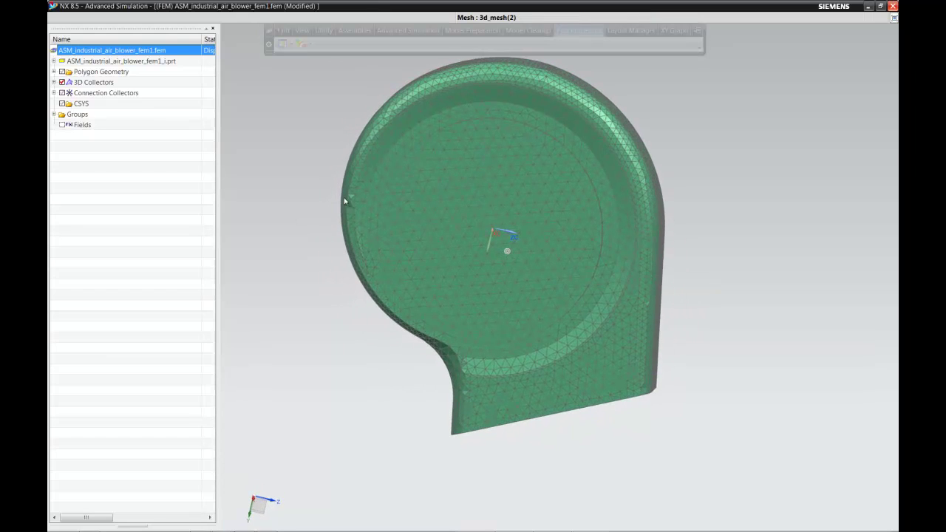
- Display the ASM_industrial_air_blower_sim1 simulation and clone its 2500 RPM solution
right_click(156, 49)
mouse_move(197, 82)
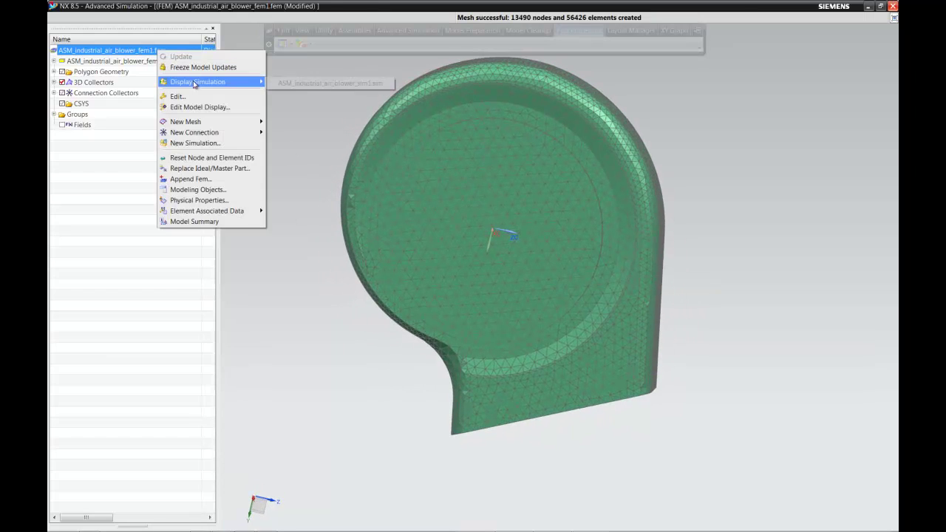
click(296, 83)
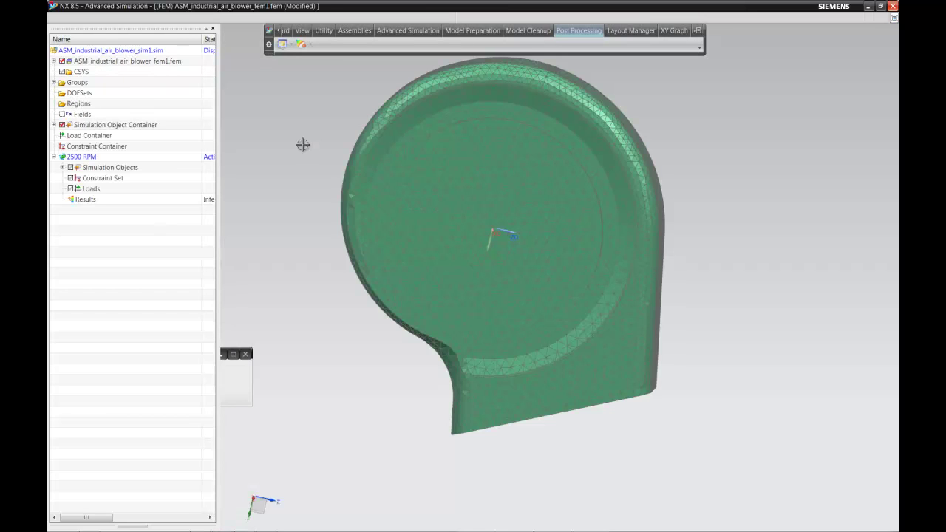
right_click(103, 157)
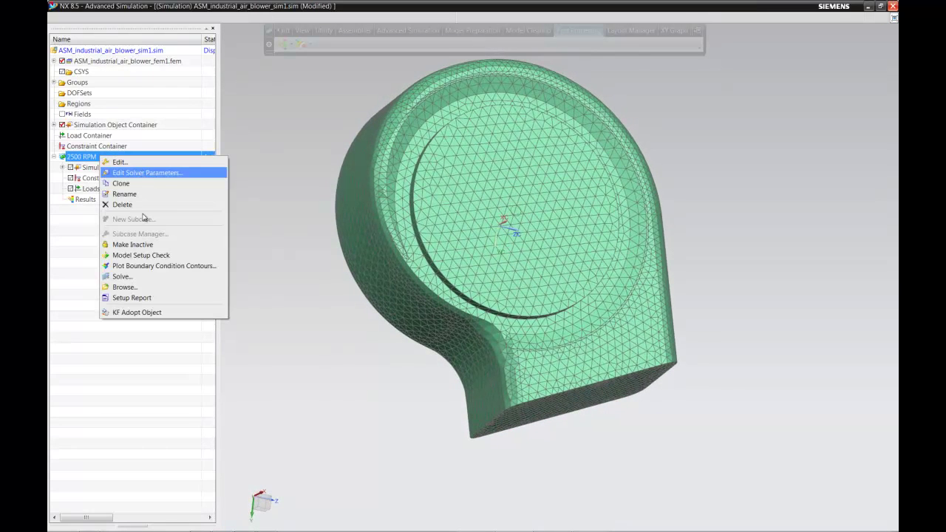
click(120, 184)
click(84, 211)
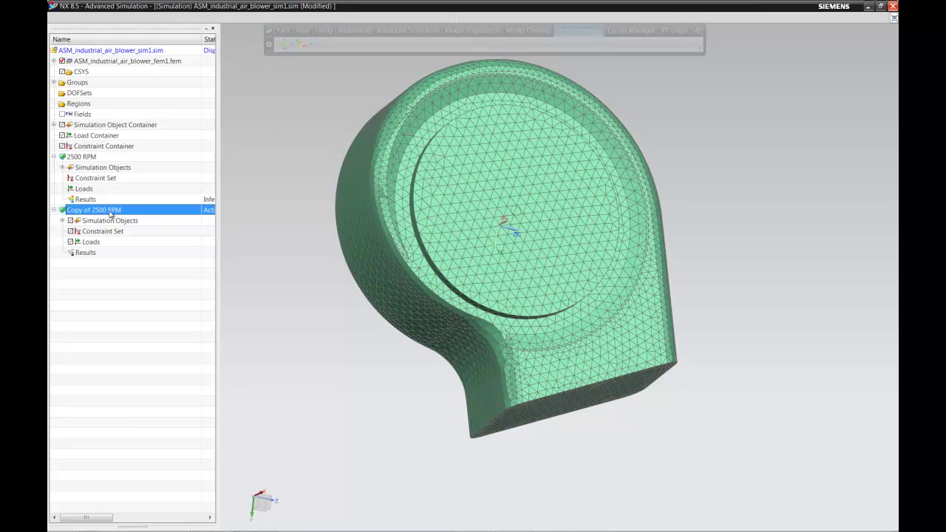
- Solve the Copy of 2500 RPM solution and open its results for post-processing
right_click(111, 213)
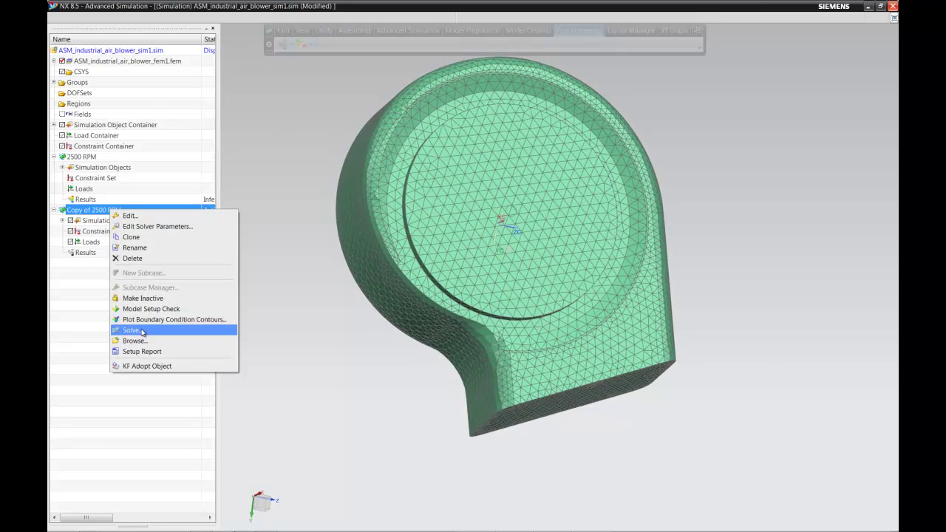
click(308, 378)
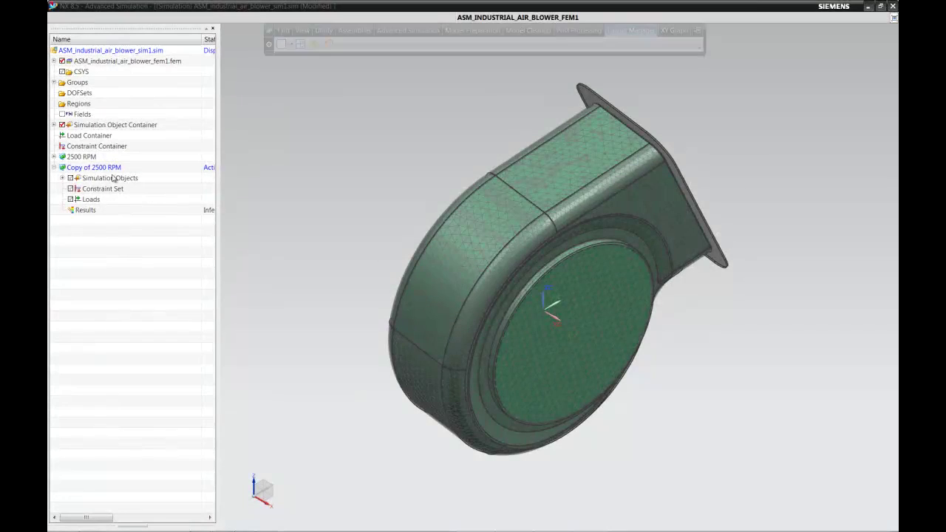
right_click(85, 211)
click(174, 216)
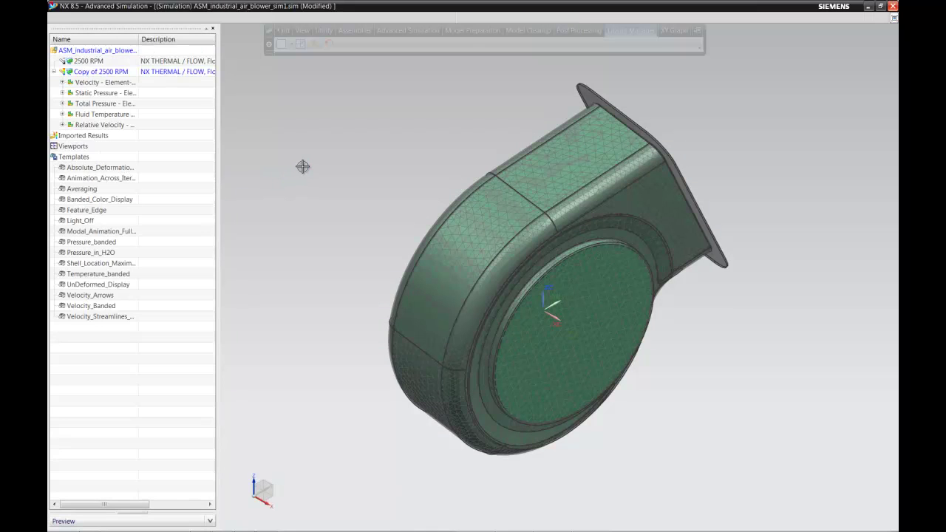
- Set the layout to Side by Side, then load the 2500 RPM results and expand them
click(291, 45)
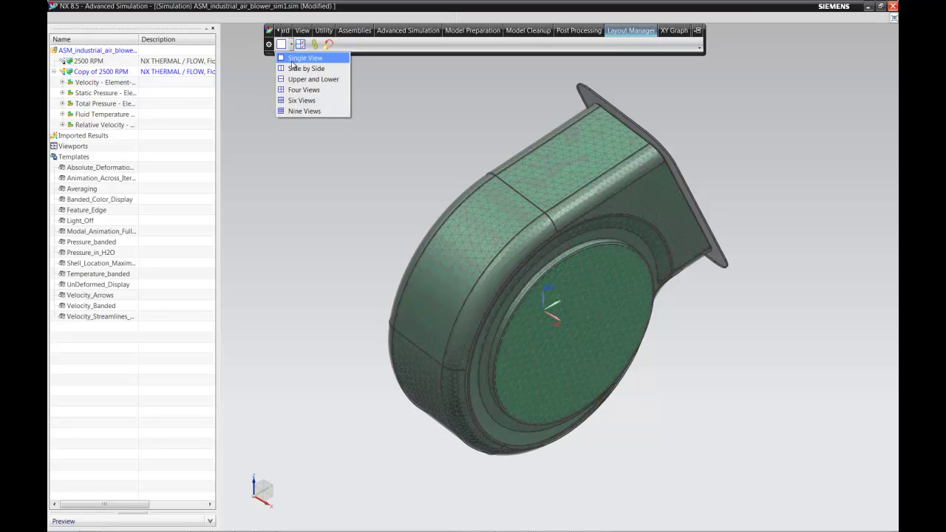
click(291, 68)
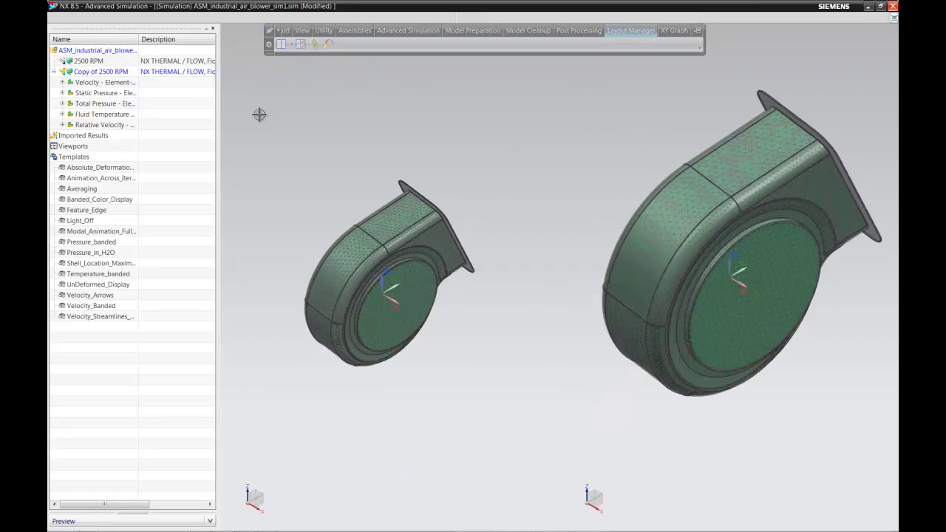
click(93, 63)
right_click(94, 64)
click(104, 67)
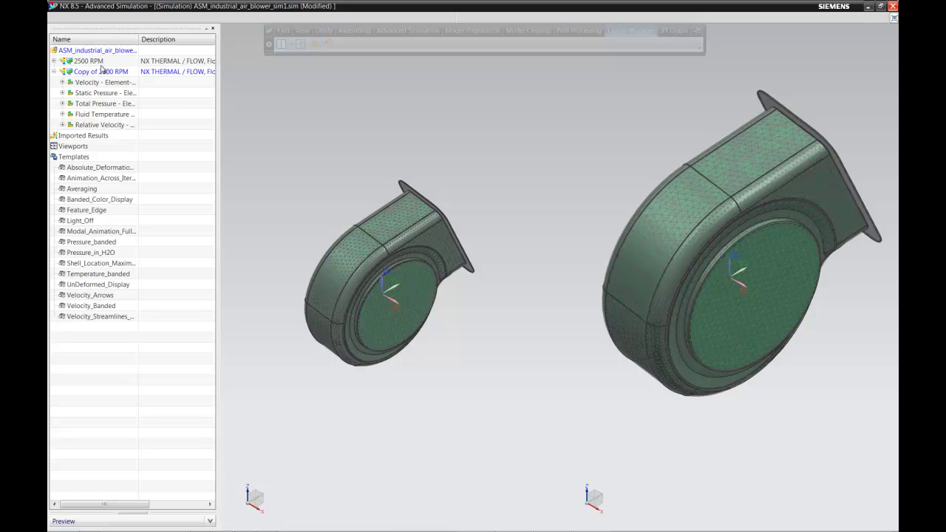
click(53, 61)
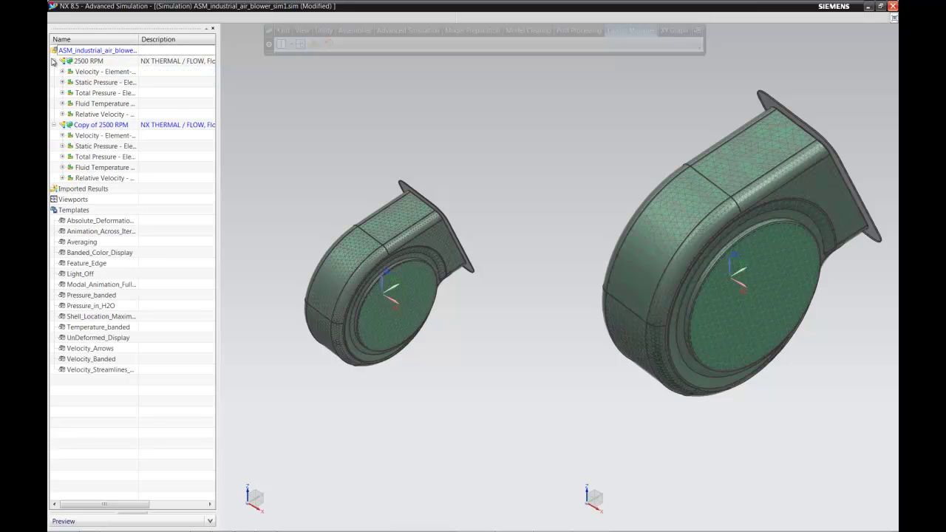
- Plot the Velocity Magnitude result of Copy of 2500 RPM in the first of the two viewports
click(84, 125)
click(53, 125)
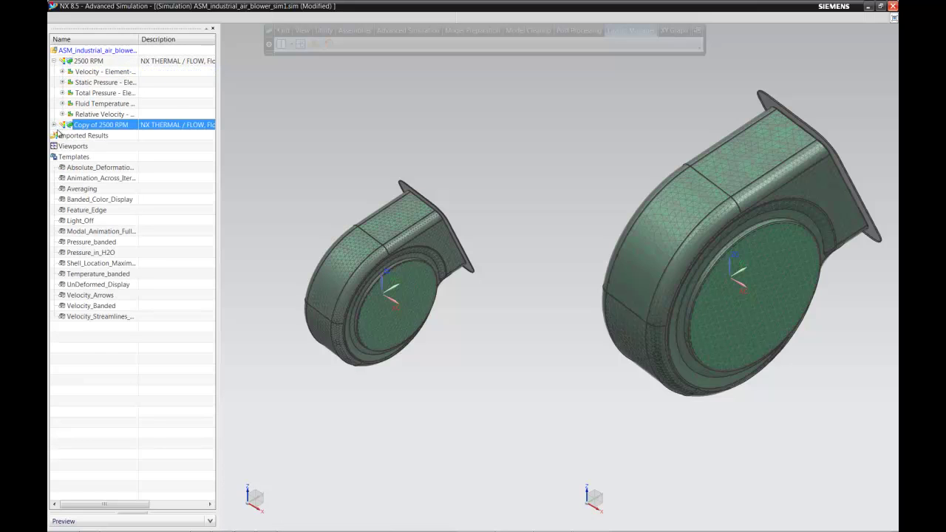
click(54, 125)
click(62, 137)
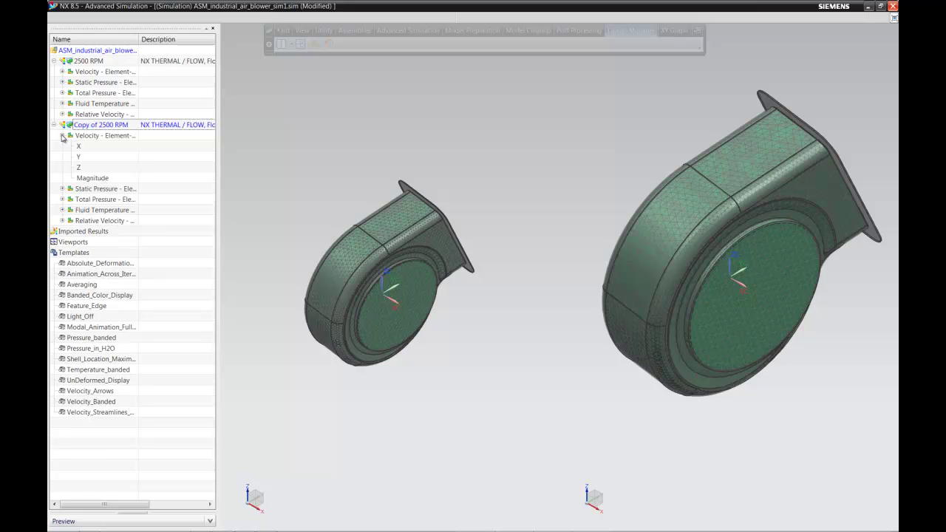
click(84, 178)
double_click(84, 180)
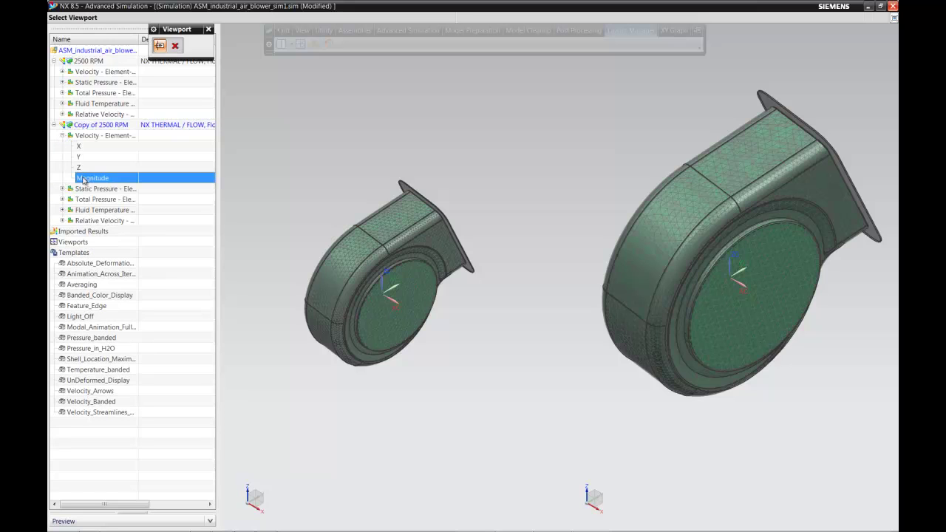
click(345, 211)
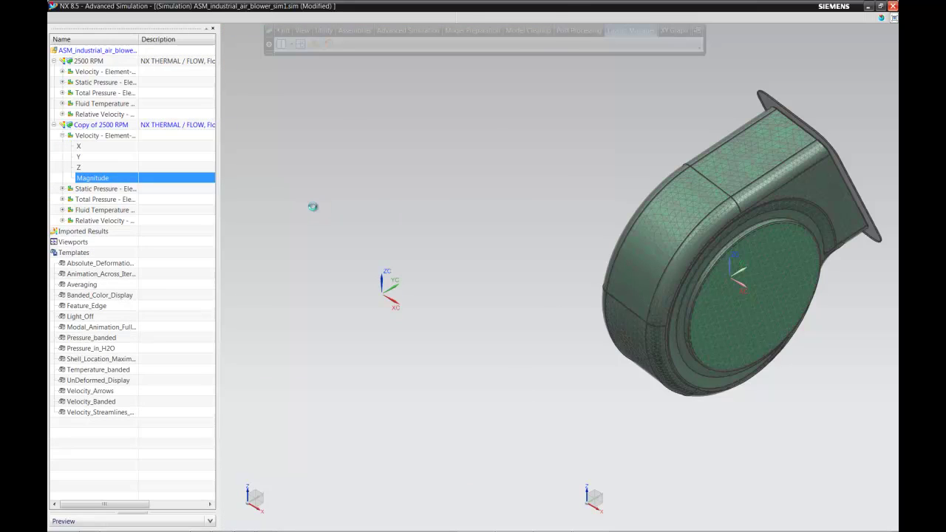
- Plot the Velocity Magnitude result of the original 2500 RPM solution in the second viewport
click(62, 72)
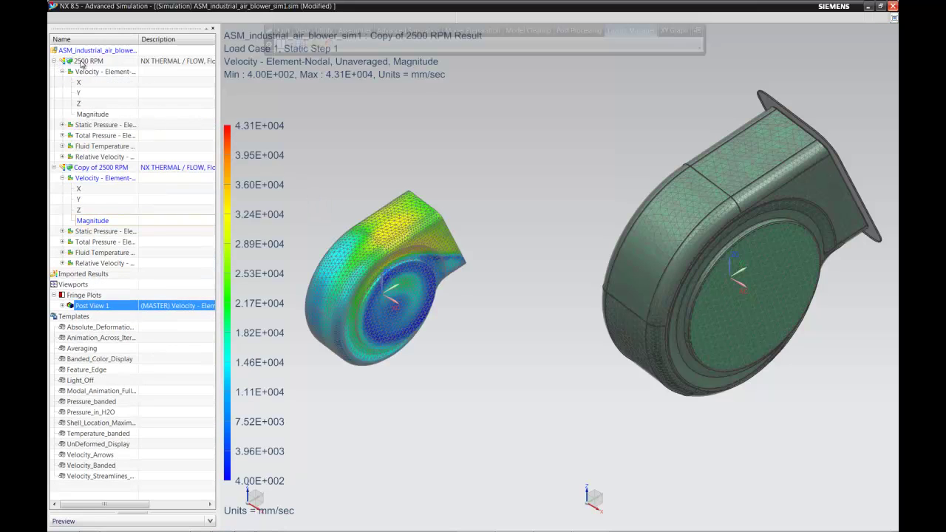
click(91, 115)
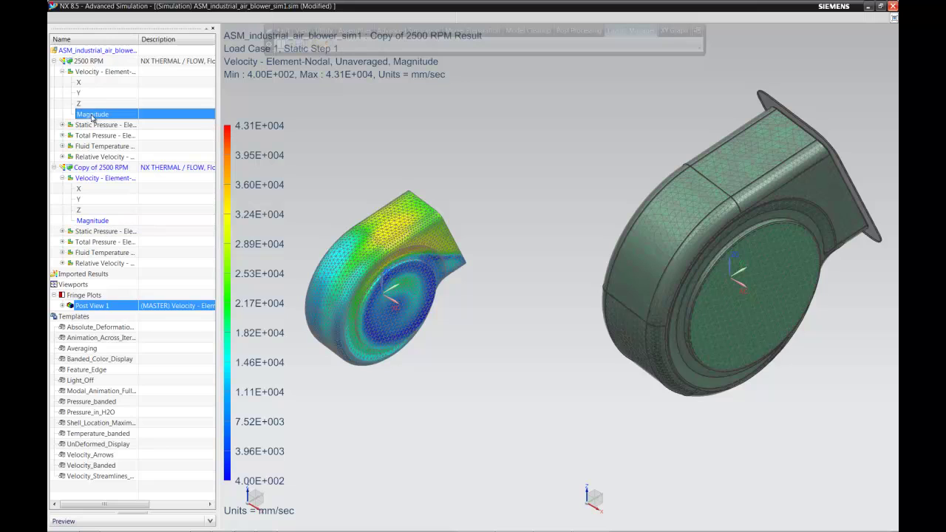
double_click(92, 115)
click(610, 122)
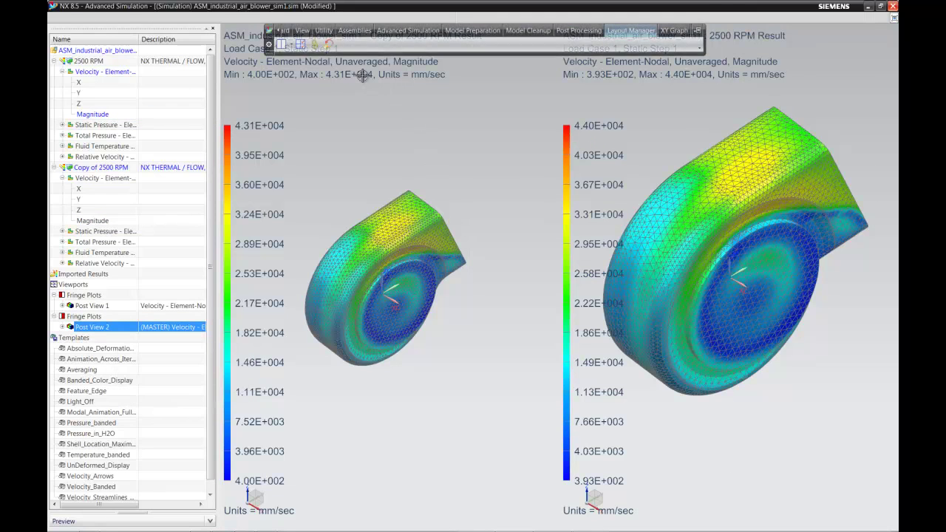
- Synchronize the views of the two velocity viewports and select Post View 1 as the active post view
click(317, 46)
scroll(459, 199, down, 3)
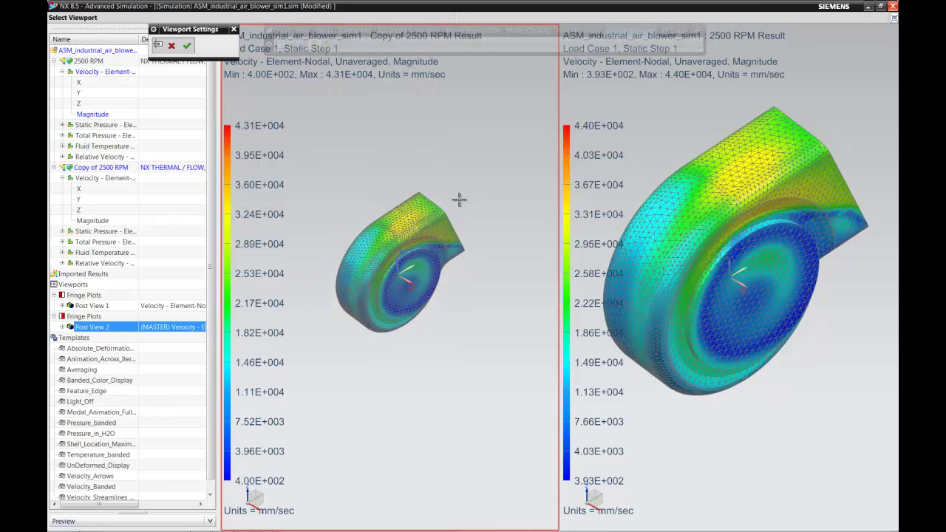
click(626, 141)
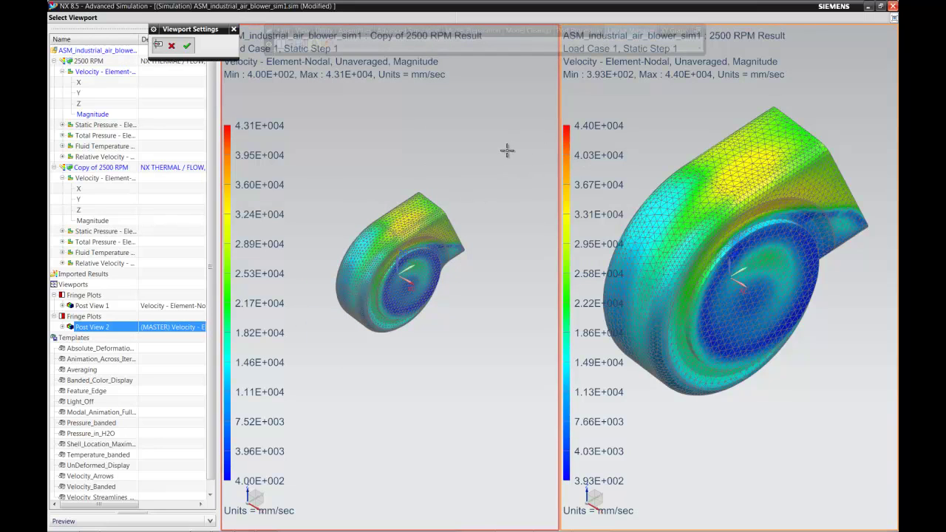
click(187, 46)
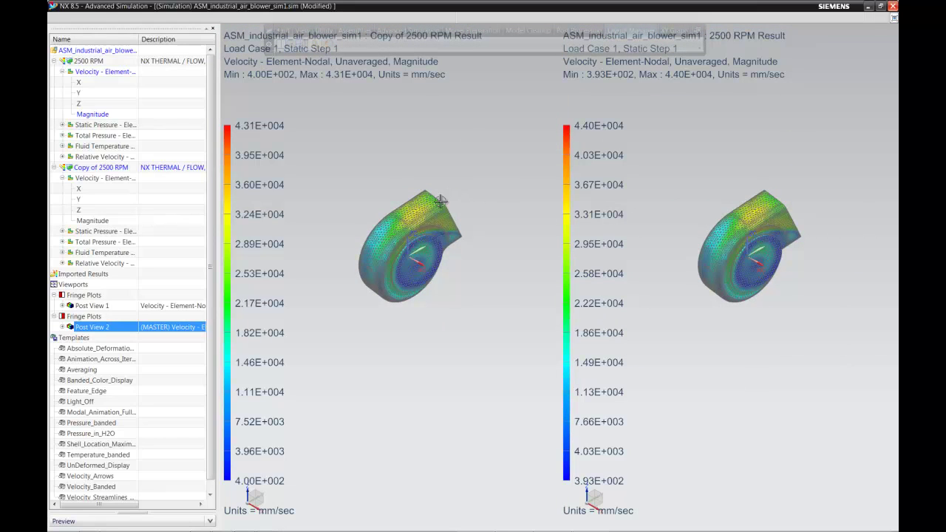
click(90, 306)
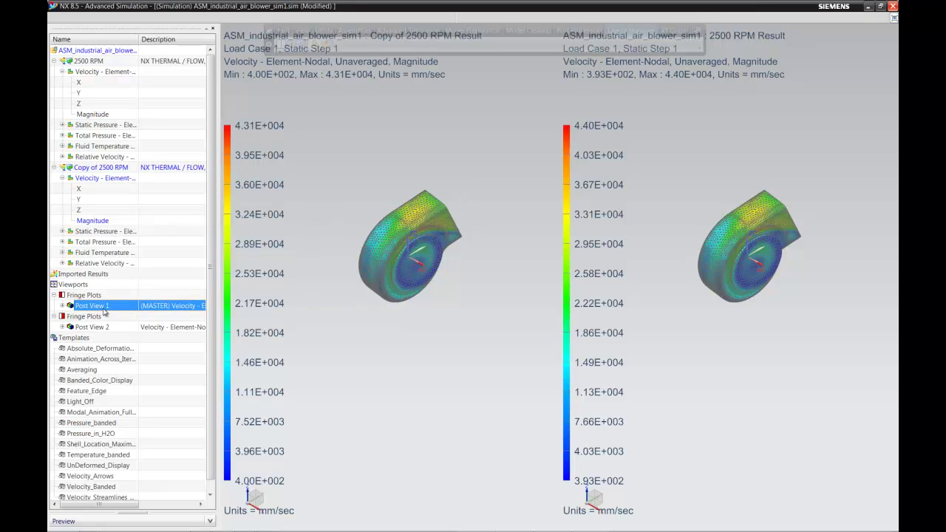
- Apply the Velocity_Banded template to Post View 2 and Post View 1
click(94, 488)
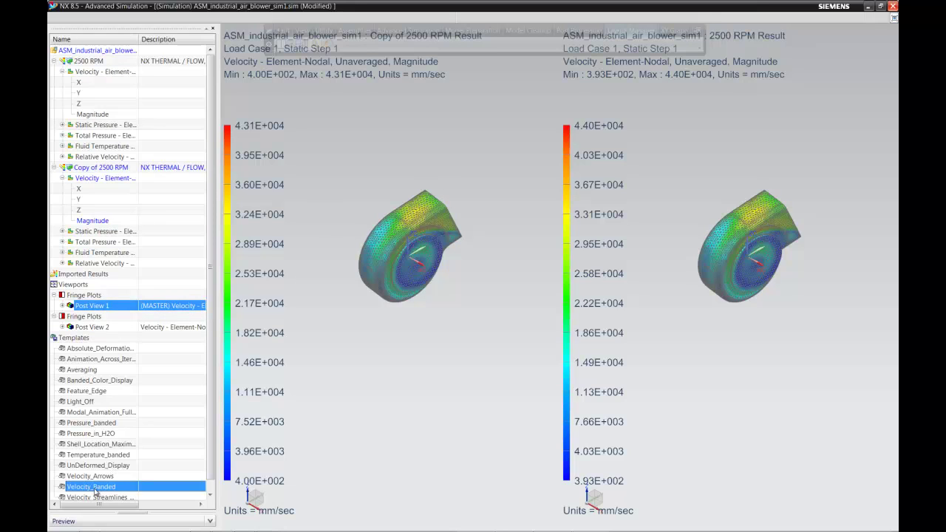
click(104, 330)
ctrl+click(104, 309)
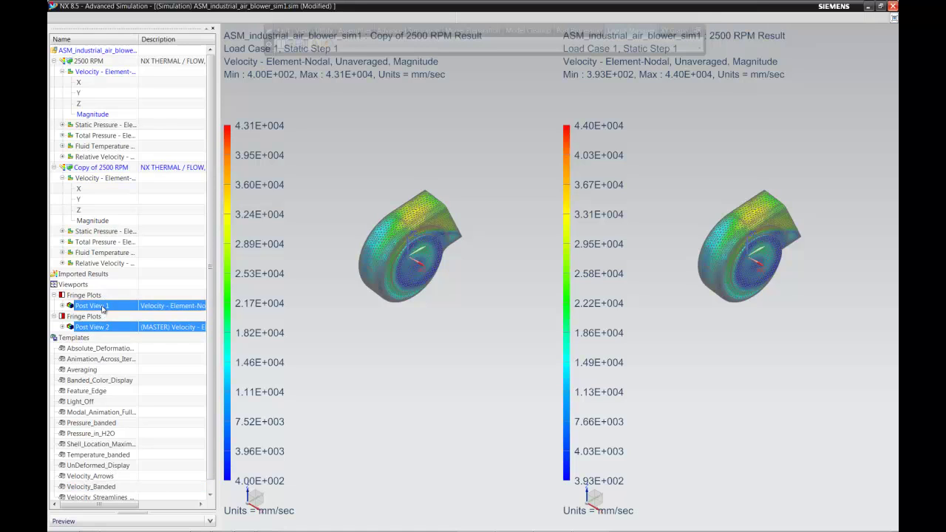
click(98, 488)
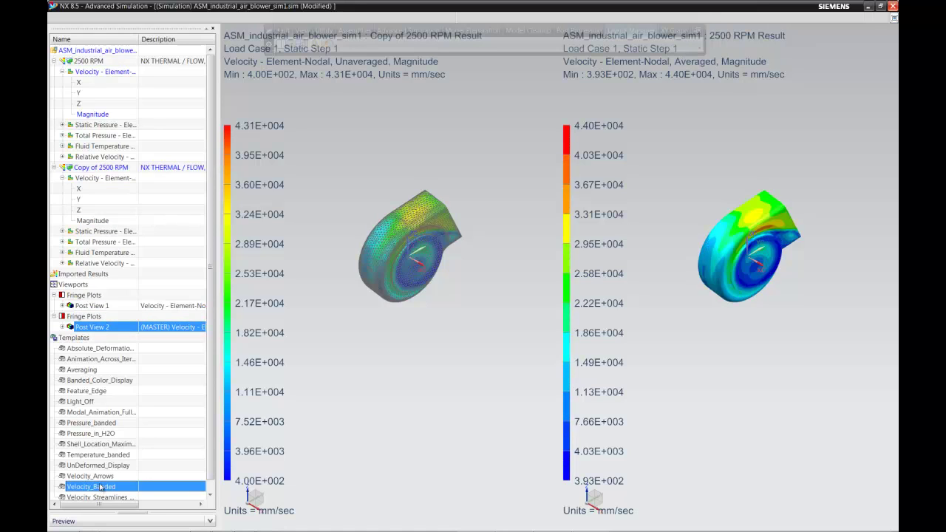
click(107, 307)
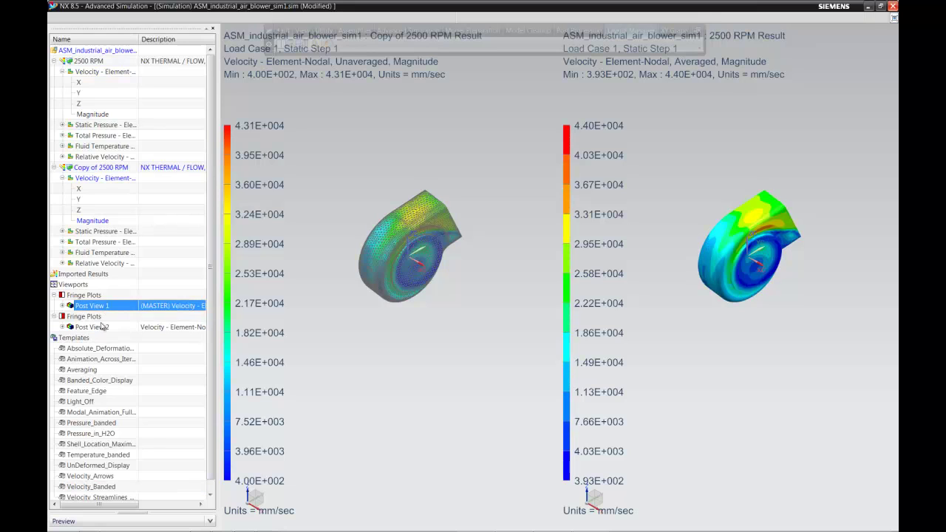
click(89, 485)
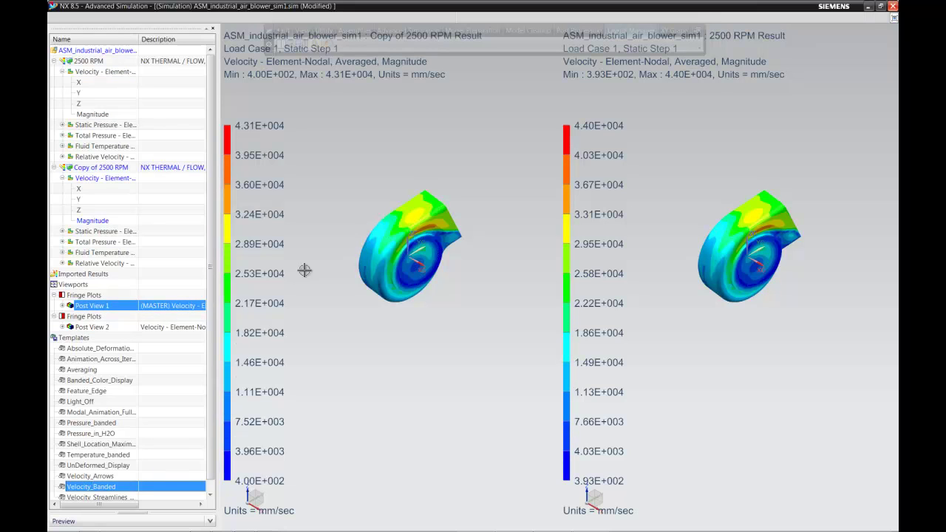
- Animate the velocity results of both post views with 10 linear frames and synchronized frame changes, and stop the playback after viewing the casing face-on
middle_drag(469, 260, 445, 239)
scroll(446, 241, up, 3)
scroll(449, 244, up, 1)
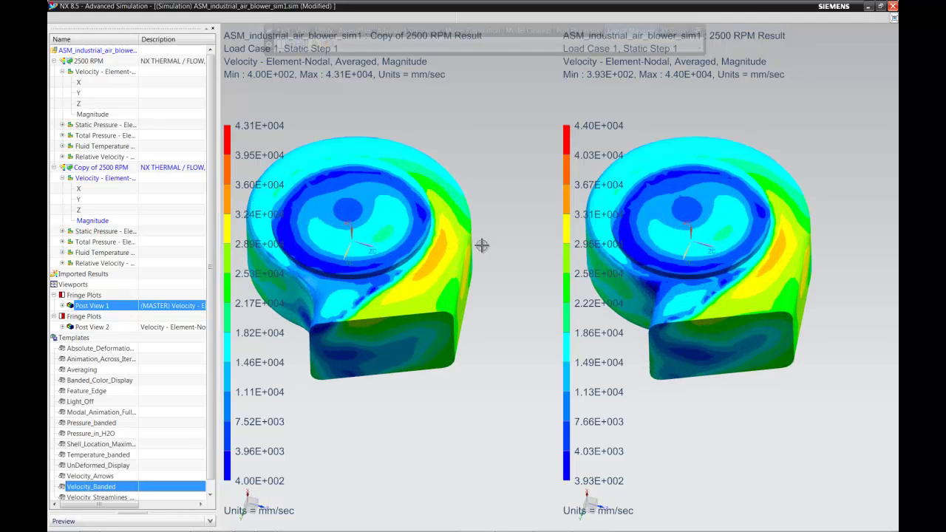
click(579, 30)
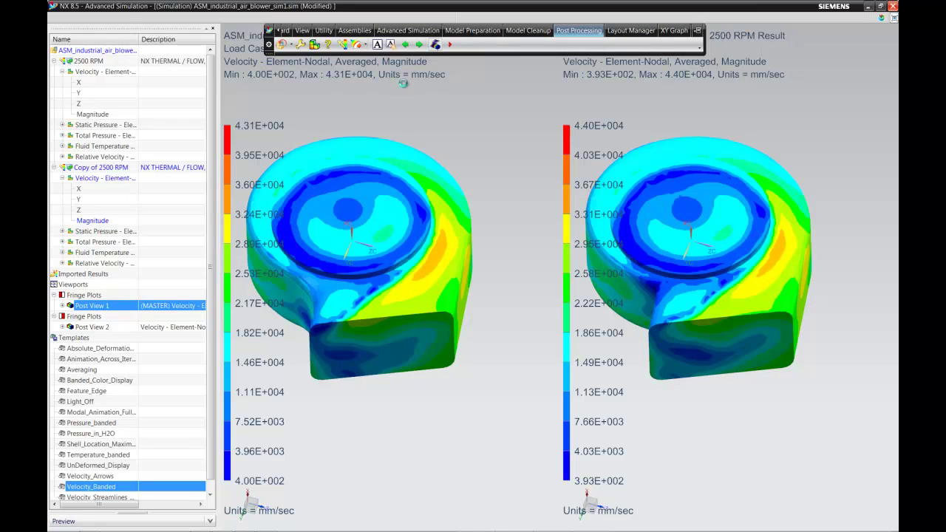
text(10)
click(215, 192)
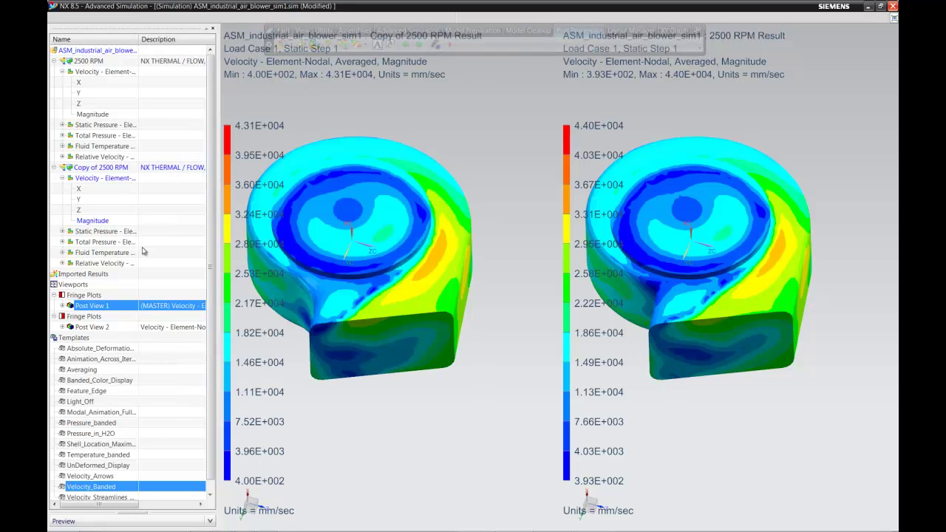
ctrl+click(89, 328)
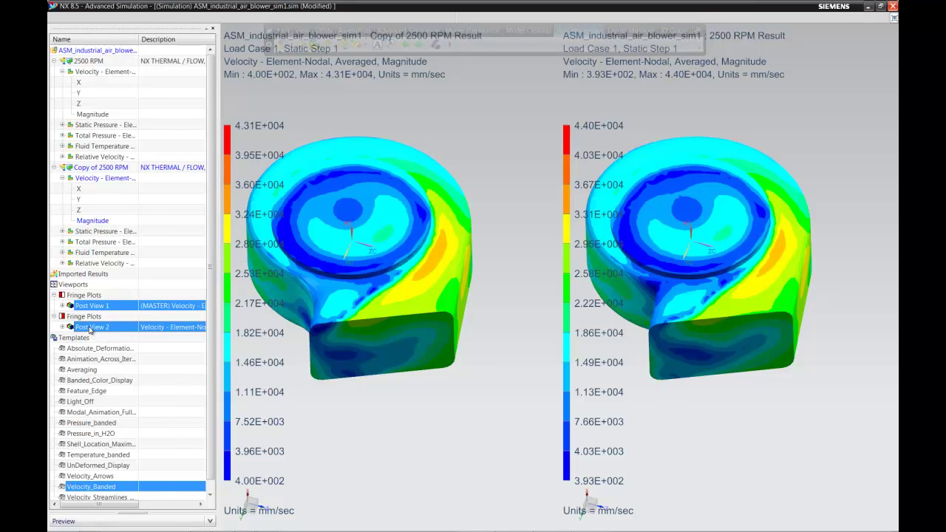
right_click(90, 329)
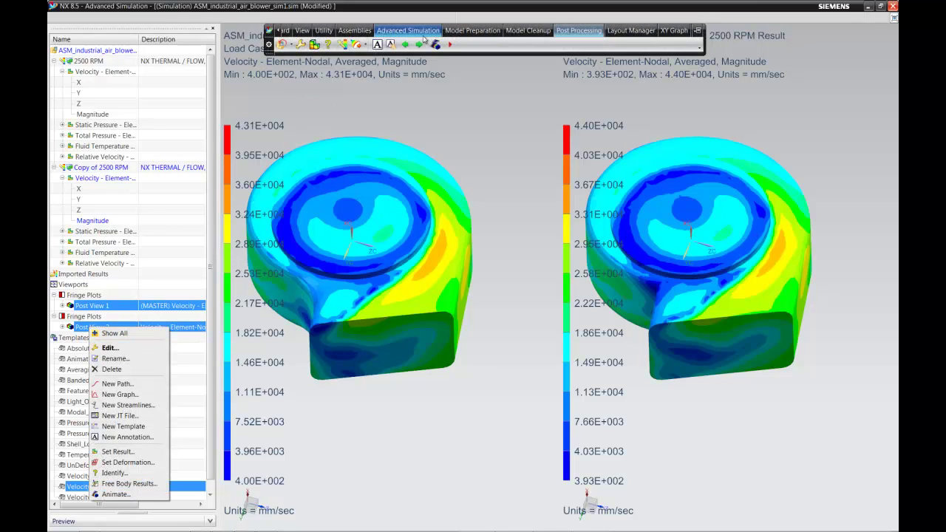
click(435, 45)
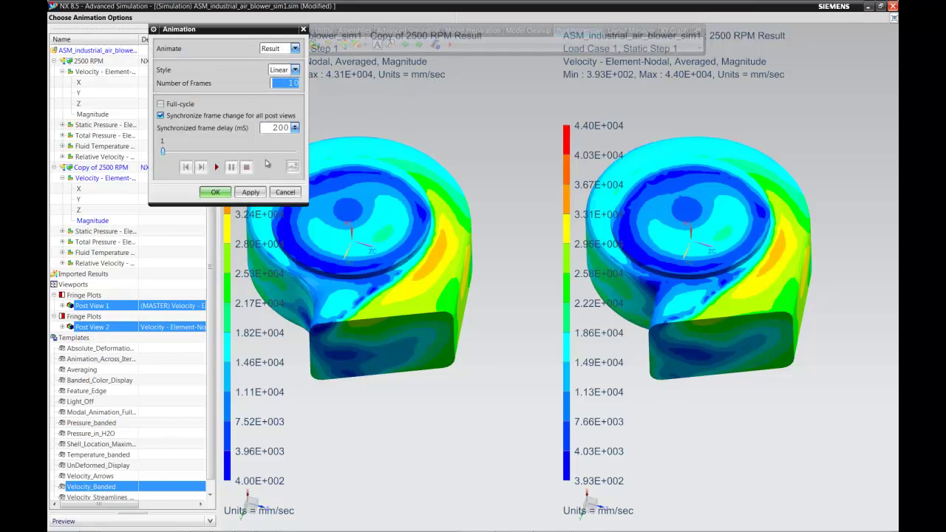
click(213, 193)
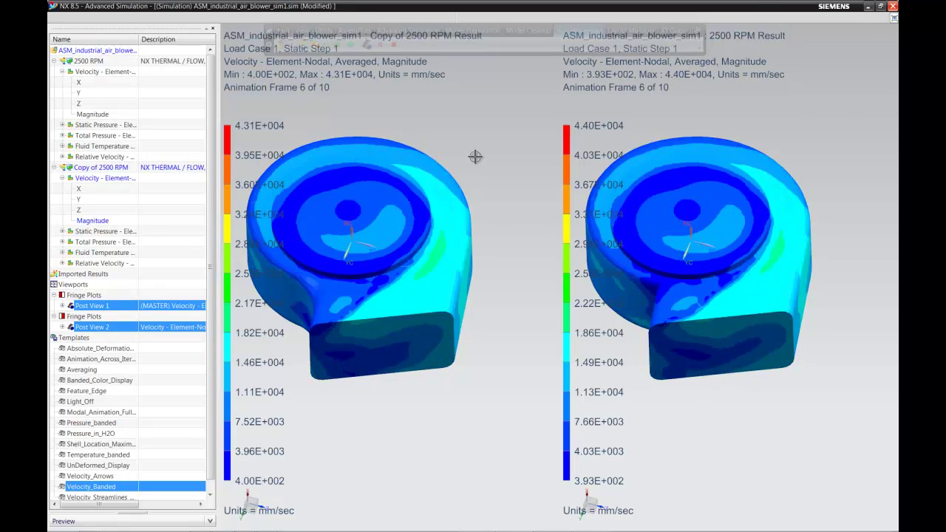
middle_drag(477, 156, 491, 247)
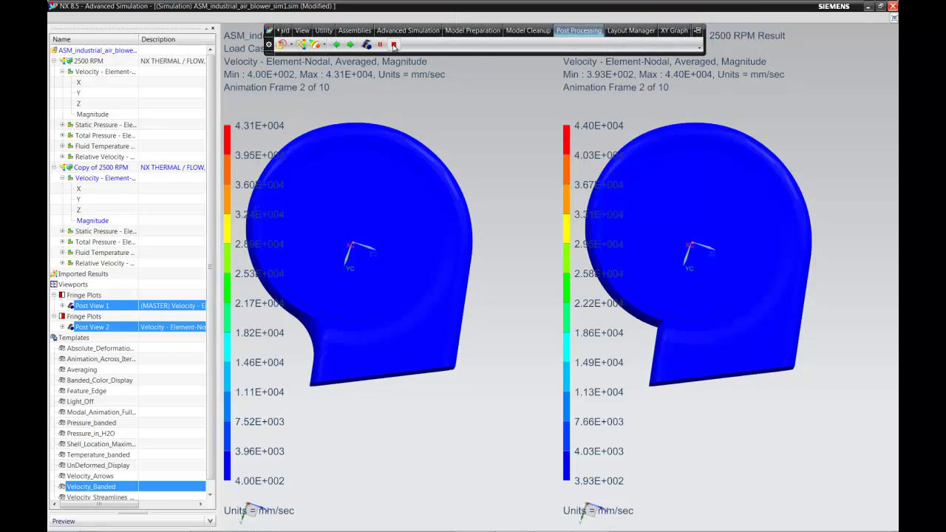
click(393, 44)
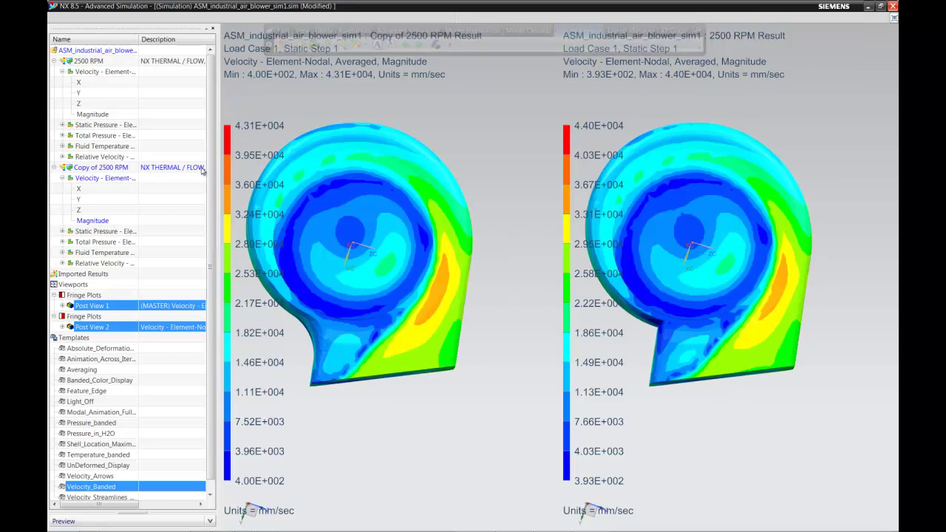
- Section both post views with an Absolute Rectangular X cutting plane, clip side Positive, showing feature edges and the clipped ghost
right_click(93, 309)
click(107, 327)
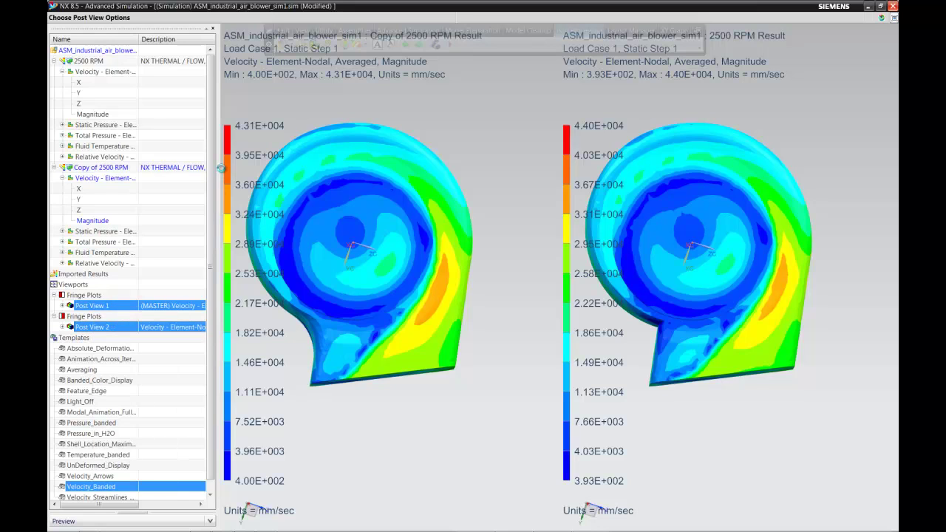
click(208, 190)
click(210, 222)
click(265, 190)
click(160, 69)
click(160, 80)
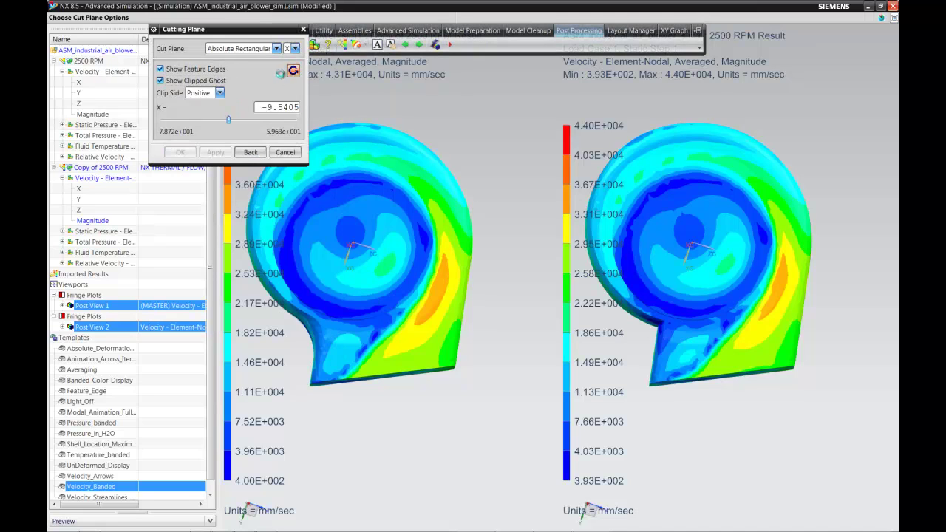
middle_drag(484, 244, 512, 204)
shift+middle_drag(500, 250, 516, 227)
scroll(336, 299, up, 4)
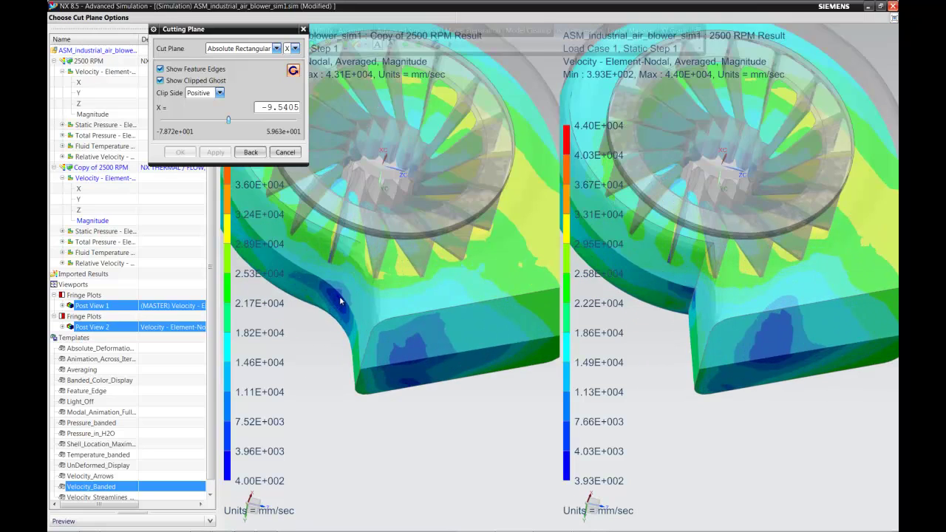
scroll(341, 300, up, 2)
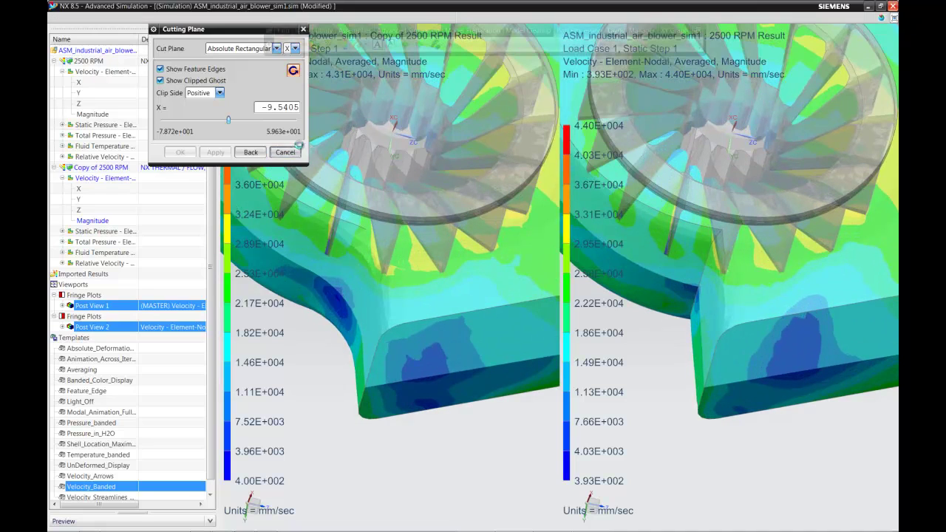
click(285, 152)
- Play the animation of both sectioned velocity plots, step it frame by frame to frame 9, and stop it
click(449, 43)
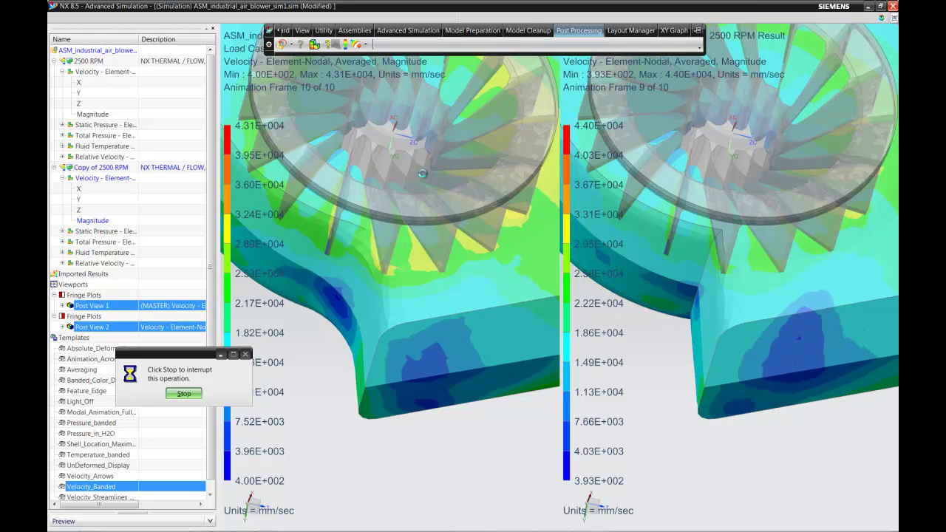
middle_drag(420, 180, 408, 215)
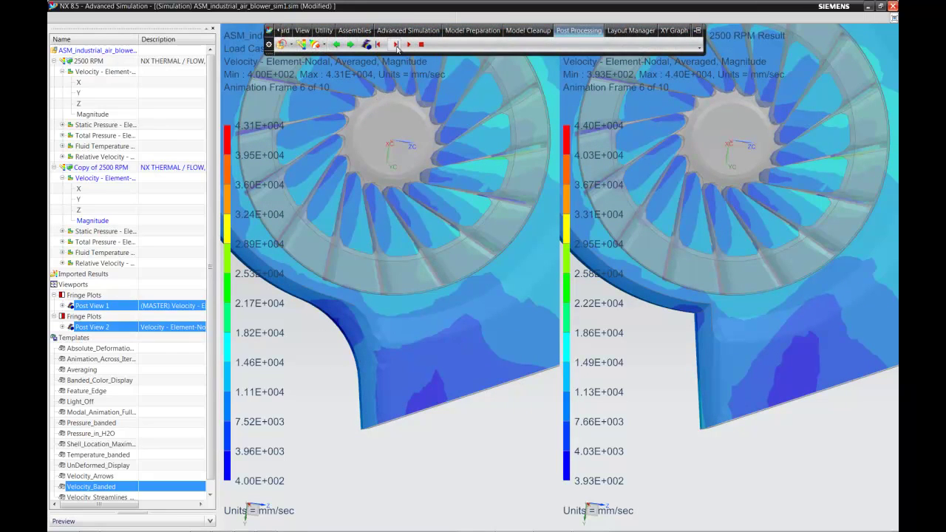
click(397, 46)
click(397, 45)
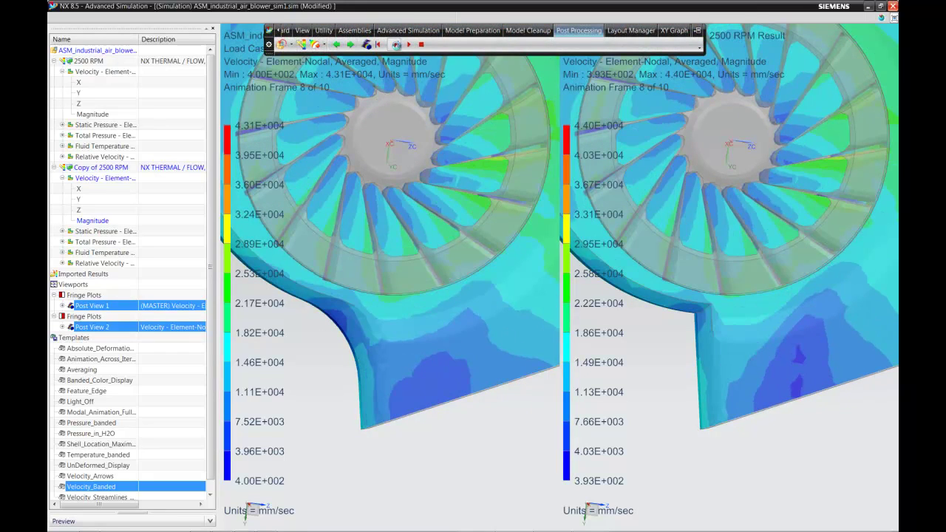
click(397, 45)
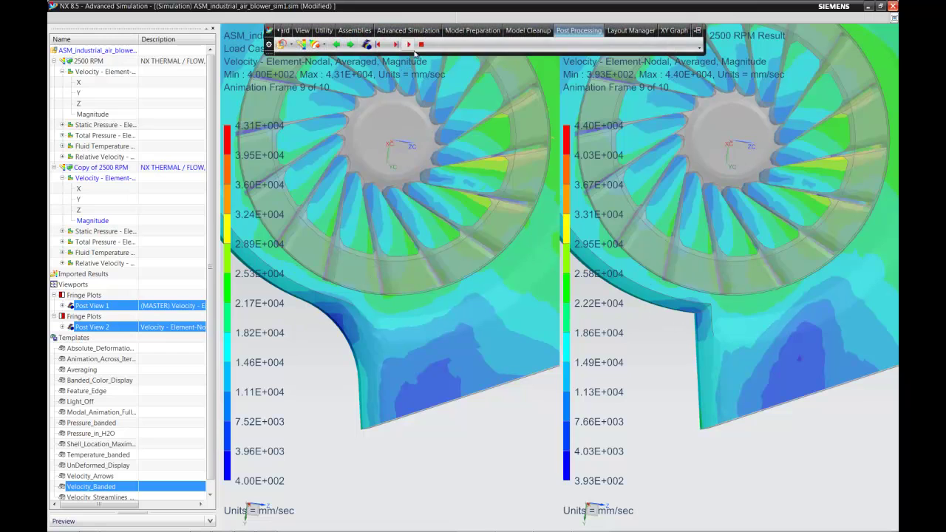
click(421, 45)
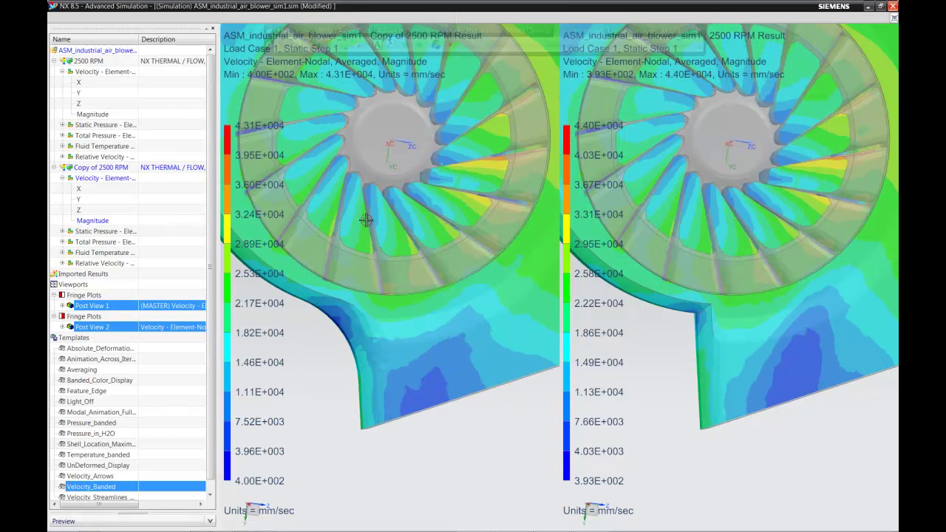
- Tilt the sectioned blowers to show their outlet openings and fit the whole models in the viewports
middle_drag(408, 282, 395, 220)
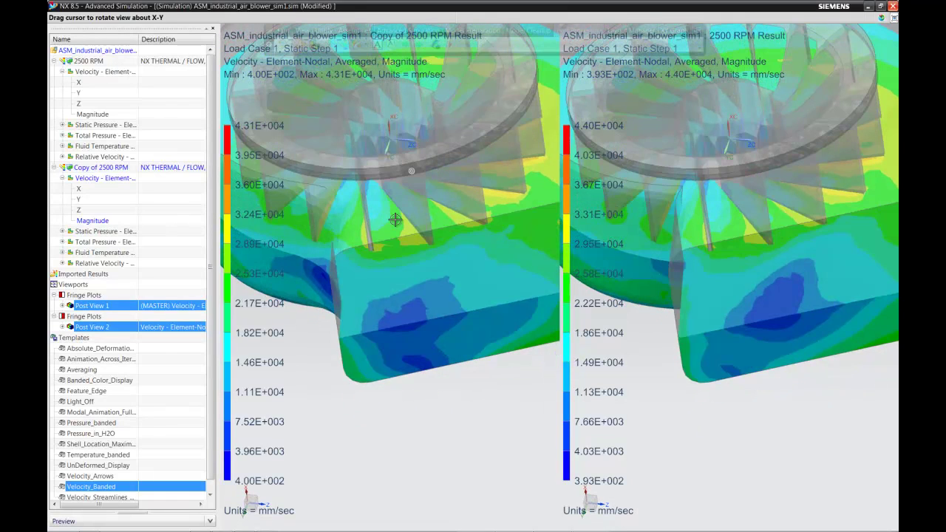
right_click(391, 380)
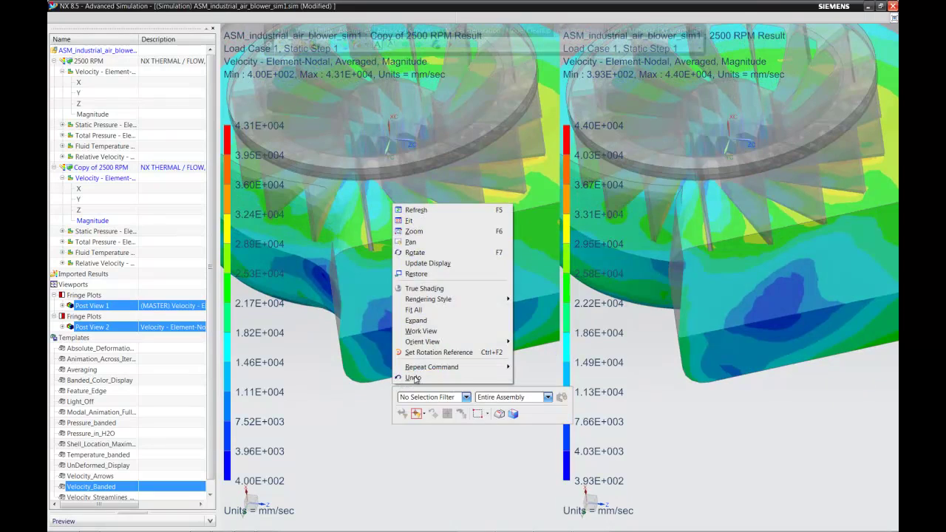
click(409, 221)
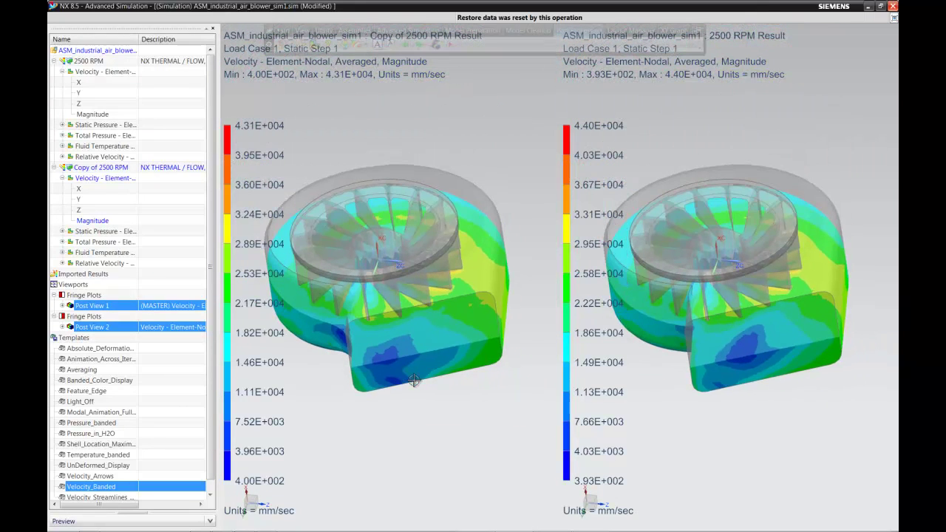